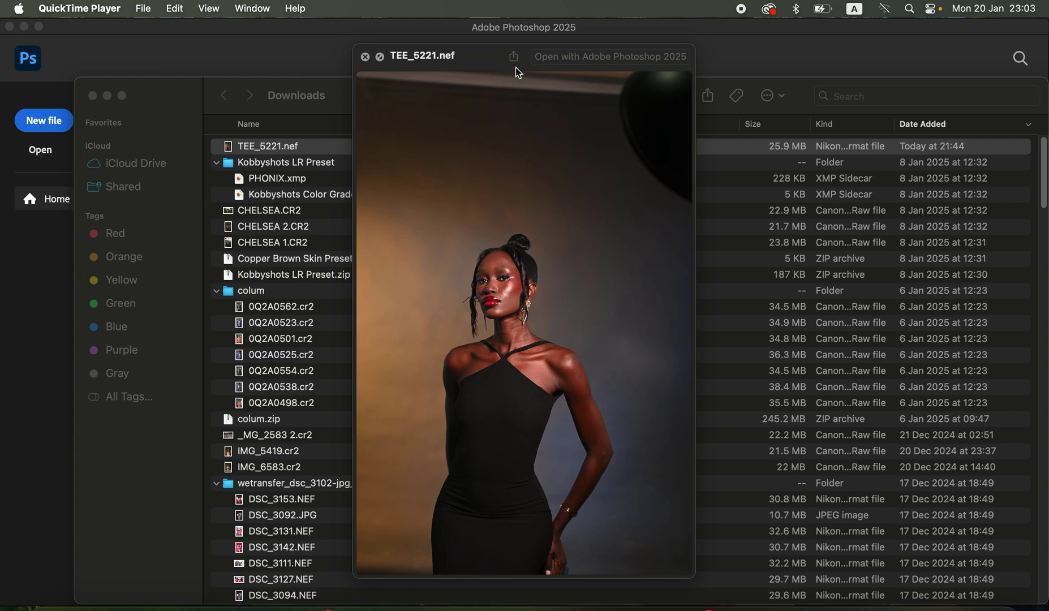
Close the image preview and open TEE_5221.nef from Downloads with Adobe Photoshop 2025.
{"action": "left_click", "coordinate": [366, 58]}
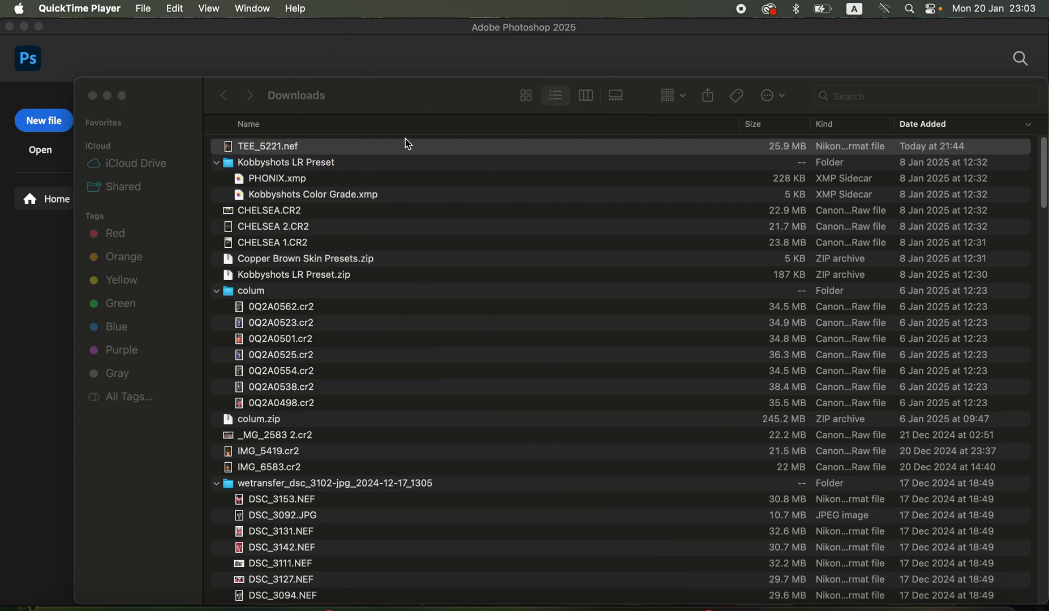
{"action": "right_click", "coordinate": [373, 152]}
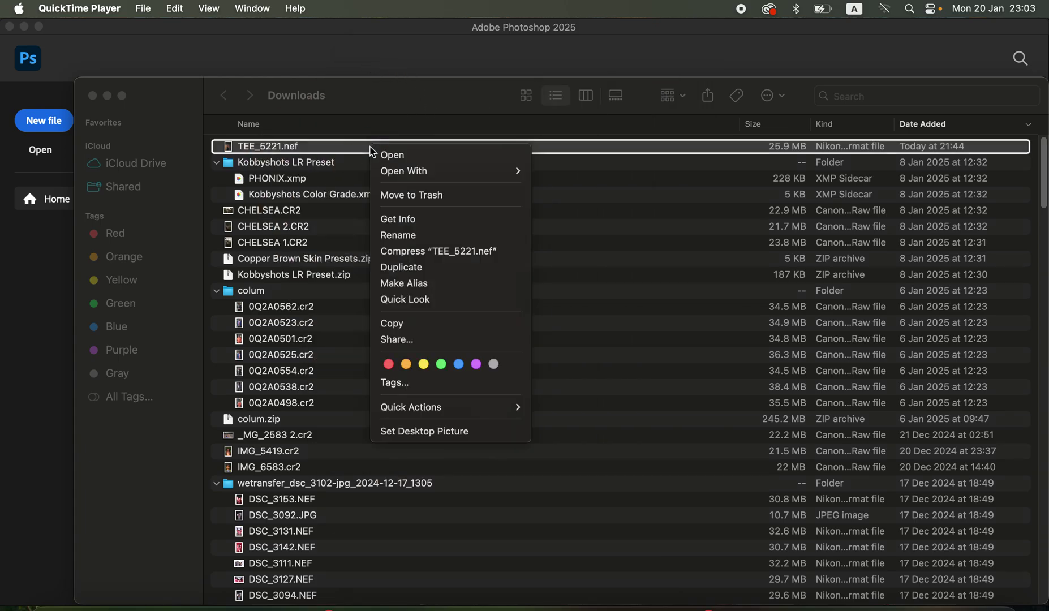
{"action": "mouse_move", "coordinate": [480, 169]}
{"action": "left_click", "coordinate": [618, 176]}
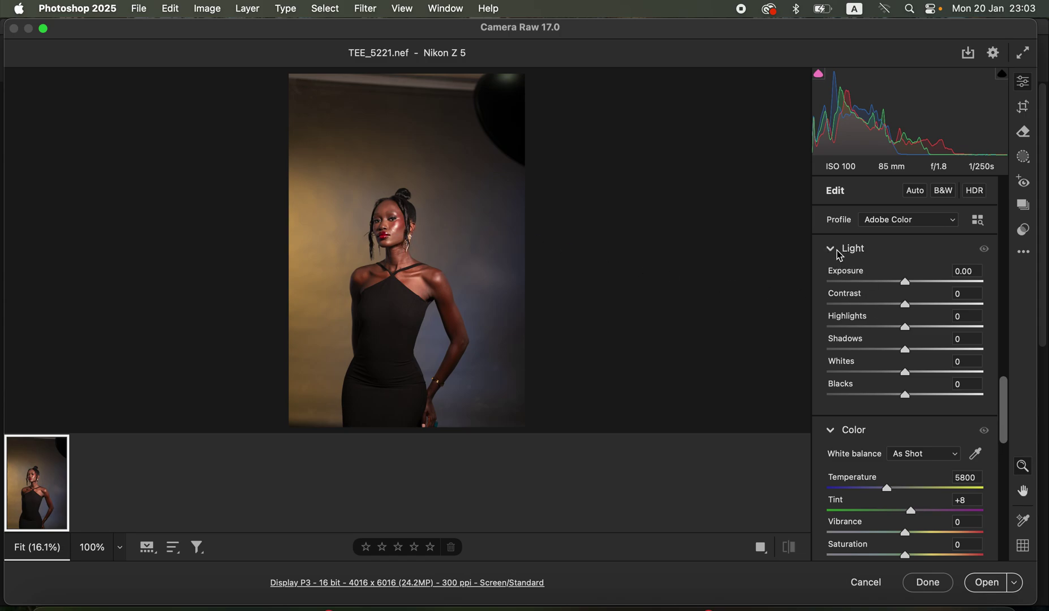
Lower Highlights to -82, Whites to -60 and Blacks to -18 in the Light settings.
{"action": "left_click_drag", "start_coordinate": [884, 327], "coordinate": [841, 328]}
{"action": "mouse_move", "coordinate": [876, 371]}
{"action": "left_mouse_down"}
{"action": "mouse_move", "coordinate": [854, 373]}
{"action": "mouse_move", "coordinate": [860, 378]}
{"action": "left_mouse_up"}
{"action": "left_click_drag", "start_coordinate": [909, 405], "coordinate": [894, 400]}
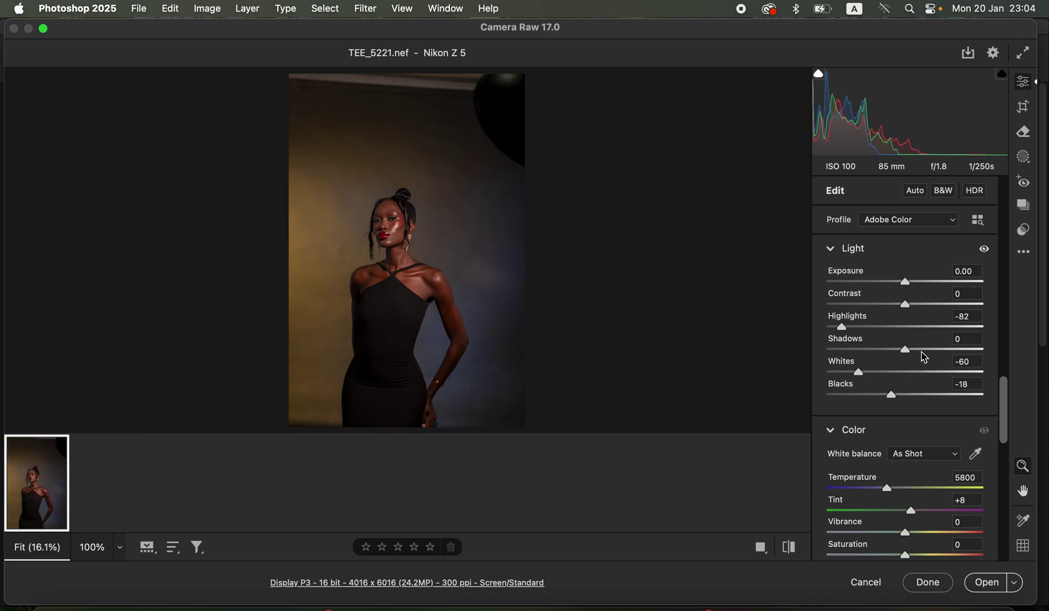
Raise Shadows to +50, Contrast to +6 and Exposure to +0.30, and compare the portrait before and after.
{"action": "left_click_drag", "start_coordinate": [924, 350], "coordinate": [943, 352]}
{"action": "left_click_drag", "start_coordinate": [905, 305], "coordinate": [911, 307]}
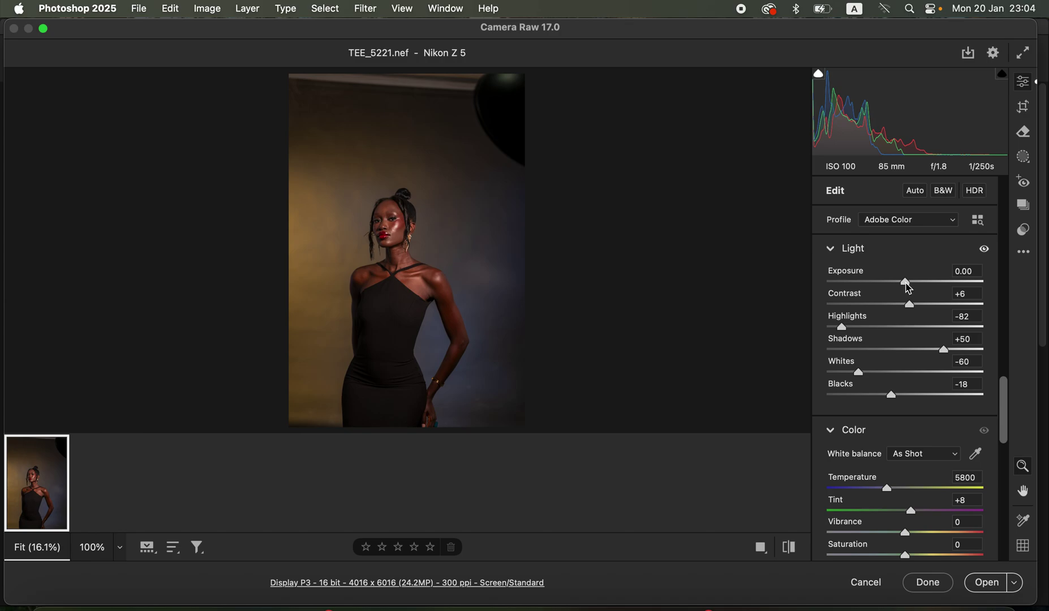
{"action": "left_click_drag", "start_coordinate": [908, 287], "coordinate": [915, 288]}
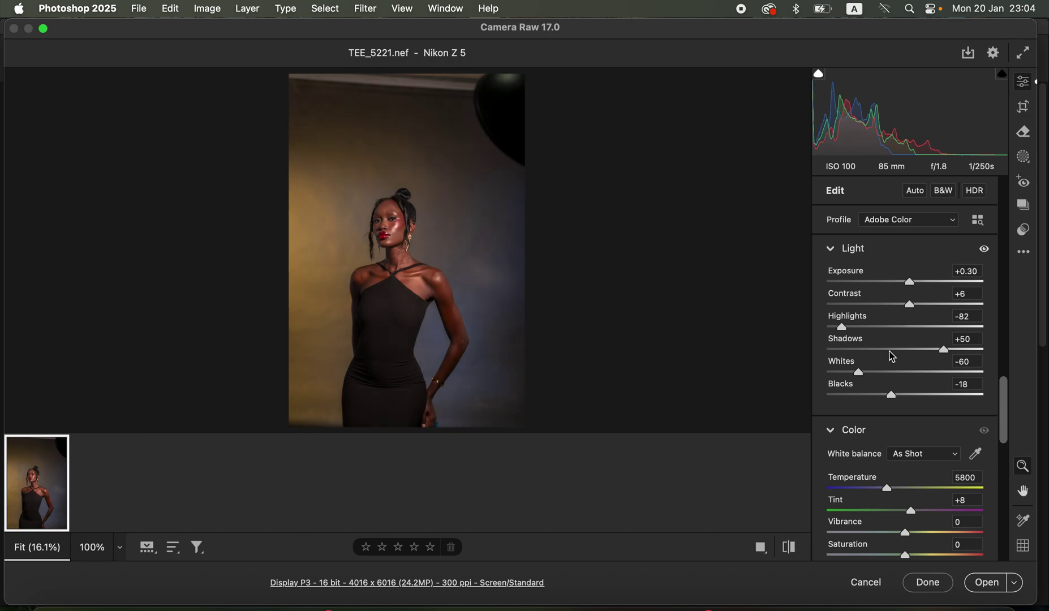
{"action": "left_click", "coordinate": [790, 547]}
{"action": "left_click", "coordinate": [792, 547]}
{"action": "left_click", "coordinate": [792, 547]}
{"action": "left_click", "coordinate": [795, 546]}
Switch the Color Mixer from Point Color to the HSL Mixer and bring all its hue settings into view.
{"action": "left_click_drag", "start_coordinate": [1003, 411], "coordinate": [1002, 342]}
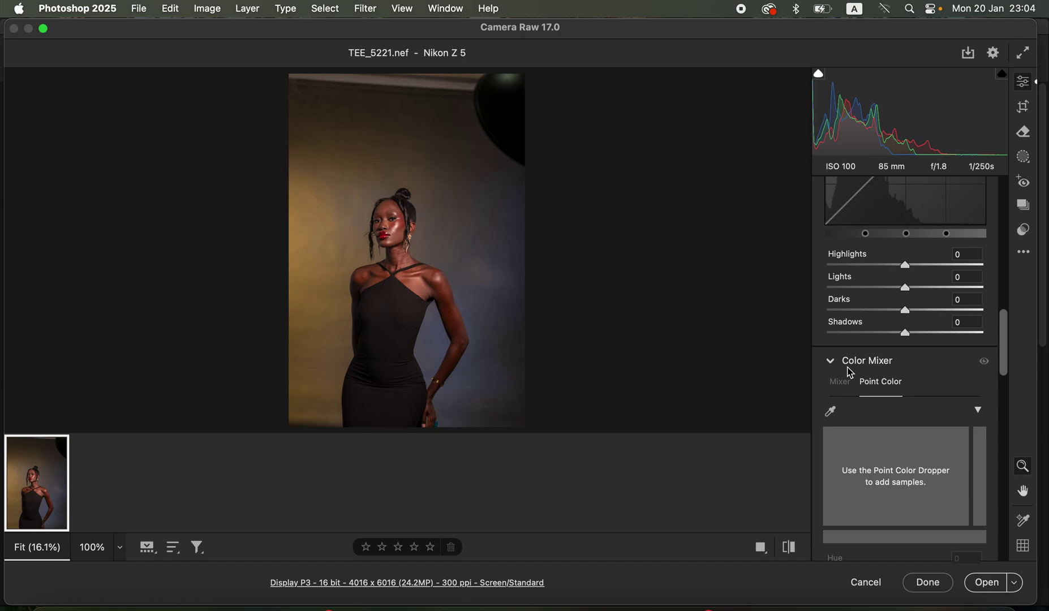
{"action": "left_click", "coordinate": [843, 384]}
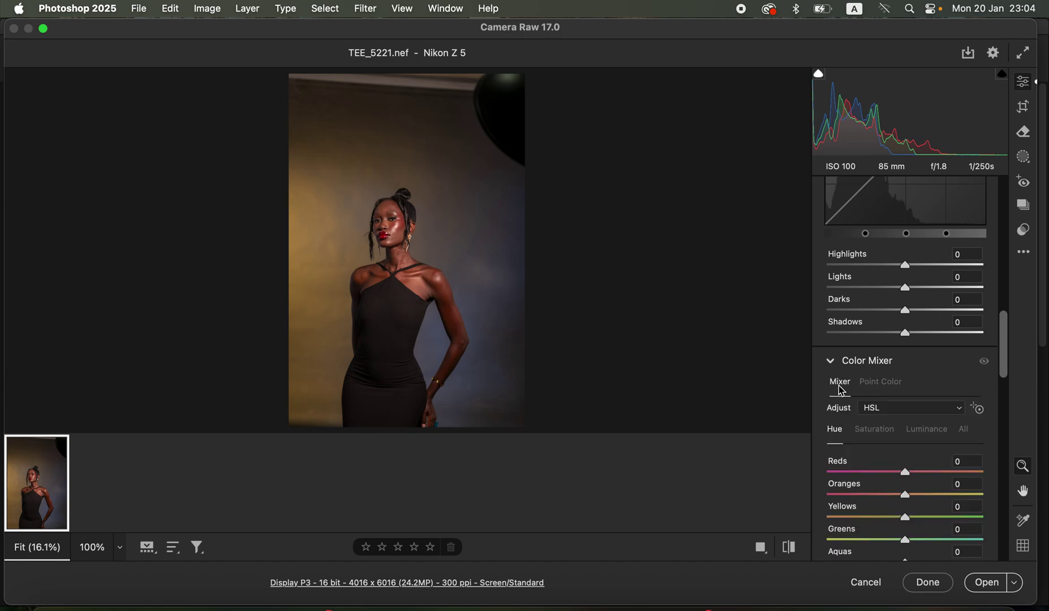
{"action": "mouse_move", "coordinate": [845, 391]}
{"action": "left_click_drag", "start_coordinate": [1006, 368], "coordinate": [1008, 374]}
{"action": "scroll", "coordinate": [1007, 370], "scroll_direction": "down", "scroll_amount": 5}
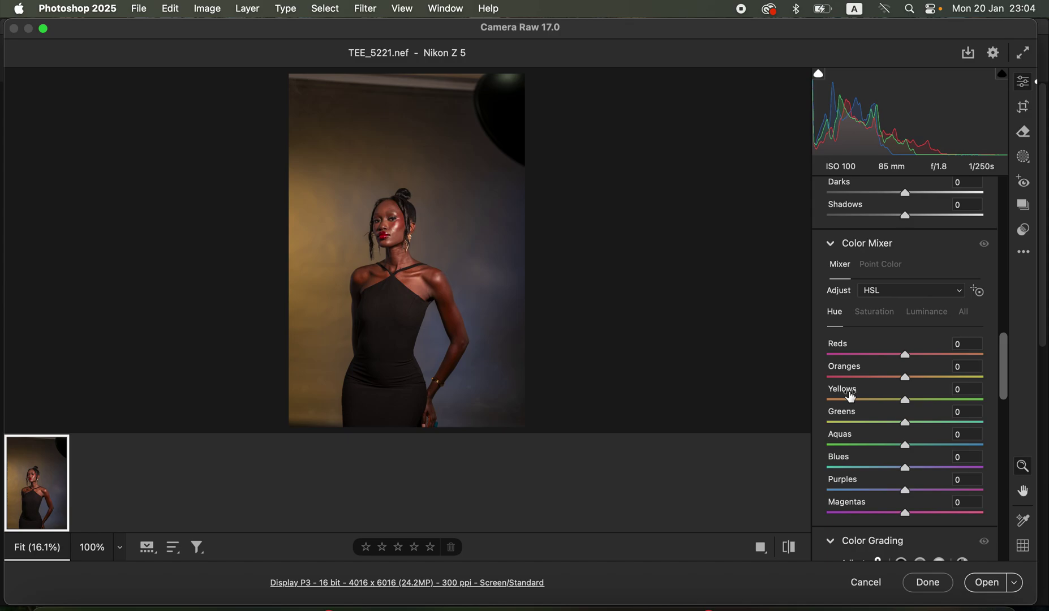
Try the Yellows hue at +75 and at -83 in the Color Mixer, and reset it.
{"action": "left_click_drag", "start_coordinate": [906, 402], "coordinate": [966, 406]}
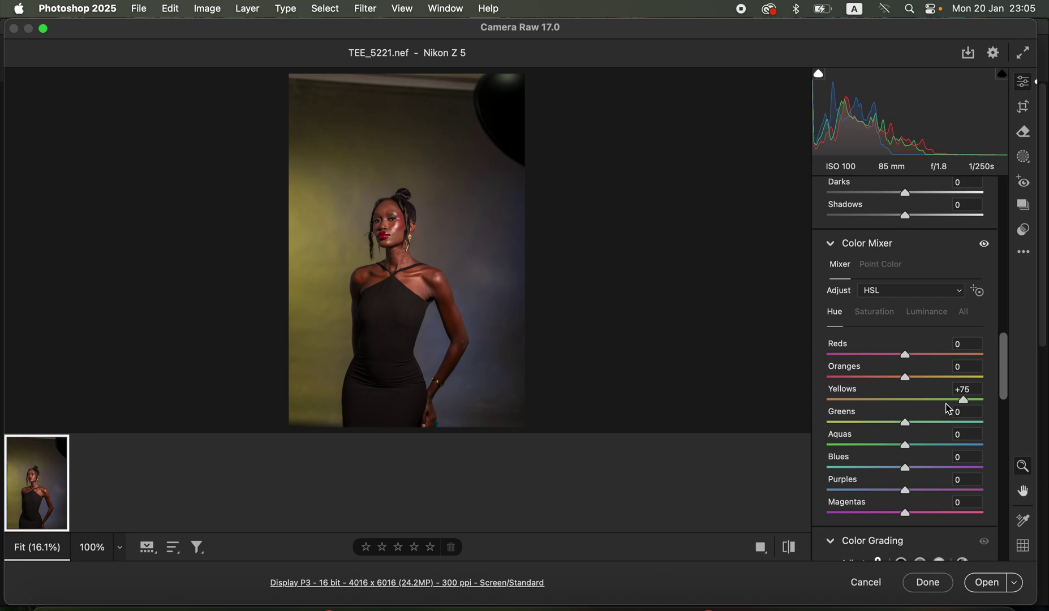
{"action": "left_click_drag", "start_coordinate": [961, 400], "coordinate": [842, 404]}
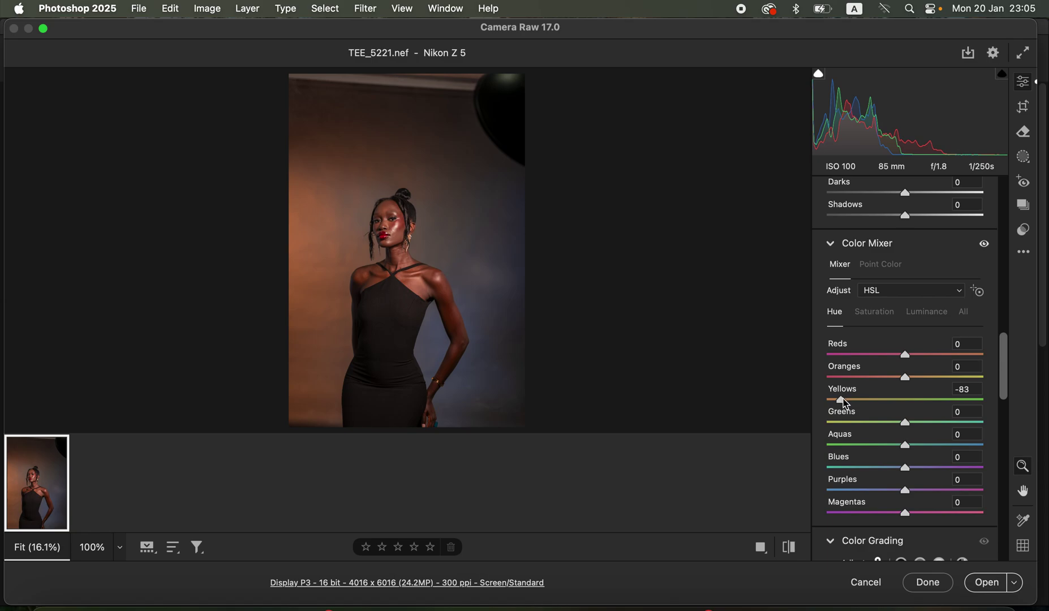
{"action": "double_click", "coordinate": [845, 403]}
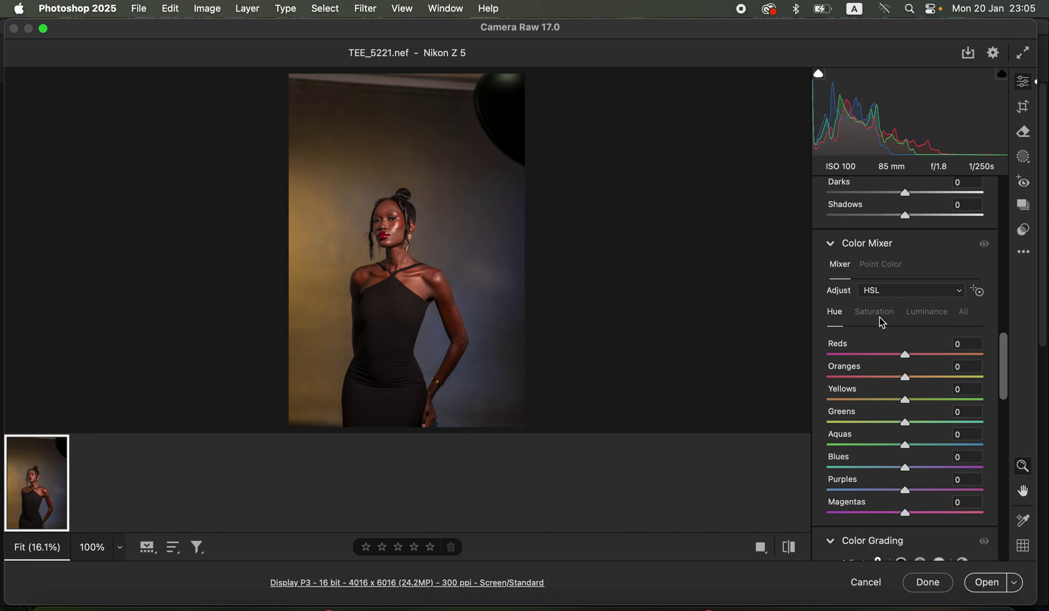
Try Yellows saturation at -100 and Yellows luminance at +75, resetting each to 0.
{"action": "left_click", "coordinate": [882, 321]}
{"action": "left_click_drag", "start_coordinate": [917, 405], "coordinate": [808, 383]}
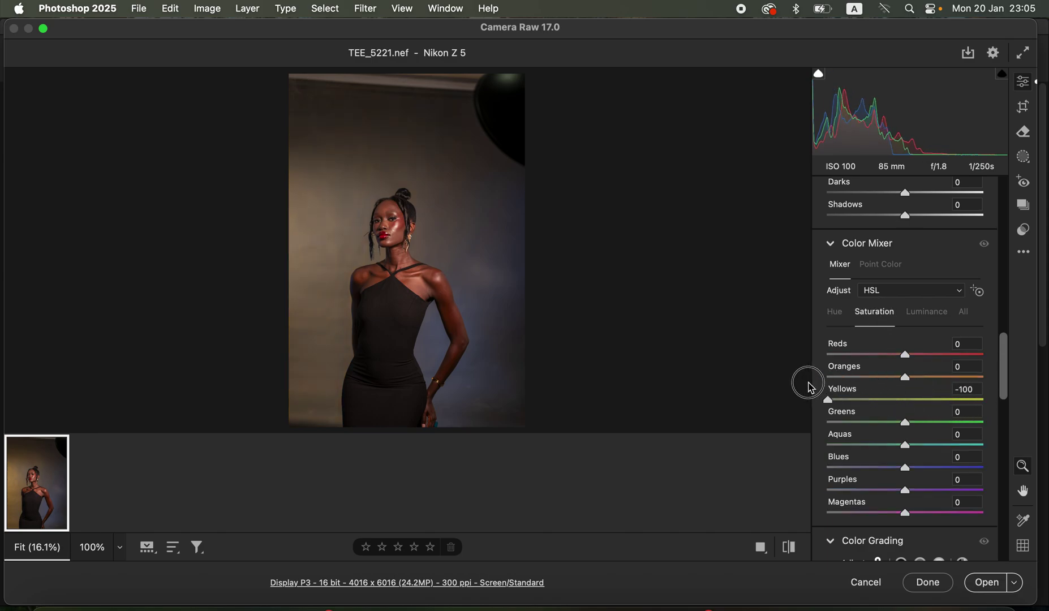
{"action": "double_click", "coordinate": [835, 403]}
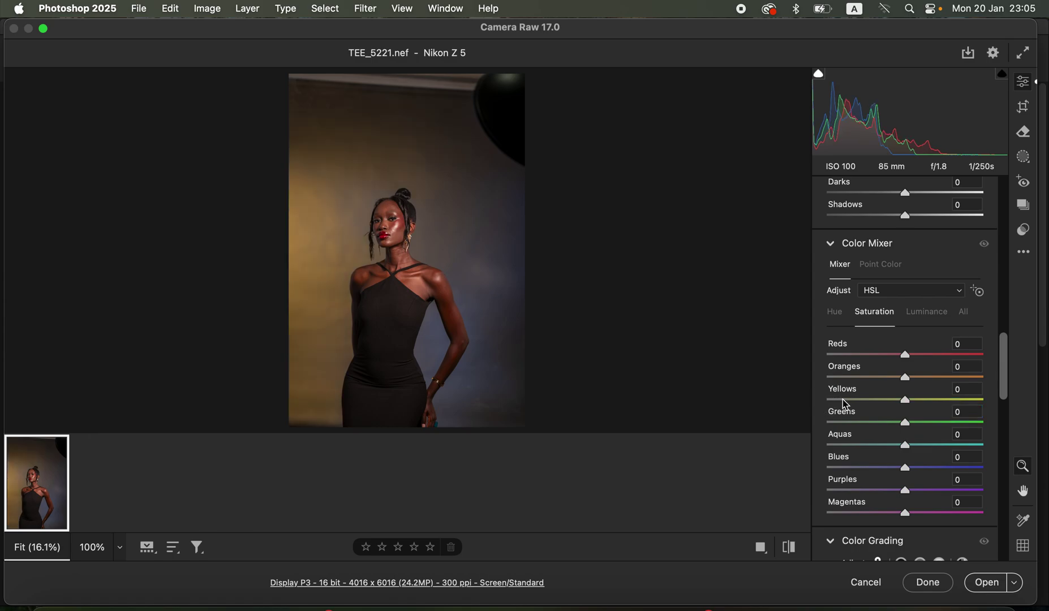
{"action": "left_click", "coordinate": [936, 321]}
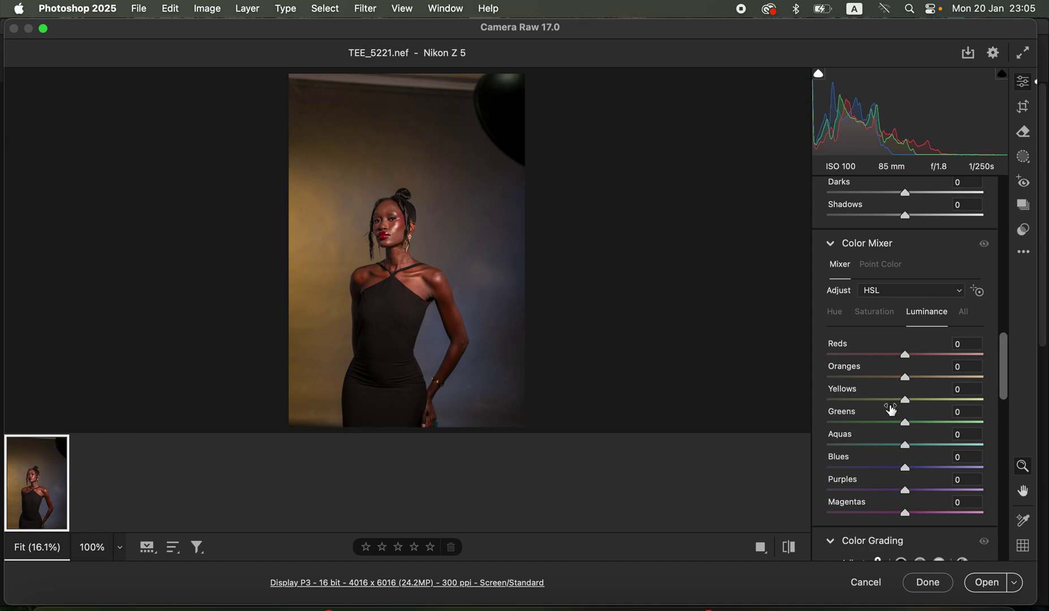
{"action": "left_click_drag", "start_coordinate": [889, 402], "coordinate": [965, 405]}
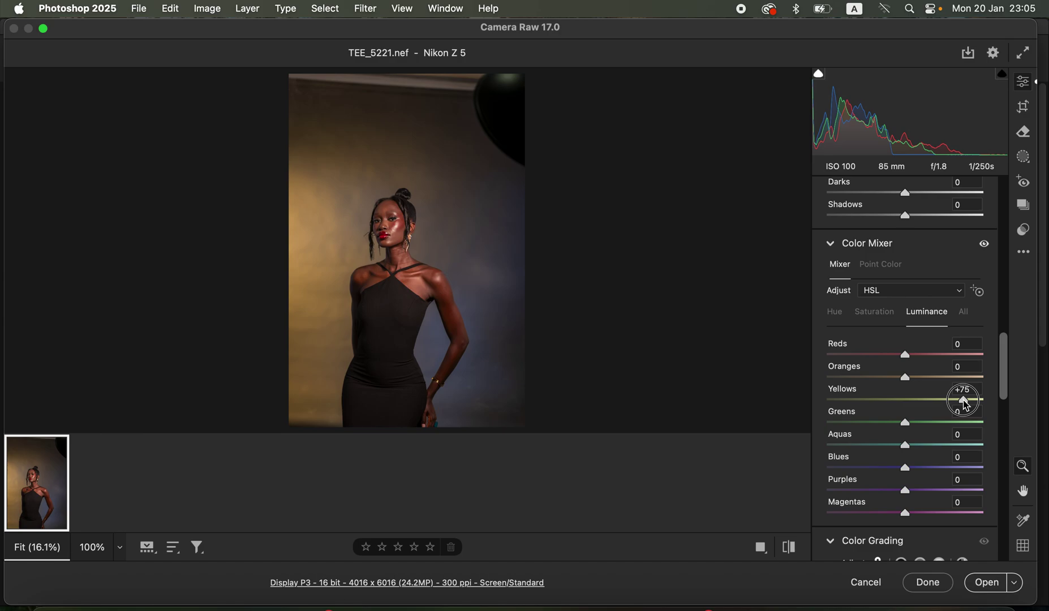
{"action": "double_click", "coordinate": [964, 402]}
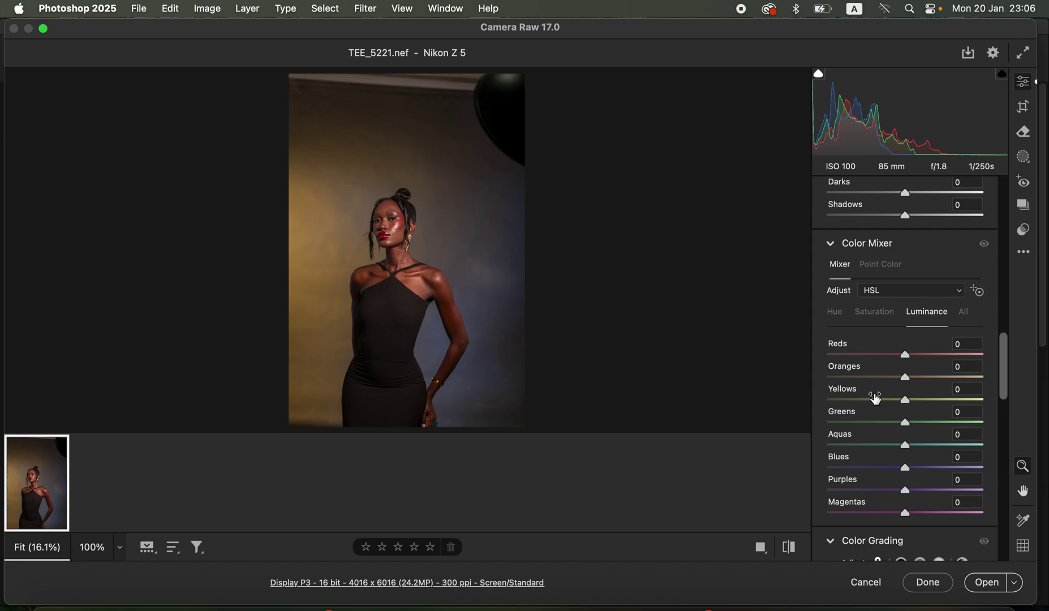
Set Aquas hue to -20, Blues hue to -28, Blues saturation to +27 and Blues luminance to +35 in the Color Mixer.
{"action": "left_click", "coordinate": [836, 315]}
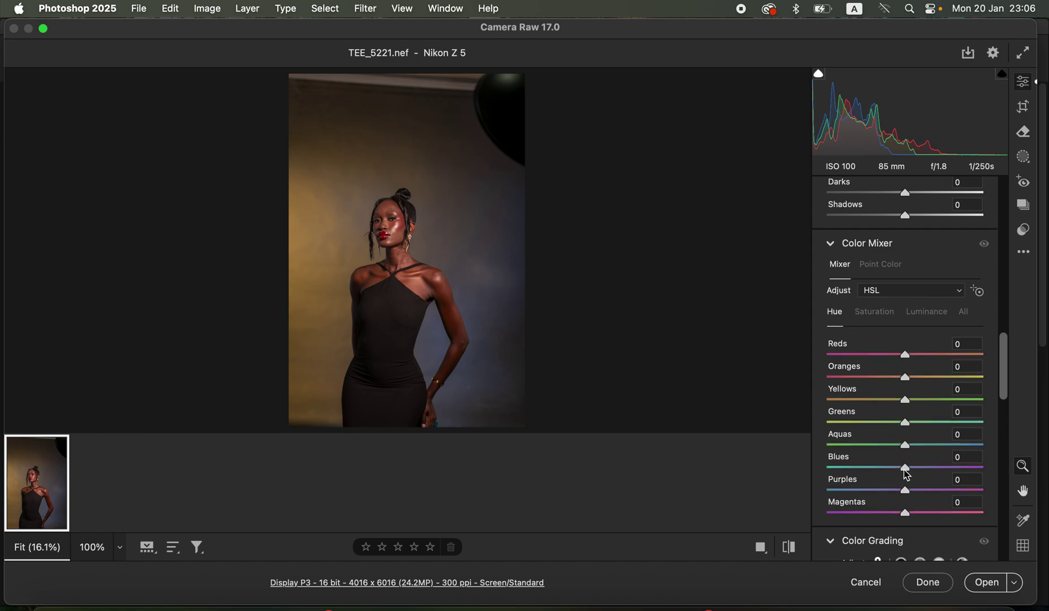
{"action": "left_click_drag", "start_coordinate": [906, 472], "coordinate": [898, 446]}
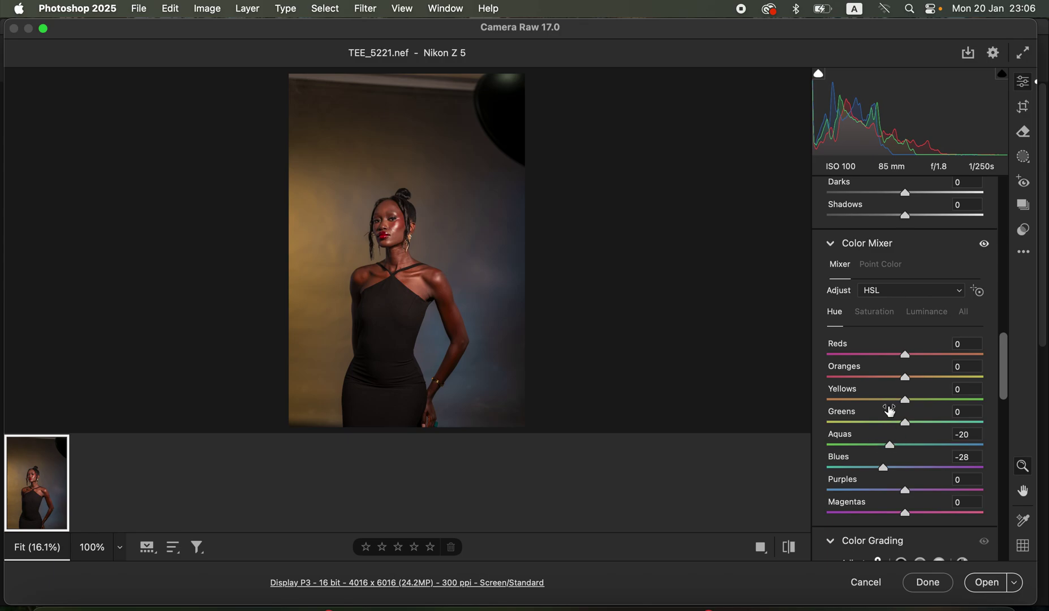
{"action": "left_click", "coordinate": [885, 311]}
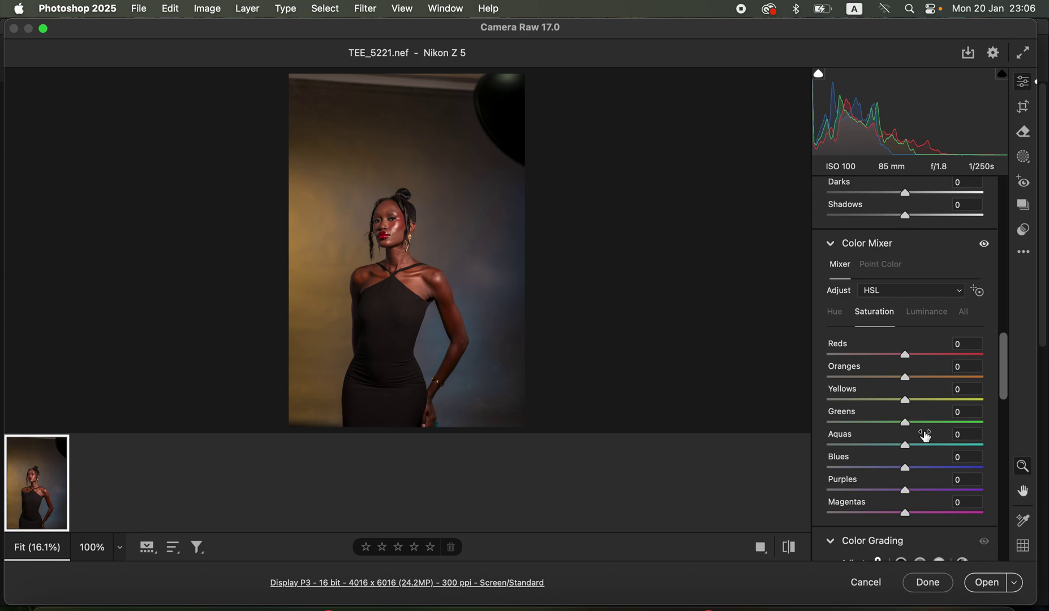
{"action": "left_click_drag", "start_coordinate": [913, 468], "coordinate": [926, 472]}
{"action": "left_click", "coordinate": [984, 244]}
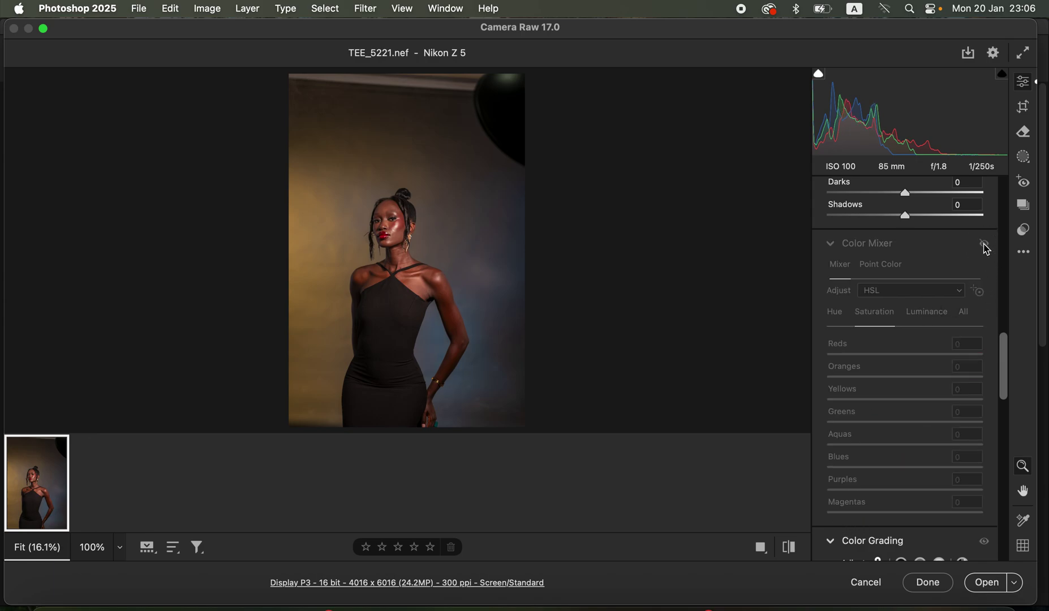
{"action": "left_click", "coordinate": [985, 244]}
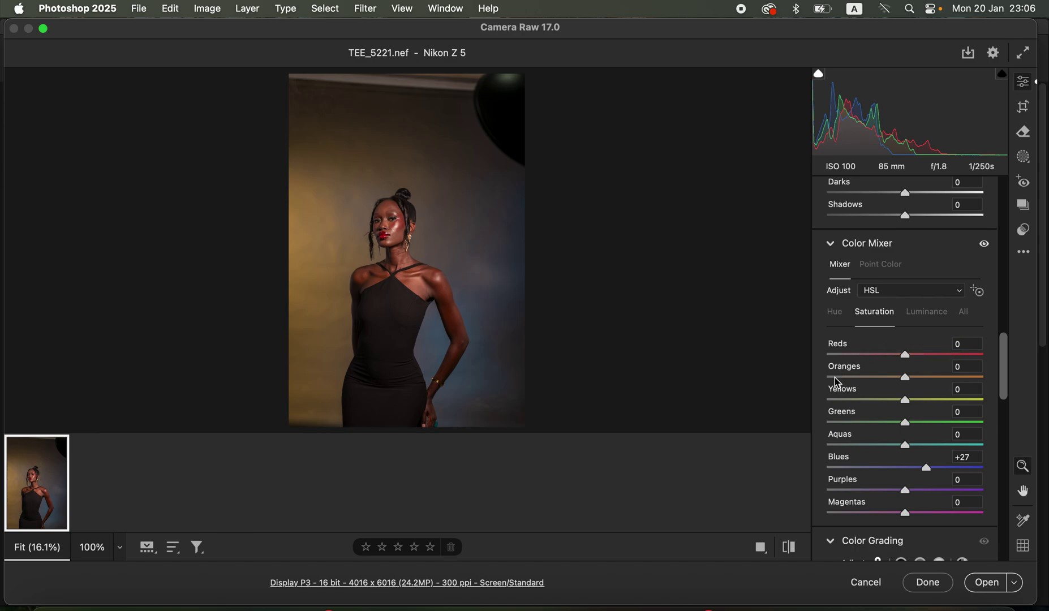
{"action": "left_click", "coordinate": [931, 315]}
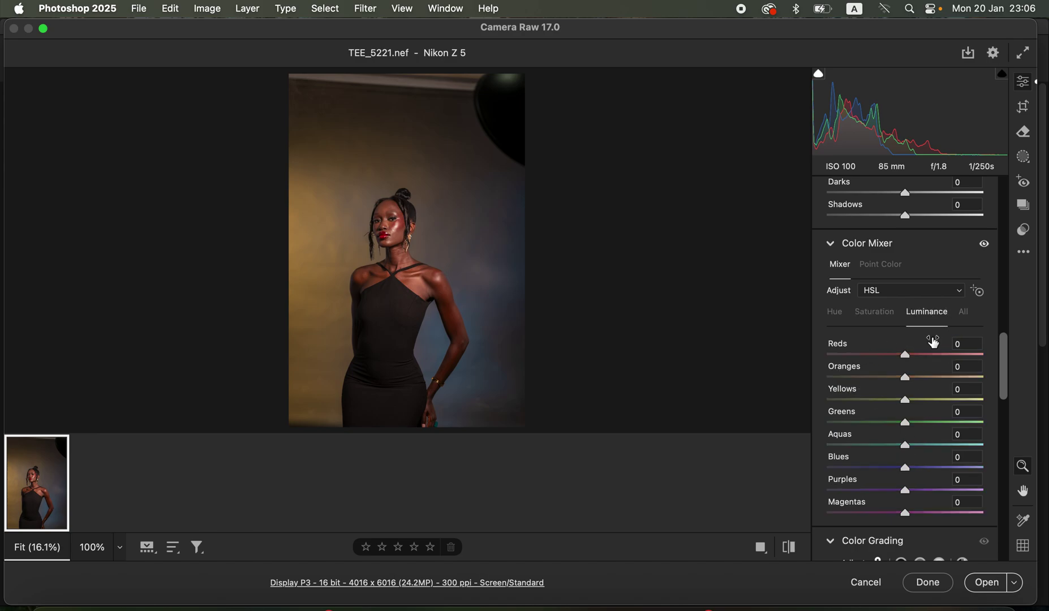
{"action": "left_click_drag", "start_coordinate": [919, 468], "coordinate": [934, 470]}
Set the Blue Primary saturation to +28 in Calibration and compare the portrait before and after.
{"action": "left_click_drag", "start_coordinate": [1007, 380], "coordinate": [1011, 549]}
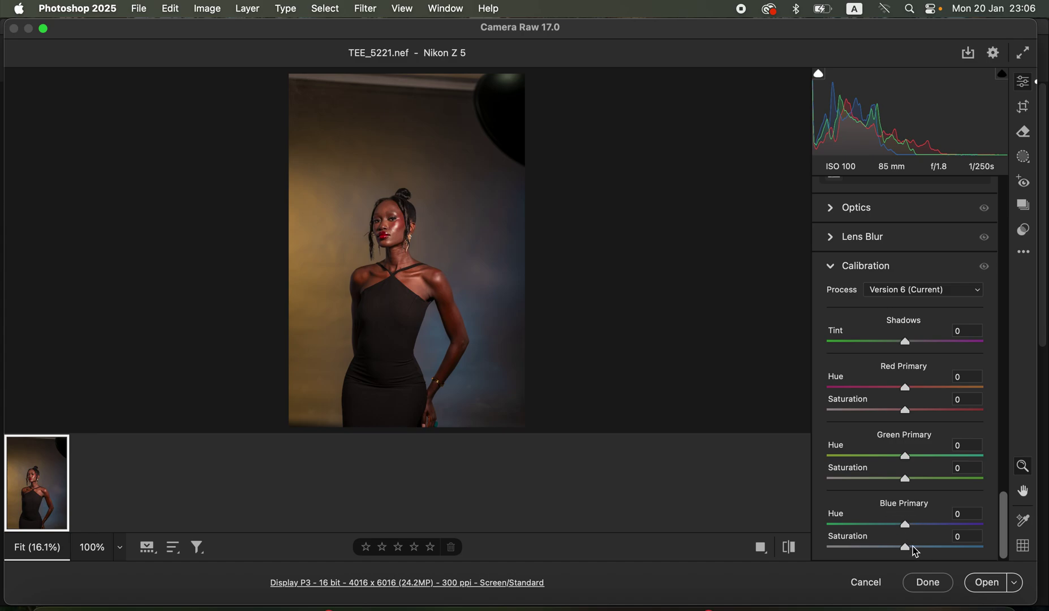
{"action": "left_click_drag", "start_coordinate": [913, 547], "coordinate": [933, 554]}
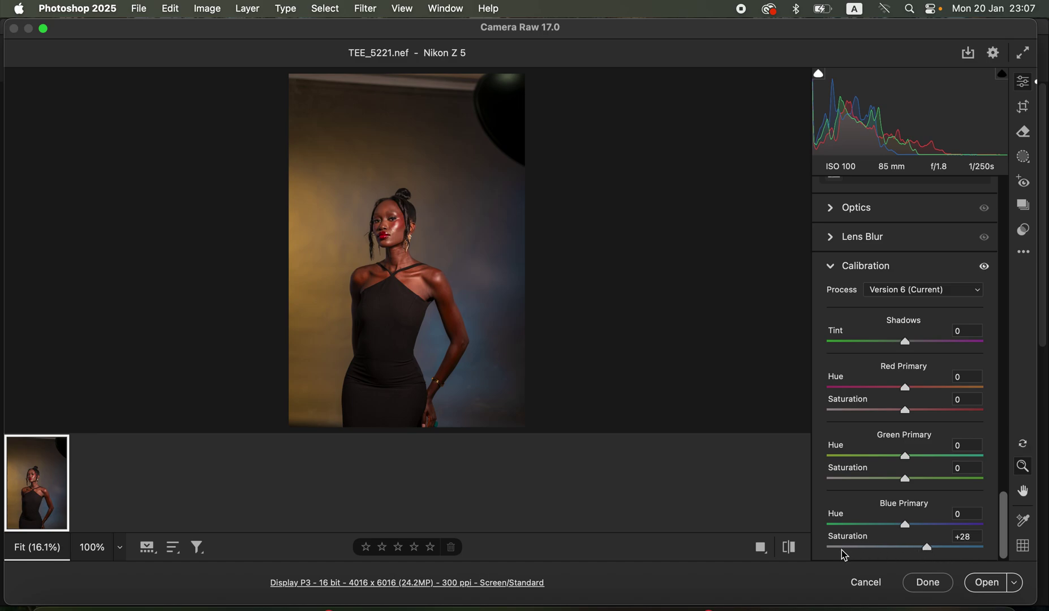
{"action": "left_click", "coordinate": [791, 549]}
{"action": "left_click", "coordinate": [792, 551]}
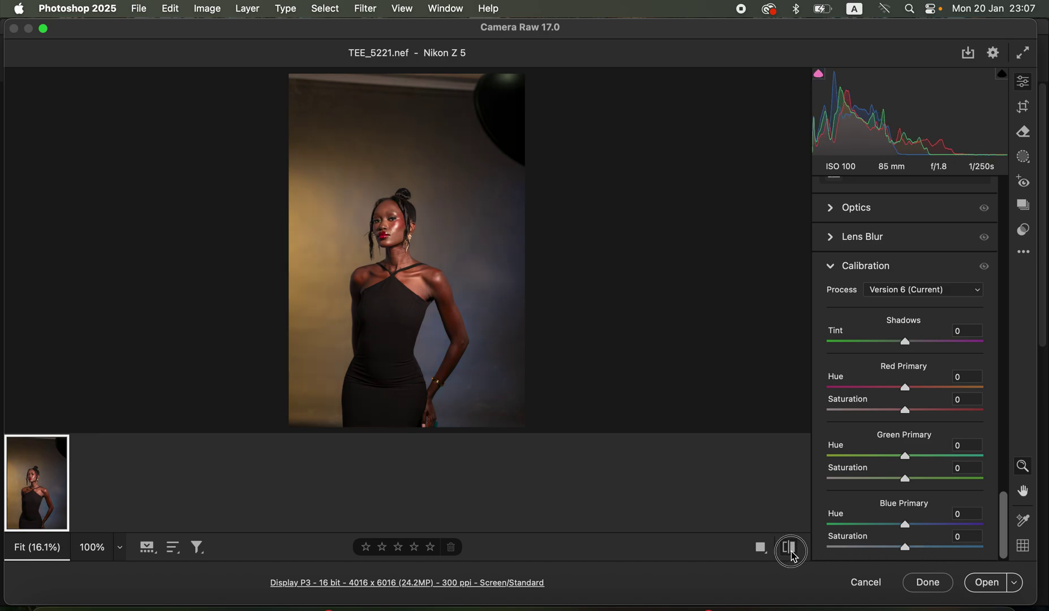
{"action": "left_click", "coordinate": [794, 552]}
{"action": "left_click", "coordinate": [794, 553]}
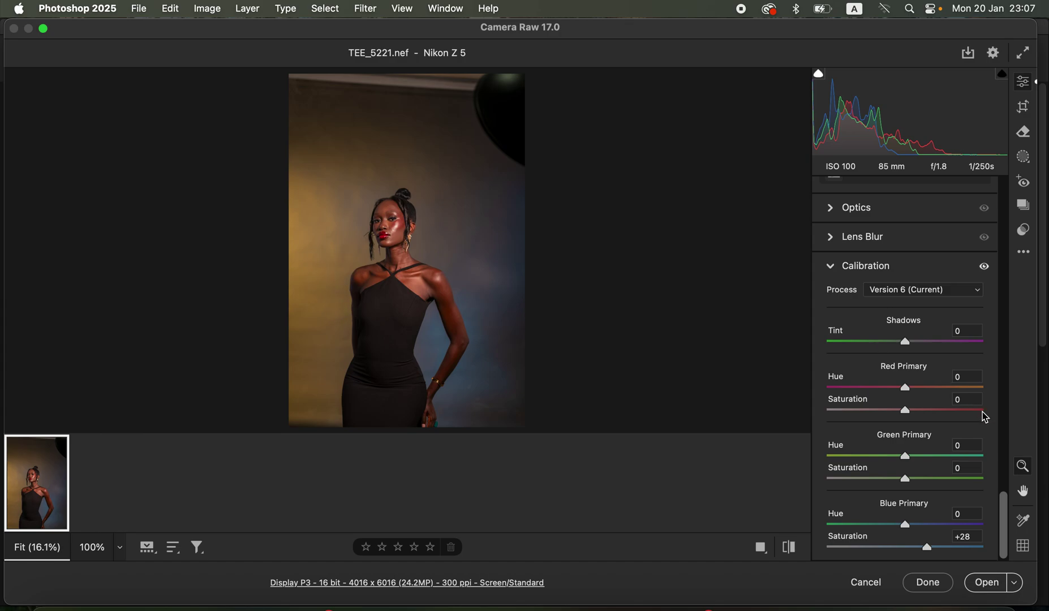
Set the Color Mixer hues to Yellows -13, Blues -47 and Aquas +28, and compare the portrait before and after.
{"action": "left_click_drag", "start_coordinate": [1003, 506], "coordinate": [985, 343]}
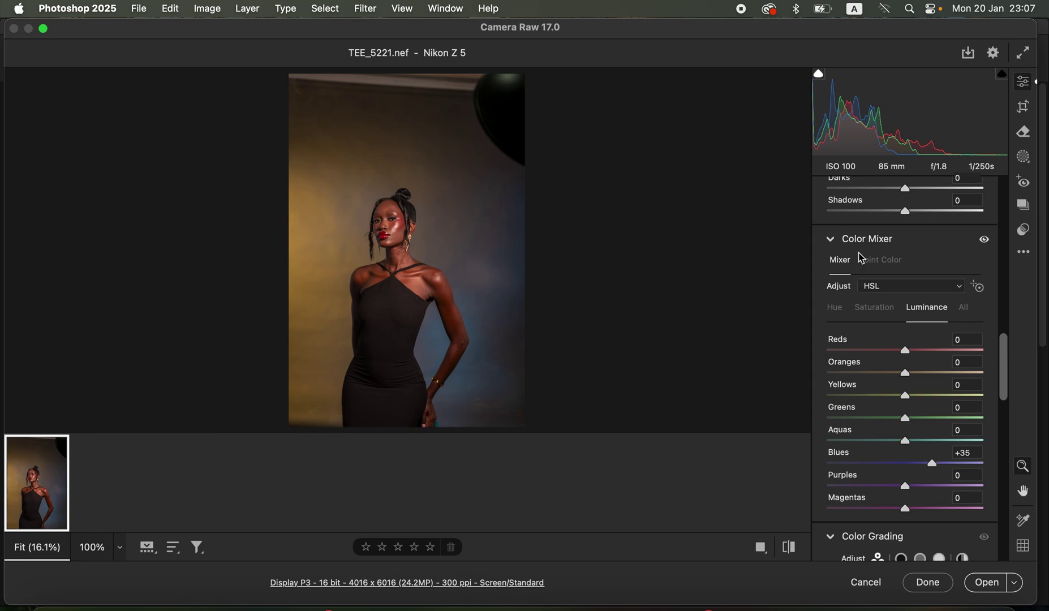
{"action": "left_click", "coordinate": [837, 311]}
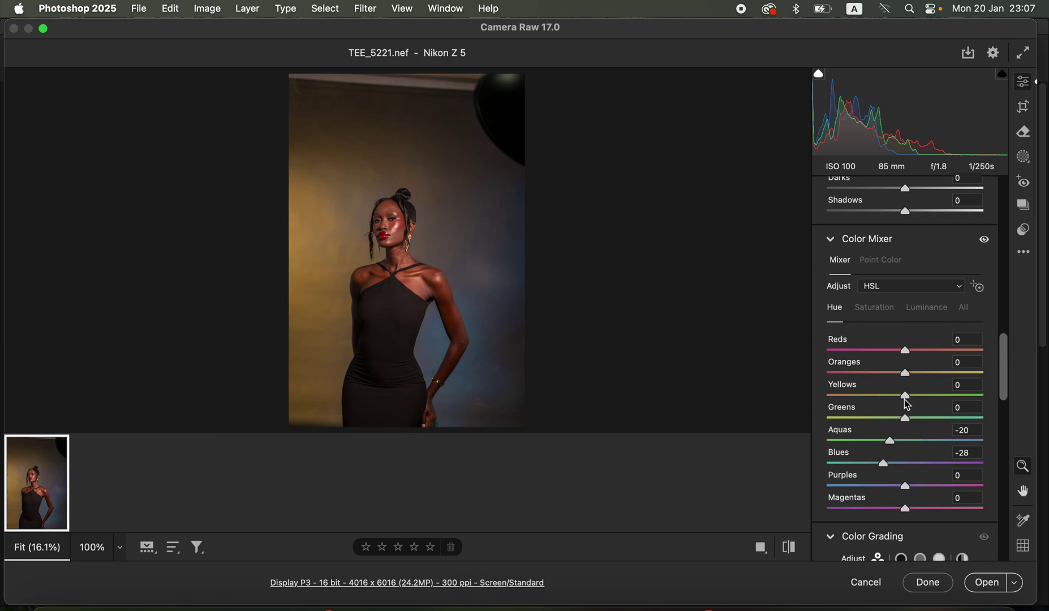
{"action": "mouse_move", "coordinate": [906, 397]}
{"action": "left_mouse_down"}
{"action": "mouse_move", "coordinate": [880, 395]}
{"action": "mouse_move", "coordinate": [897, 398]}
{"action": "left_mouse_up"}
{"action": "left_click_drag", "start_coordinate": [882, 465], "coordinate": [908, 490]}
{"action": "double_click", "coordinate": [907, 485]}
{"action": "left_click_drag", "start_coordinate": [890, 441], "coordinate": [927, 441]}
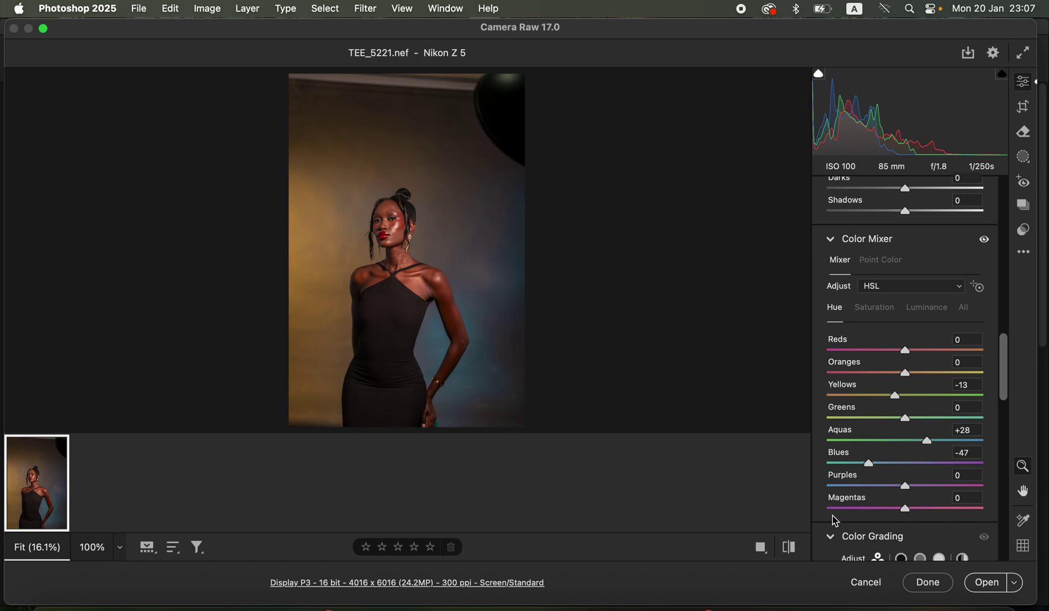
{"action": "left_click", "coordinate": [792, 551]}
{"action": "left_click", "coordinate": [793, 551]}
{"action": "left_click", "coordinate": [795, 550]}
{"action": "left_click", "coordinate": [795, 552]}
Set the workflow output options to 16 Bits/Channel, with output sharpening for Screen at the Standard amount.
{"action": "left_click", "coordinate": [412, 586]}
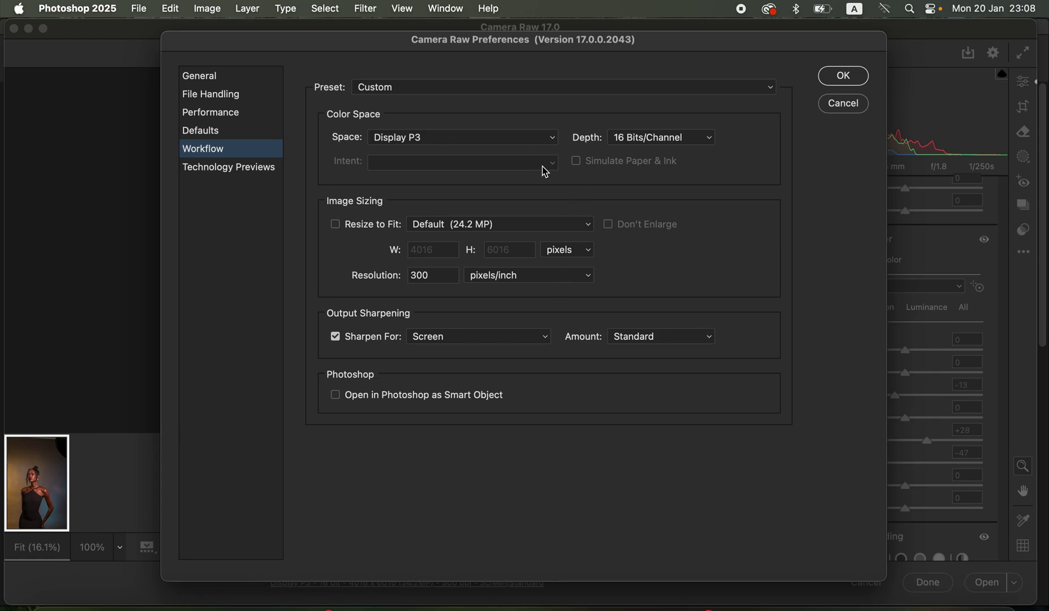
{"action": "left_click", "coordinate": [646, 141]}
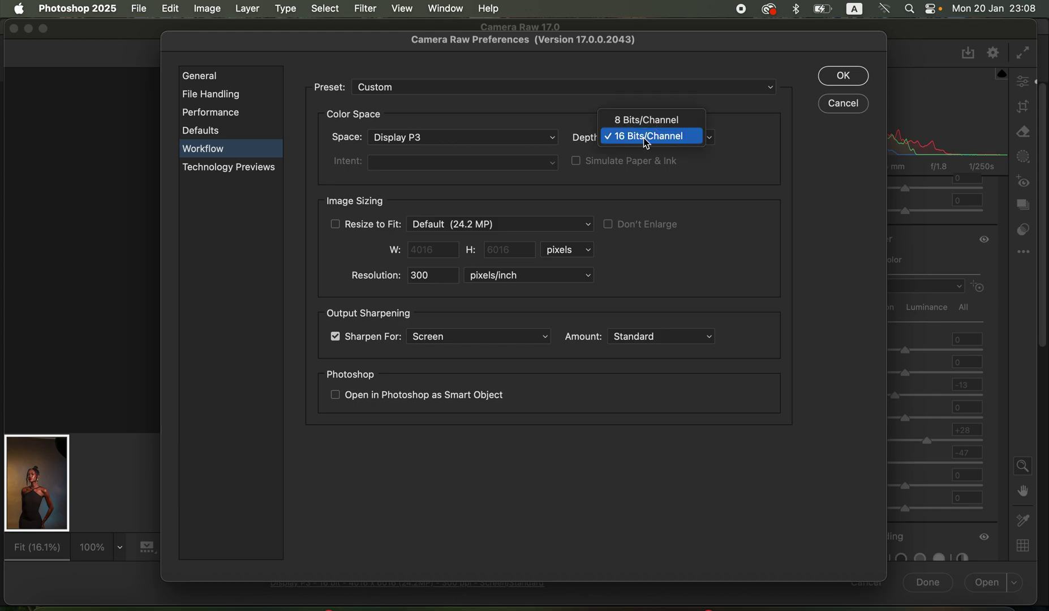
{"action": "left_click", "coordinate": [649, 141]}
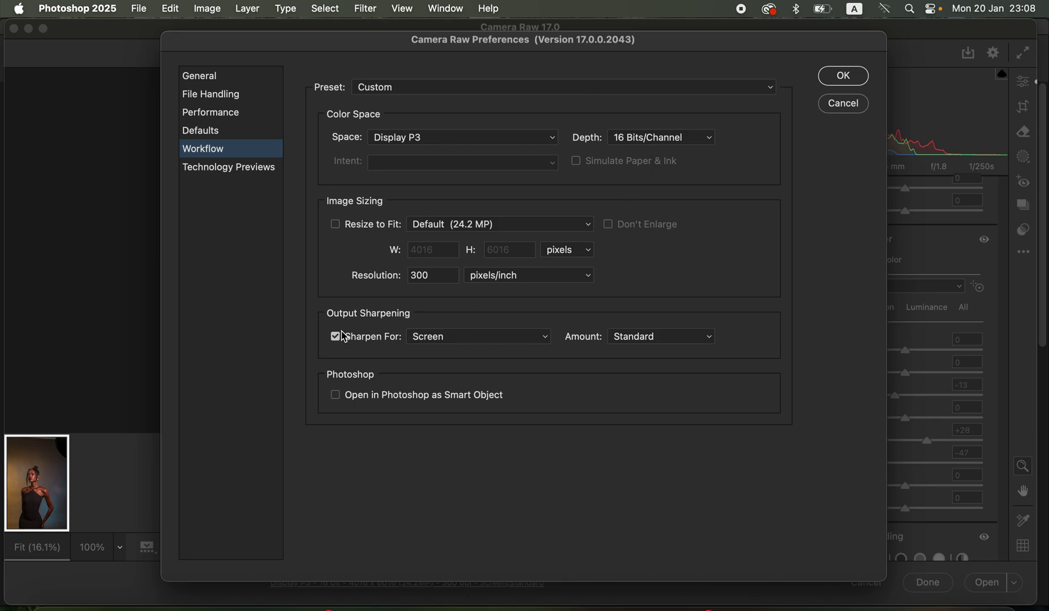
{"action": "left_click", "coordinate": [456, 342]}
{"action": "left_click", "coordinate": [456, 337]}
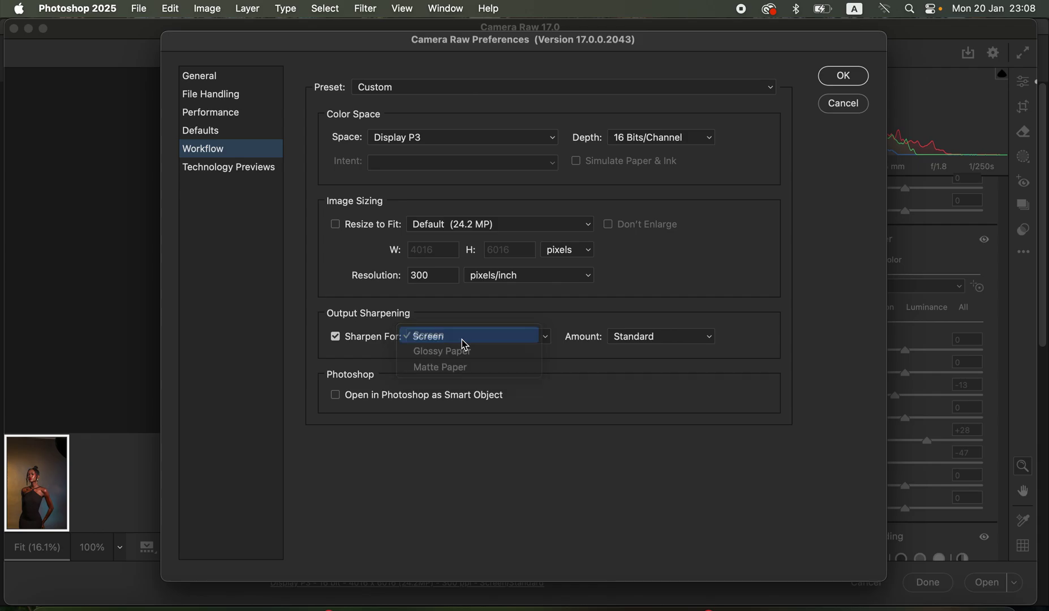
{"action": "left_click", "coordinate": [665, 336]}
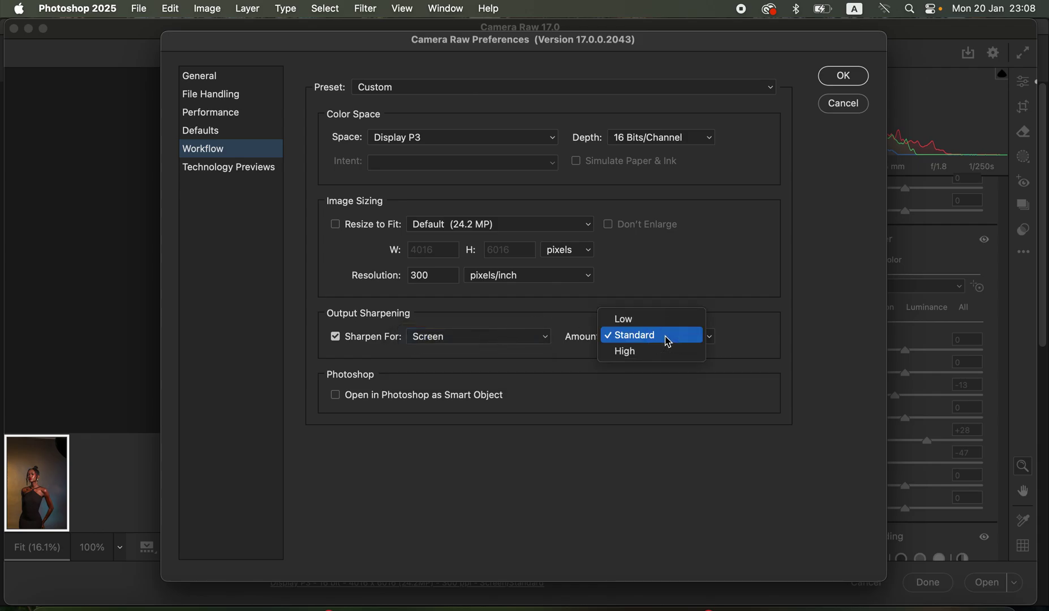
{"action": "left_click", "coordinate": [666, 336]}
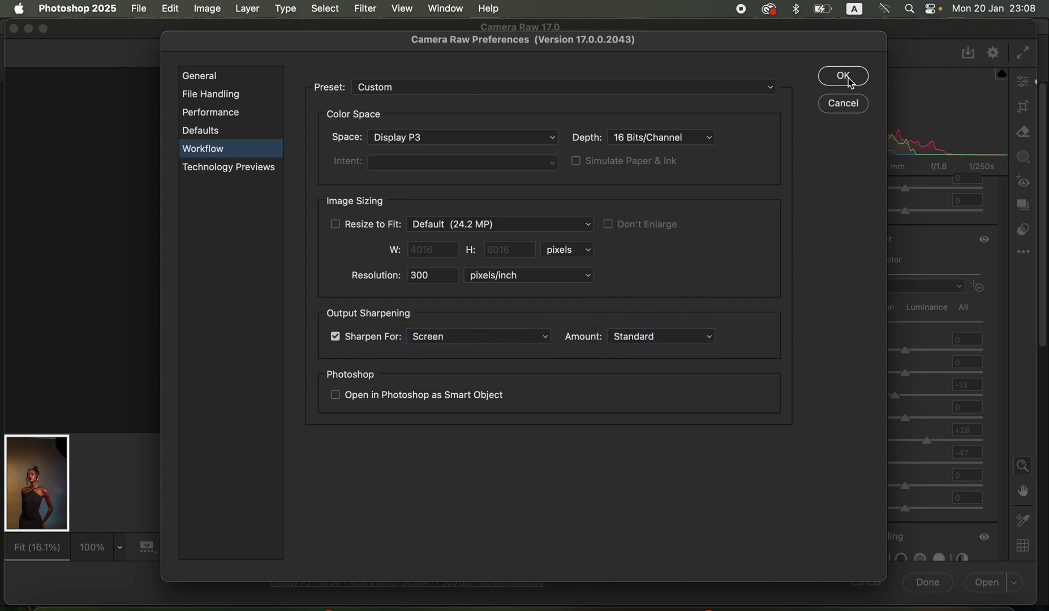
{"action": "left_click", "coordinate": [842, 77]}
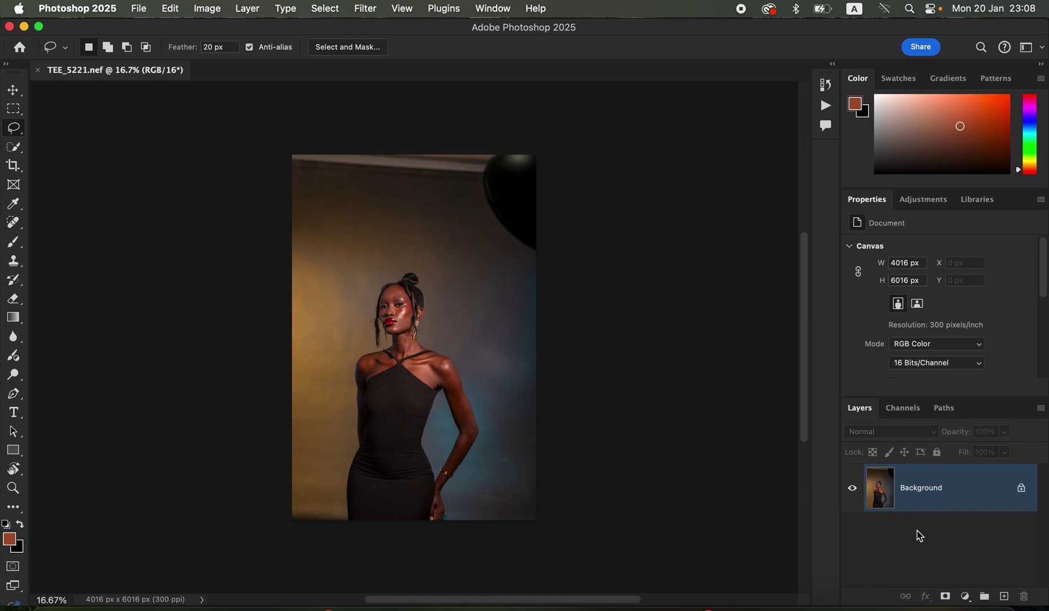
Crop the portrait to a 4 : 5 (8 : 10) ratio, excluding most of the dark studio light in the upper corner.
{"action": "left_click", "coordinate": [21, 172]}
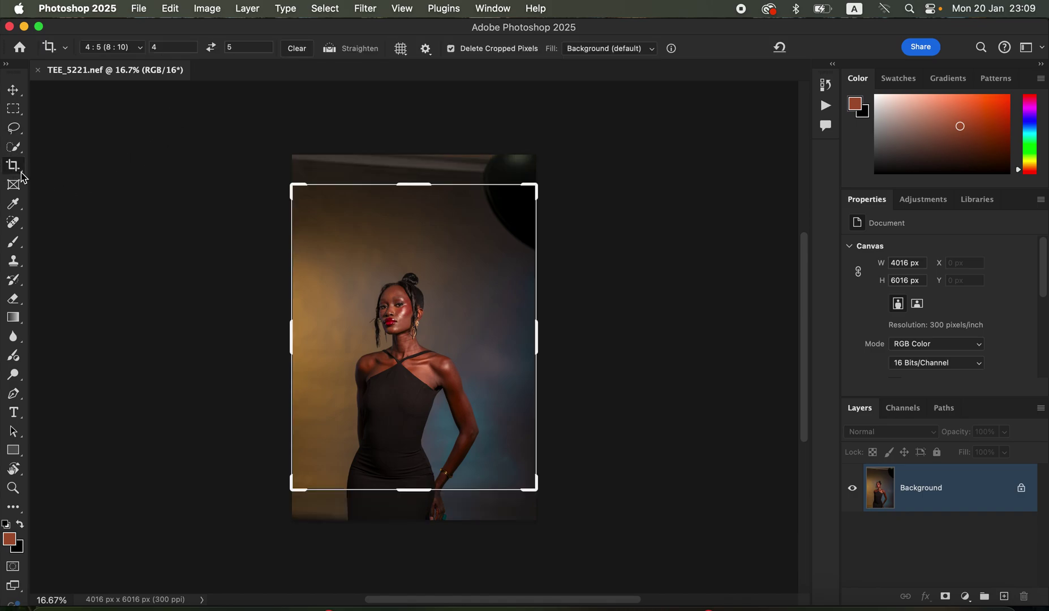
{"action": "left_click", "coordinate": [121, 47]}
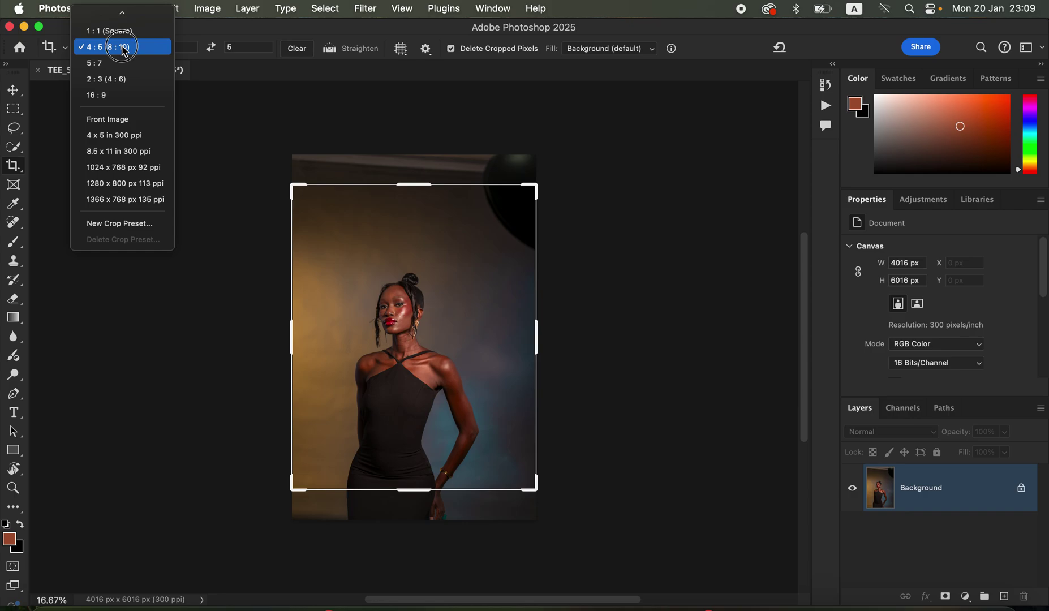
{"action": "left_click", "coordinate": [123, 48]}
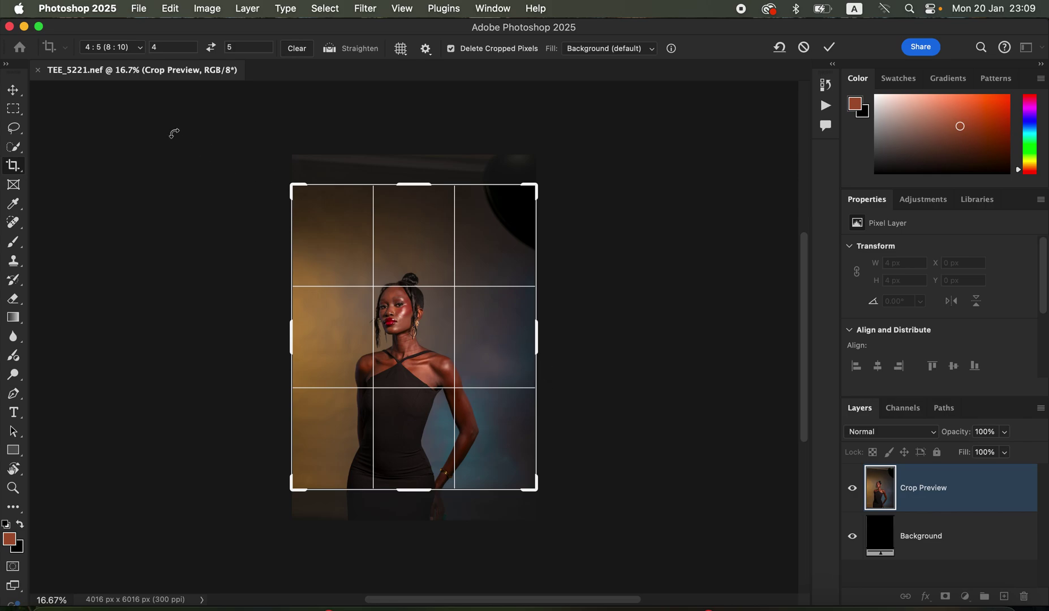
{"action": "left_click", "coordinate": [128, 54]}
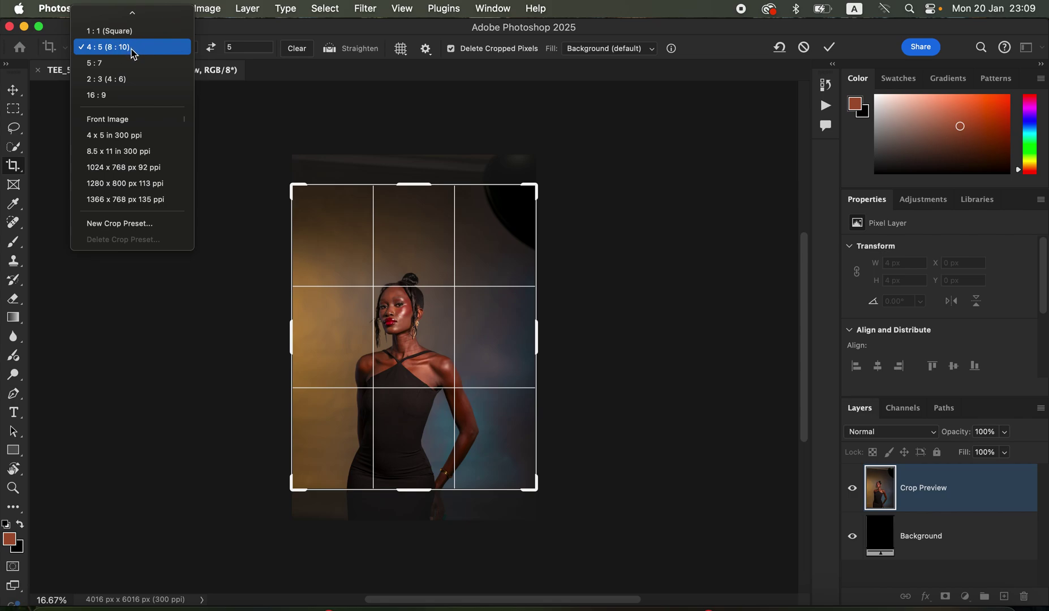
{"action": "left_click", "coordinate": [132, 53]}
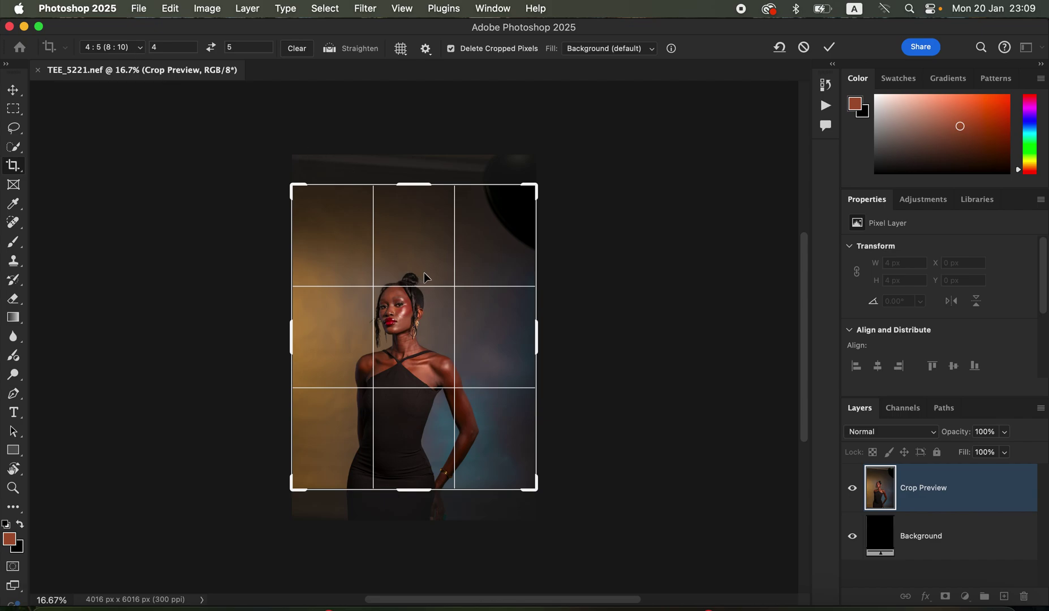
{"action": "left_click_drag", "start_coordinate": [415, 269], "coordinate": [415, 240]}
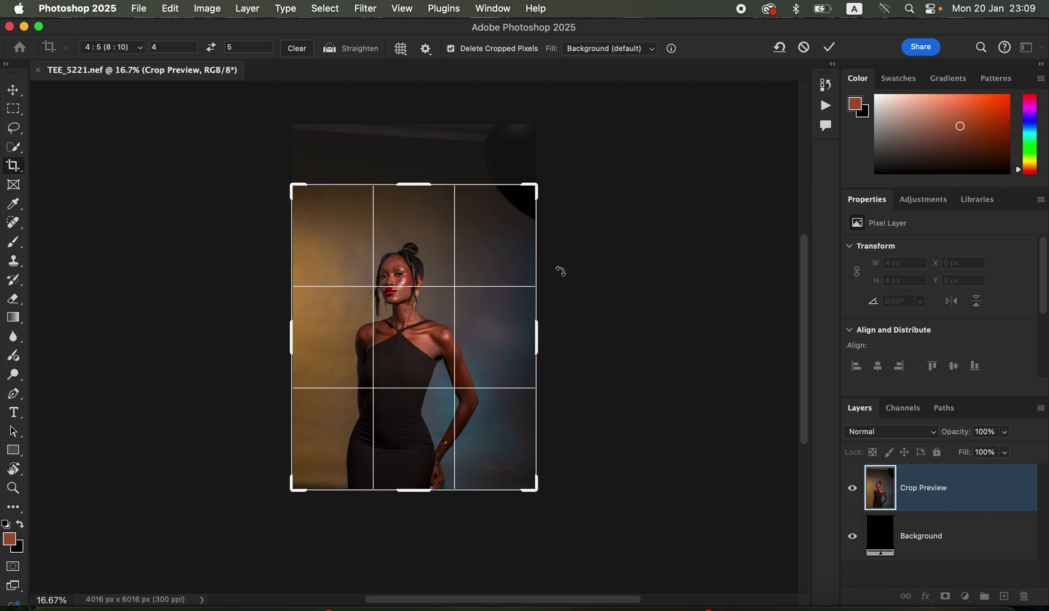
{"action": "left_click_drag", "start_coordinate": [535, 187], "coordinate": [530, 193]}
{"action": "left_click_drag", "start_coordinate": [465, 271], "coordinate": [467, 270]}
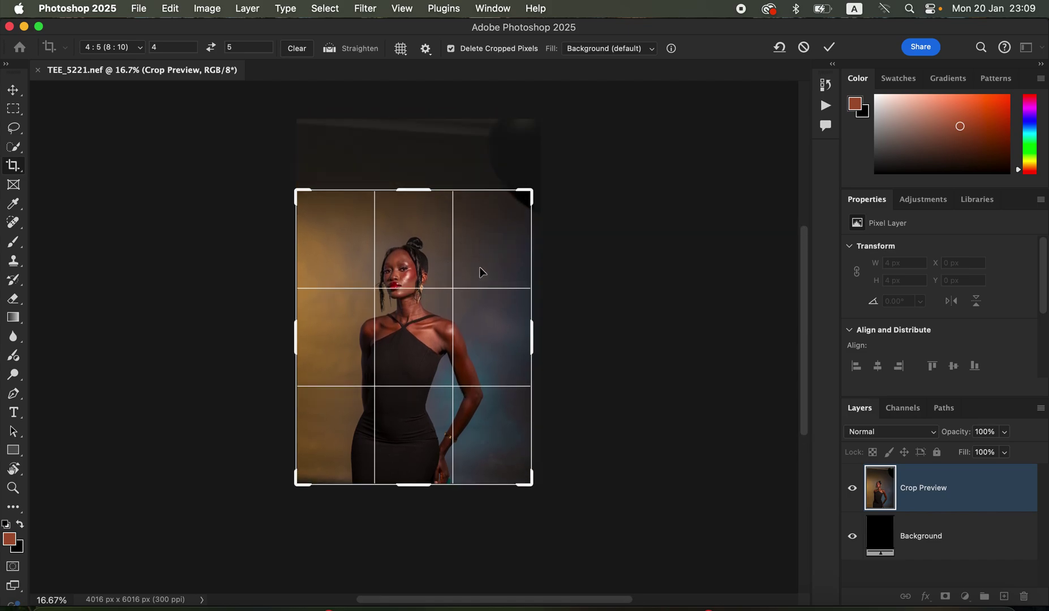
{"action": "key", "text": "Return"}
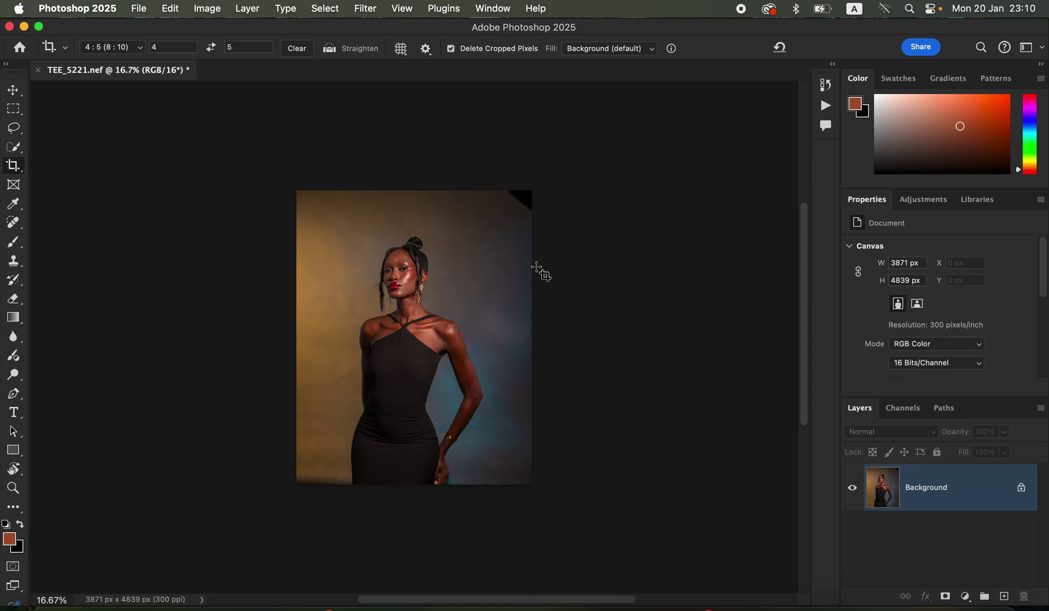
Remove the leftover black light from the upper corner of the backdrop with the content-aware Spot Healing Brush.
{"action": "left_click", "coordinate": [13, 223]}
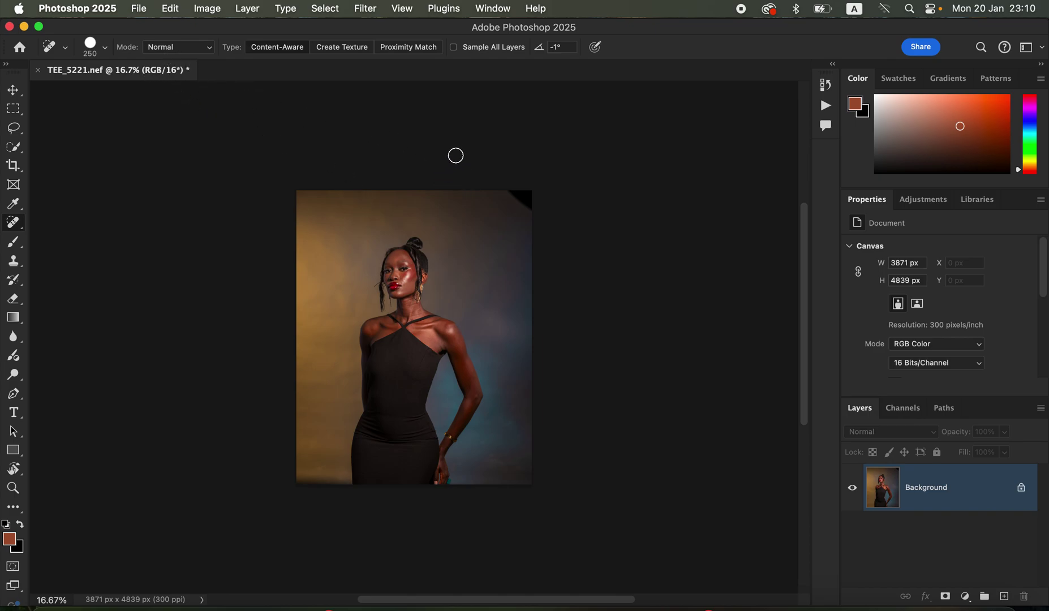
{"action": "mouse_move", "coordinate": [530, 201]}
{"action": "left_mouse_down"}
{"action": "mouse_move", "coordinate": [515, 190]}
{"action": "mouse_move", "coordinate": [527, 194]}
{"action": "mouse_move", "coordinate": [522, 180]}
{"action": "mouse_move", "coordinate": [517, 189]}
{"action": "left_mouse_up"}
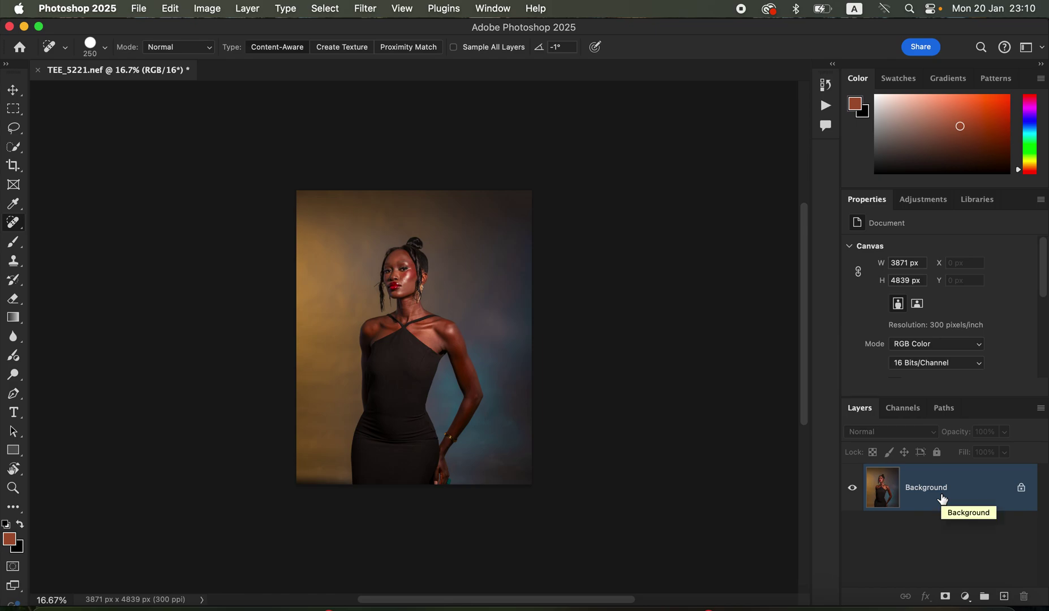
Duplicate the Background layer twice and rename the lower copy COLOR.
{"action": "key", "text": "super+j"}
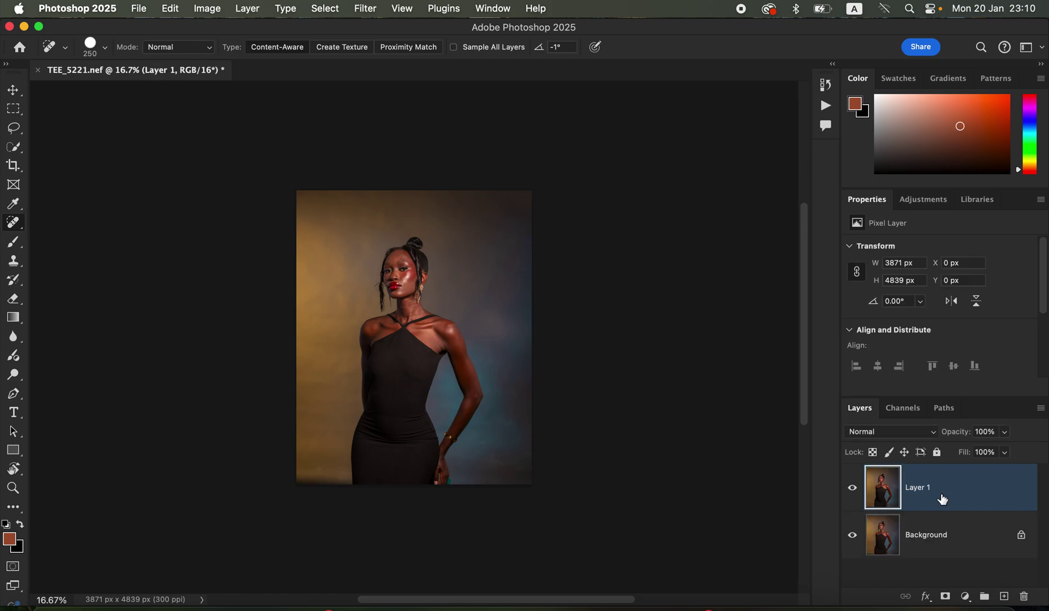
{"action": "key", "text": "super+j"}
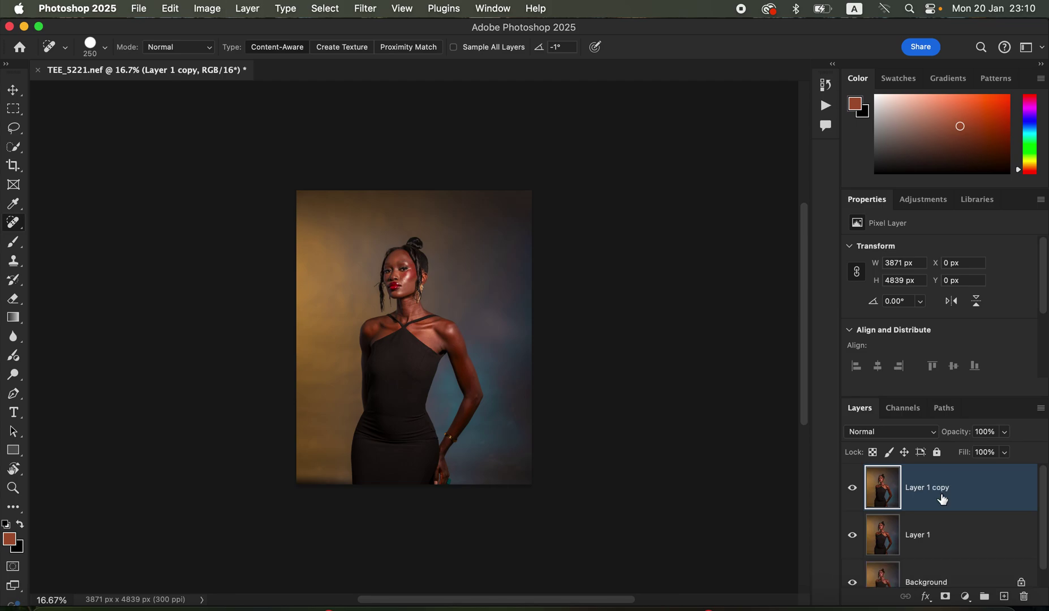
{"action": "double_click", "coordinate": [922, 540]}
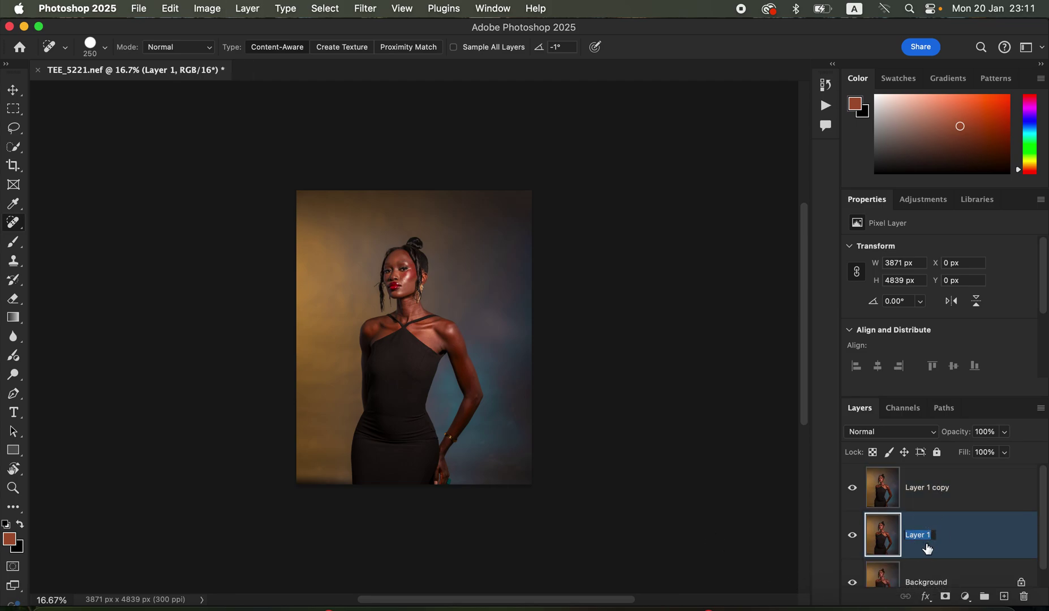
{"action": "key", "text": "Caps_Lock"}
{"action": "type", "text": "COLOR"}
{"action": "key", "text": "Return"}
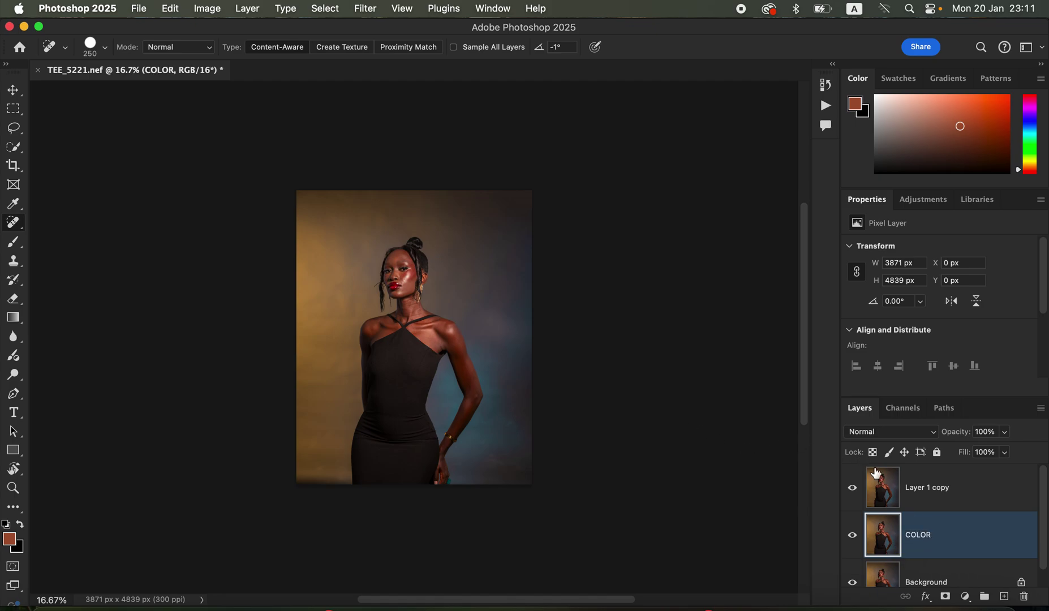
Rename the upper layer copy TEXTURE.
{"action": "double_click", "coordinate": [932, 489]}
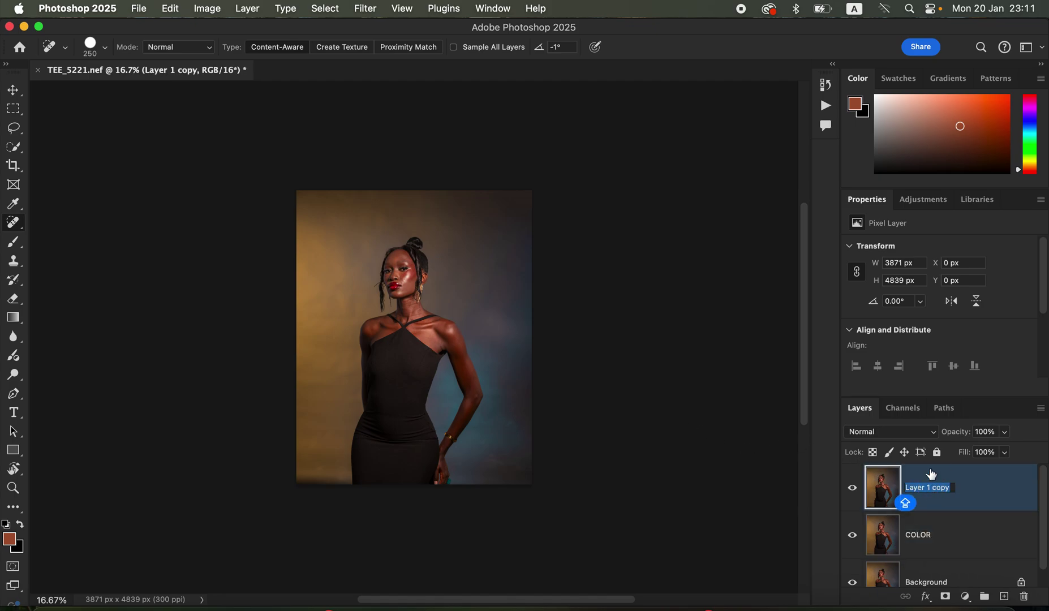
{"action": "type", "text": "TETURE"}
{"action": "key", "text": "Return"}
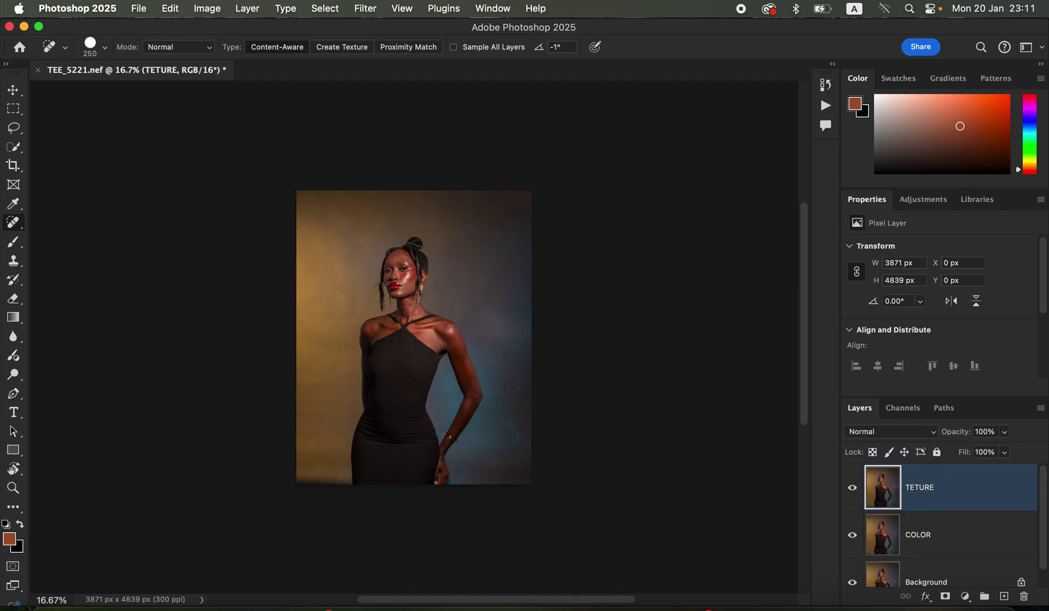
{"action": "double_click", "coordinate": [934, 488]}
{"action": "type", "text": "TEXTURE"}
{"action": "key", "text": "Return"}
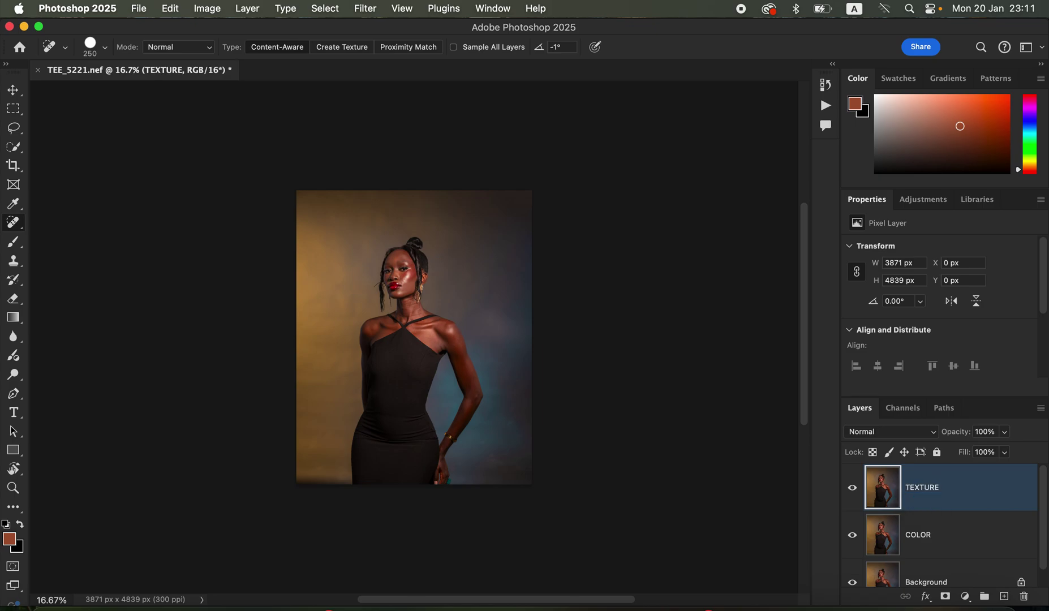
Make the COLOR layer active, hide the TEXTURE layer and choose the Lasso tool.
{"action": "left_click", "coordinate": [956, 544]}
{"action": "left_click", "coordinate": [852, 488]}
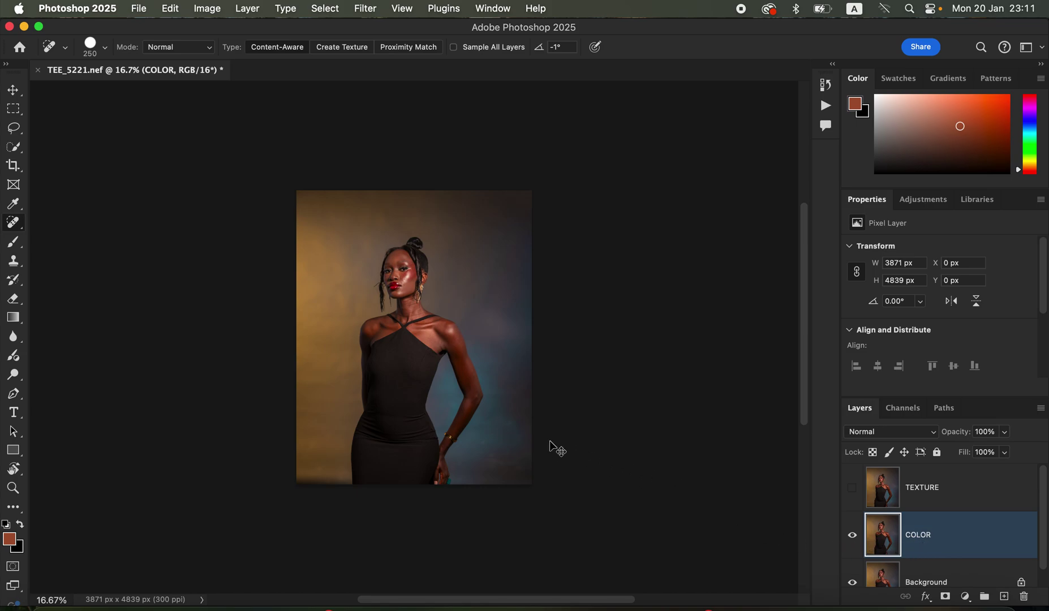
{"action": "key", "text": "super+equal"}
{"action": "left_click", "coordinate": [17, 132]}
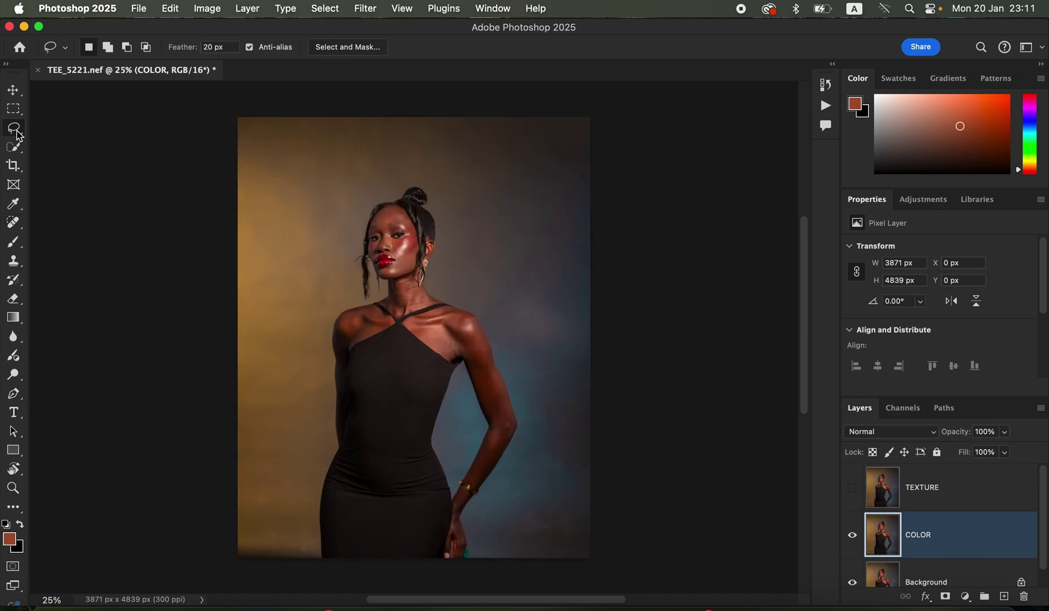
Apply a Gaussian Blur with a 4.0-pixel radius to the COLOR layer, judging the skin on the face in the preview.
{"action": "left_click", "coordinate": [366, 9]}
{"action": "mouse_move", "coordinate": [409, 181]}
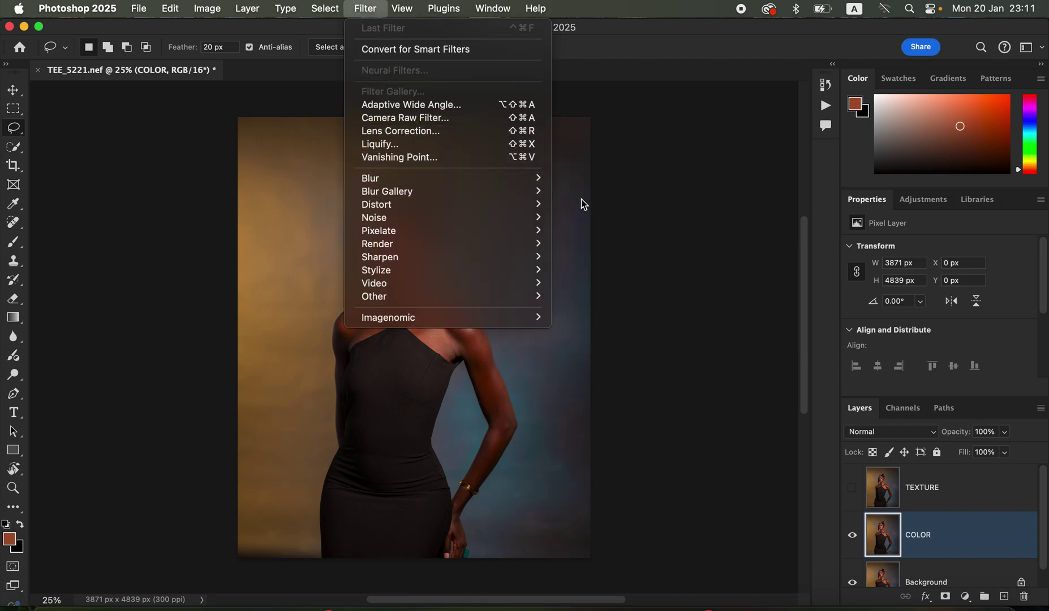
{"action": "left_click", "coordinate": [606, 107]}
{"action": "left_click", "coordinate": [367, 7]}
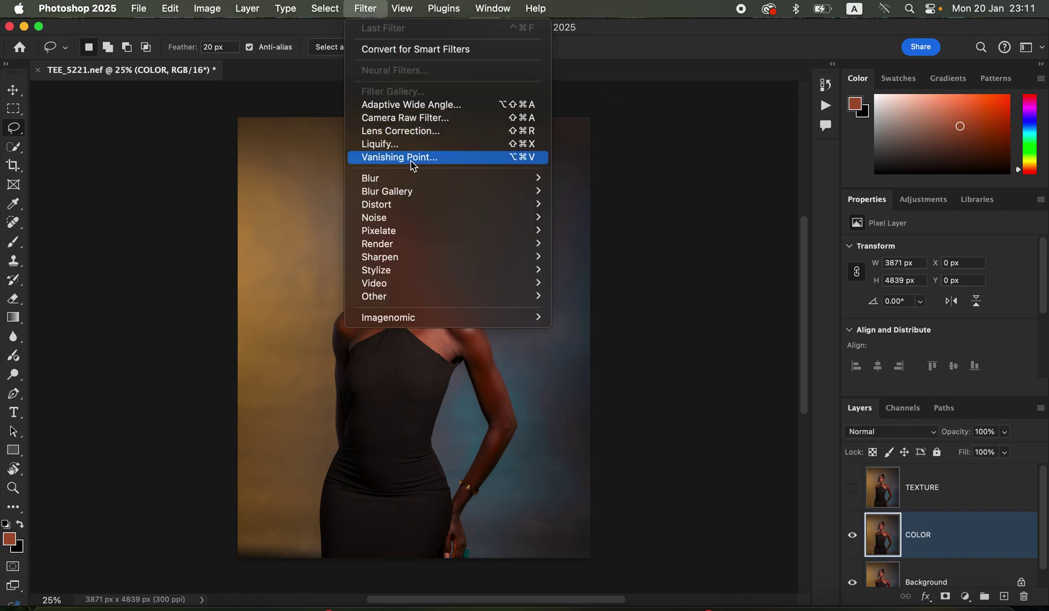
{"action": "mouse_move", "coordinate": [424, 181]}
{"action": "left_click", "coordinate": [608, 230]}
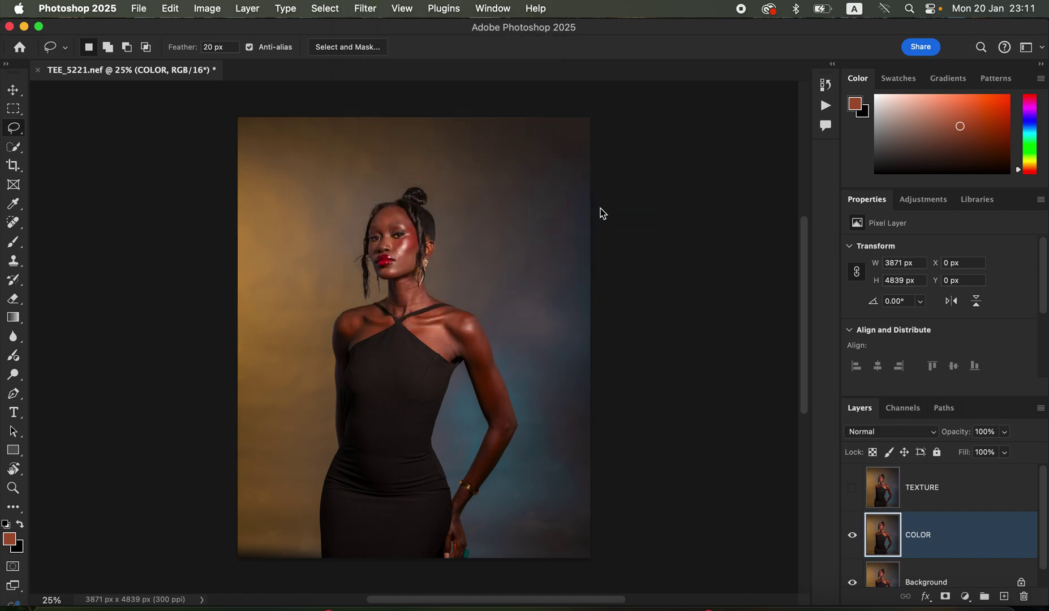
{"action": "left_click_drag", "start_coordinate": [674, 316], "coordinate": [566, 299]}
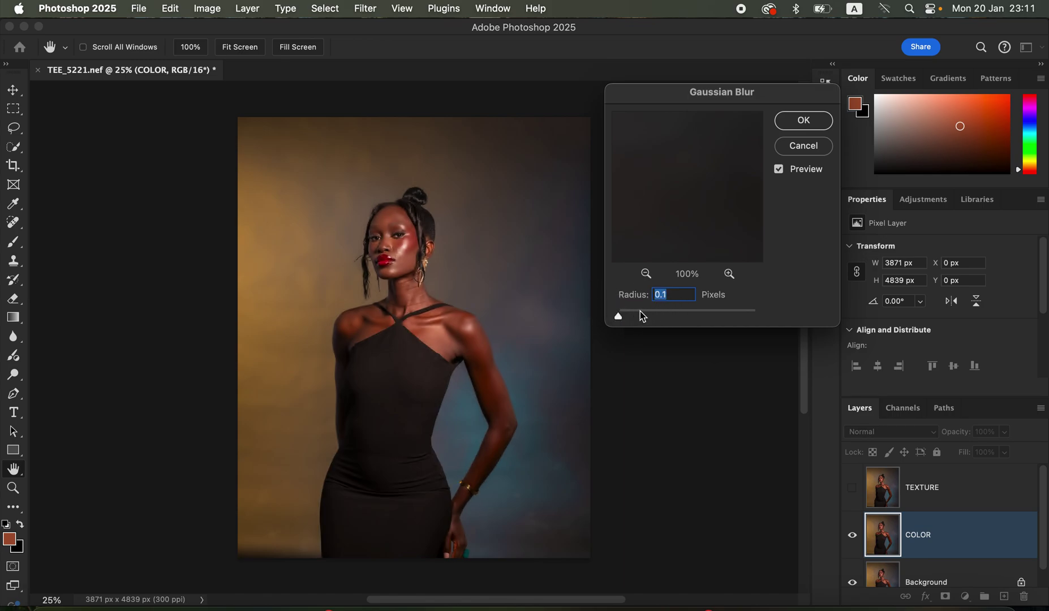
{"action": "left_click", "coordinate": [399, 244]}
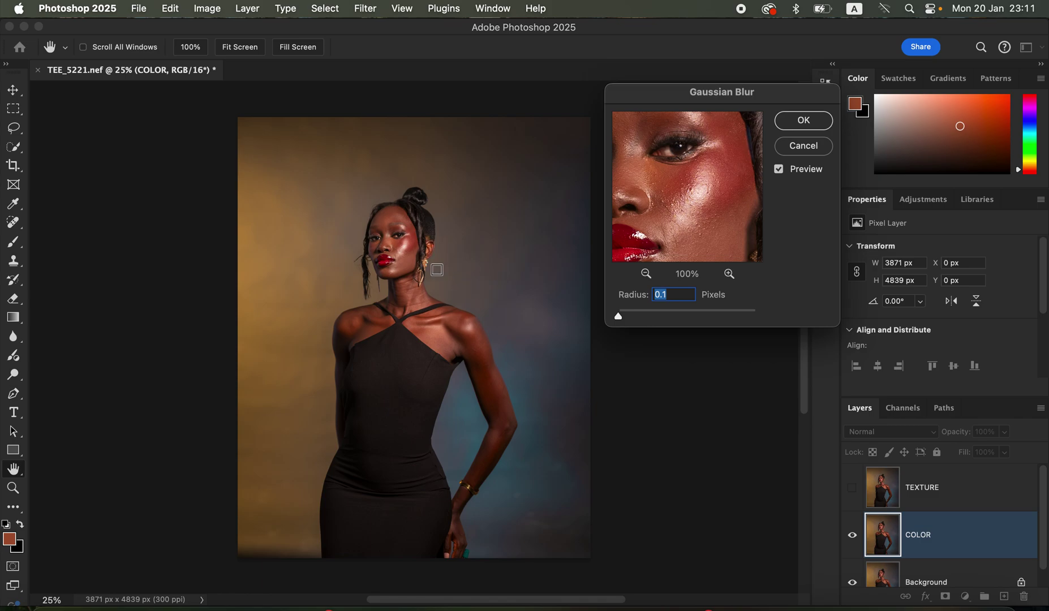
{"action": "left_click", "coordinate": [729, 273]}
{"action": "left_click_drag", "start_coordinate": [712, 217], "coordinate": [714, 180]}
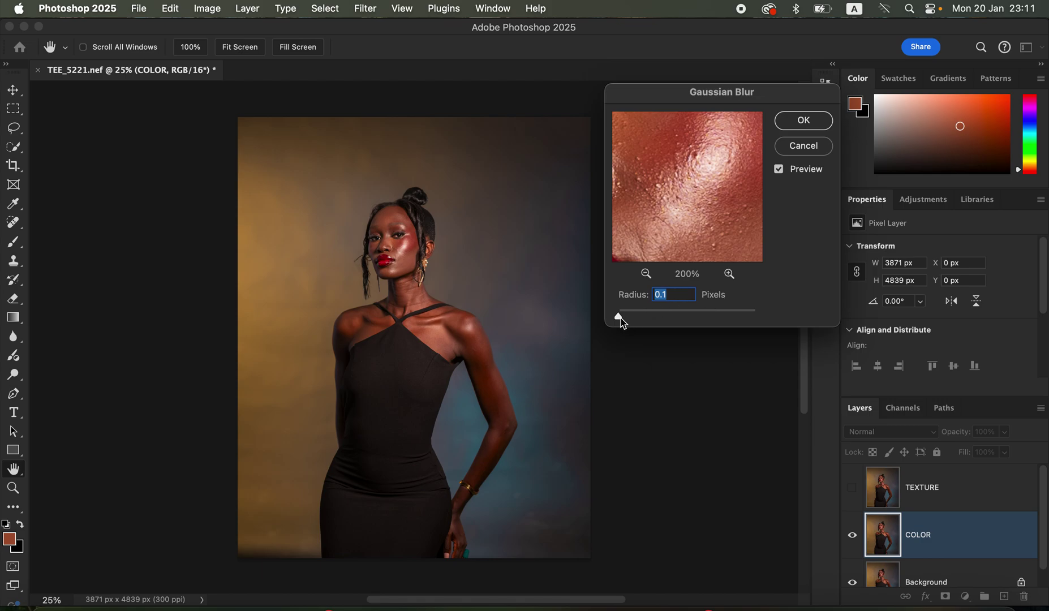
{"action": "left_click_drag", "start_coordinate": [619, 316], "coordinate": [648, 321]}
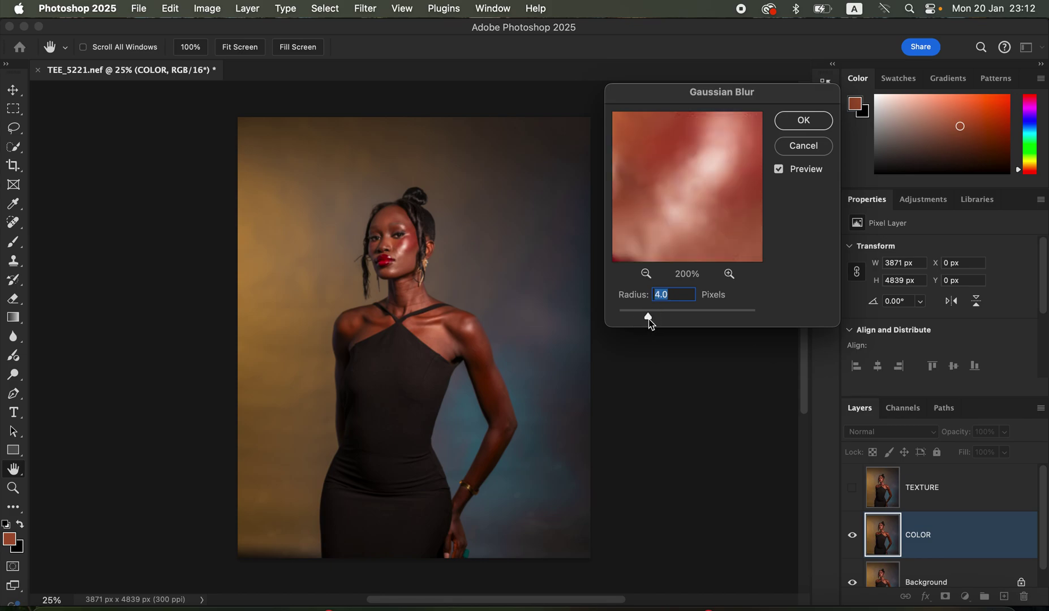
{"action": "left_click_drag", "start_coordinate": [722, 191], "coordinate": [710, 227]}
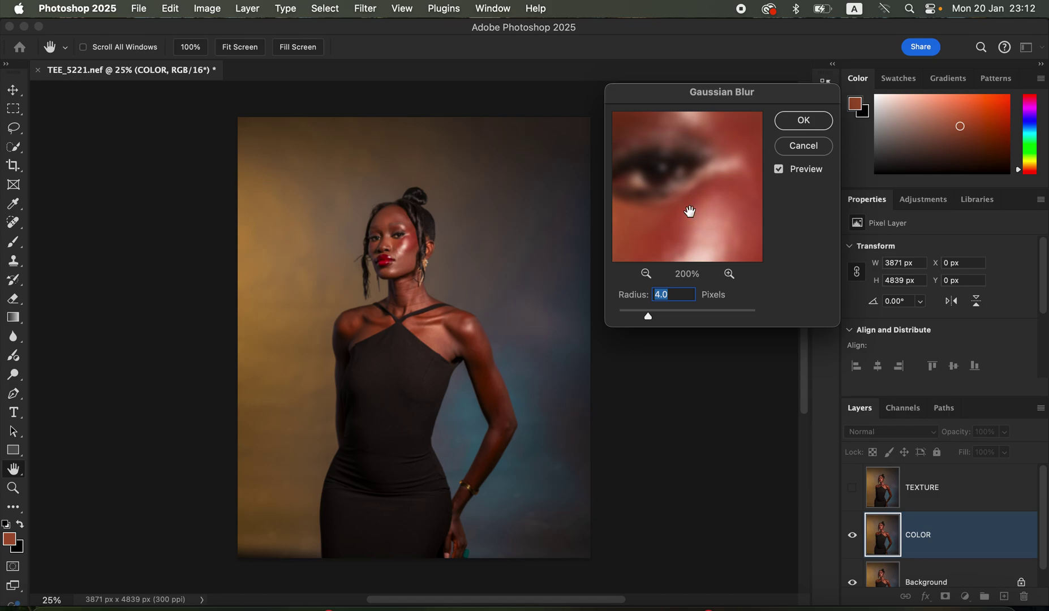
{"action": "left_click_drag", "start_coordinate": [706, 232], "coordinate": [721, 154]}
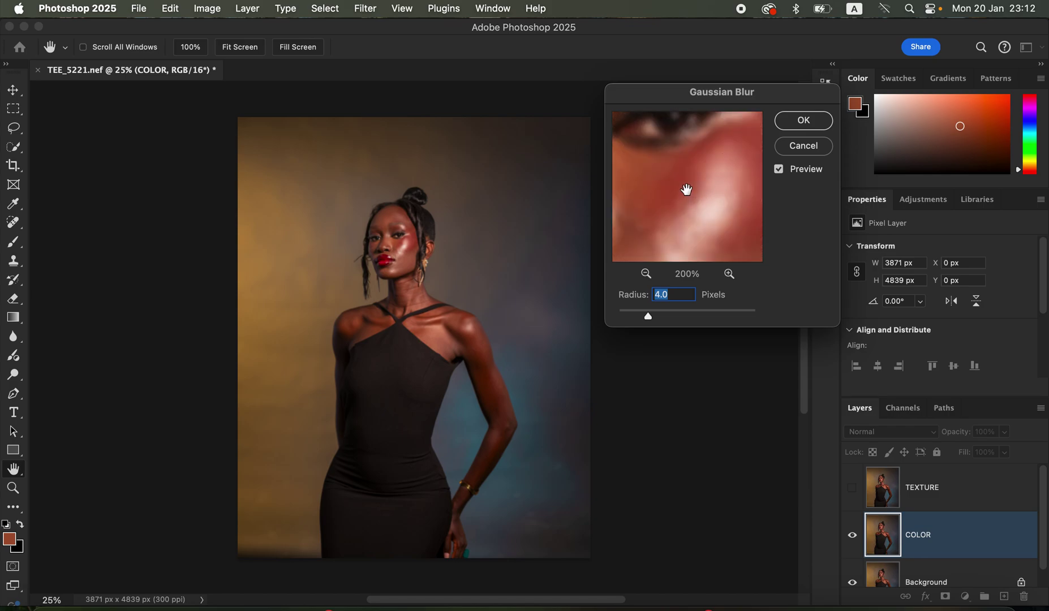
{"action": "left_click", "coordinate": [803, 121]}
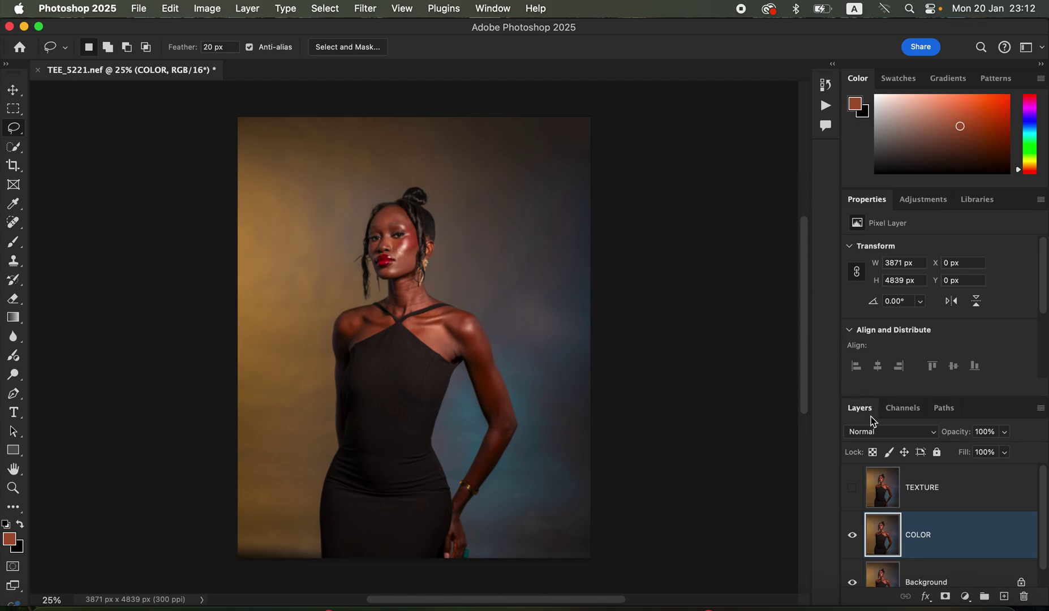
Make the TEXTURE layer visible and active, and start Apply Image with the COLOR layer as source and the RGB channel.
{"action": "left_click", "coordinate": [940, 497]}
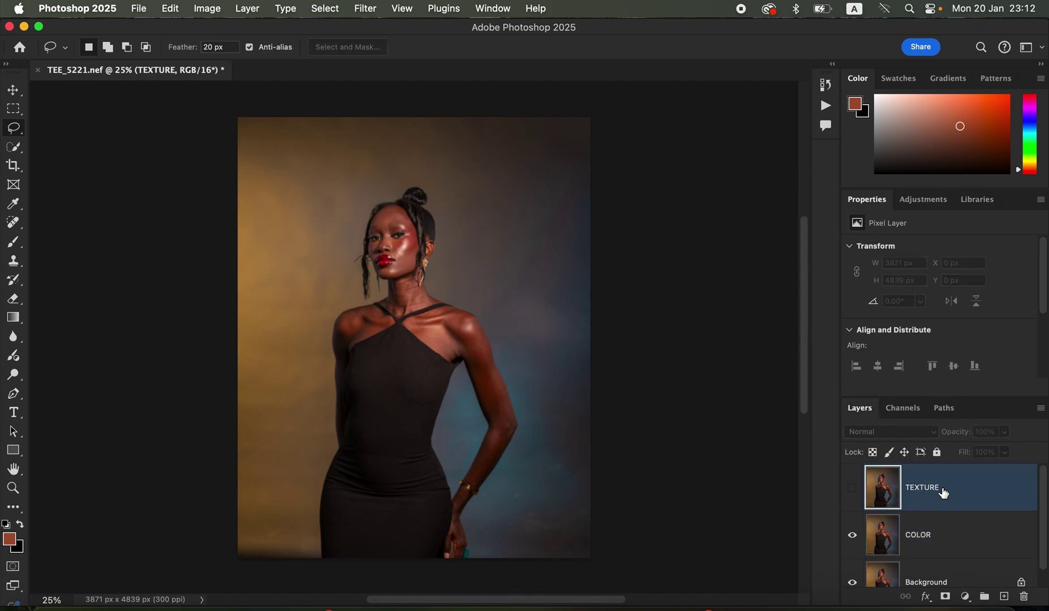
{"action": "left_click", "coordinate": [851, 492]}
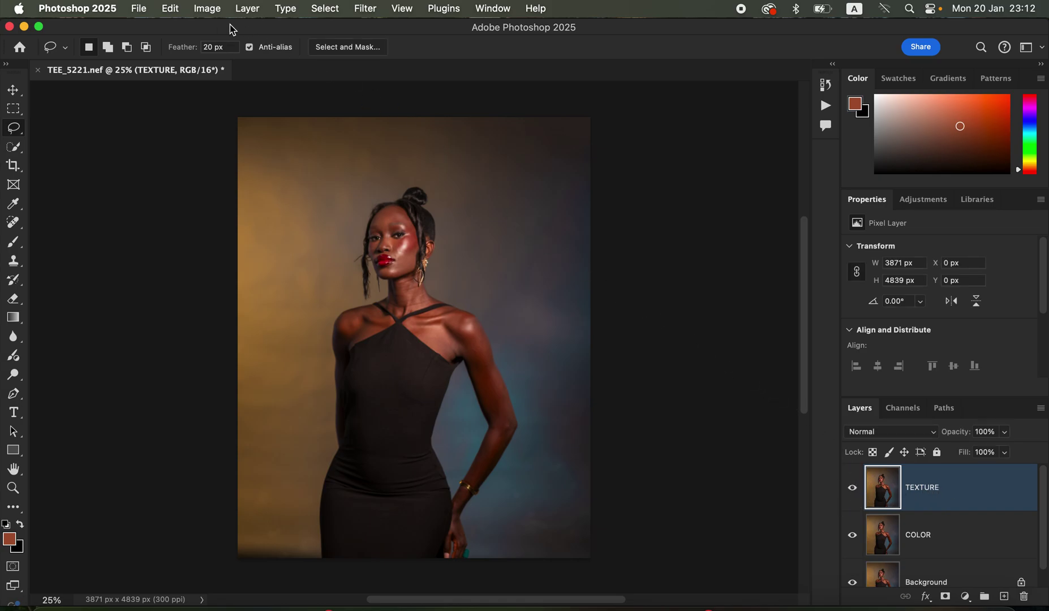
{"action": "left_click", "coordinate": [207, 7]}
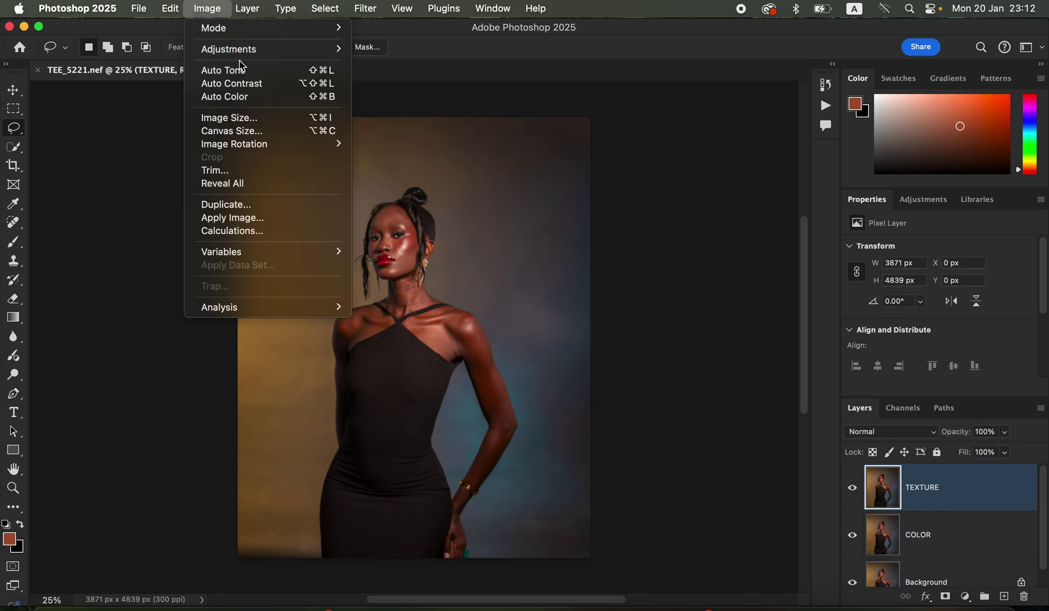
{"action": "left_click", "coordinate": [250, 221]}
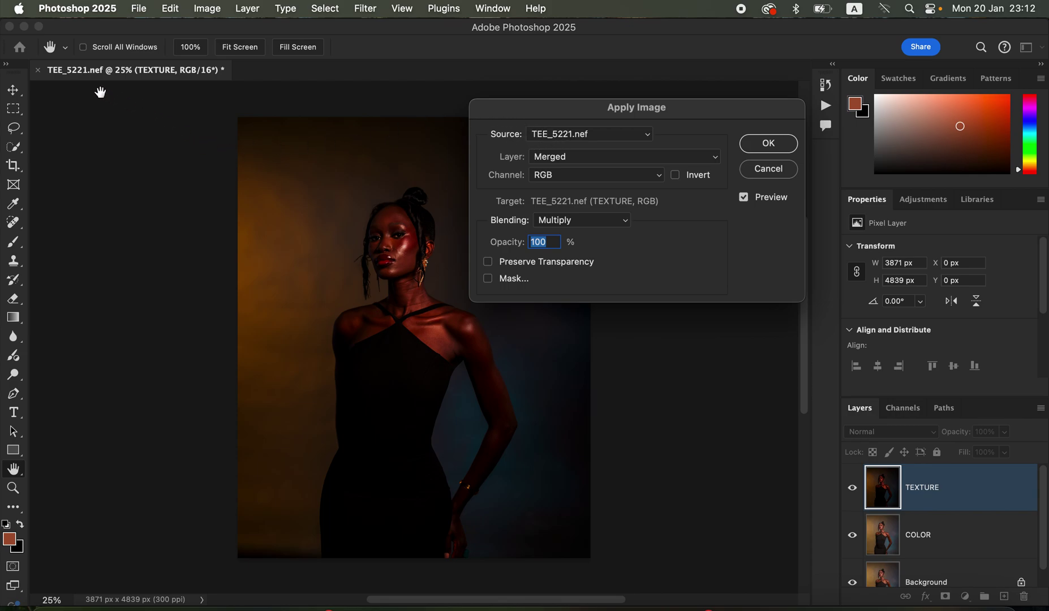
{"action": "left_click", "coordinate": [587, 157]}
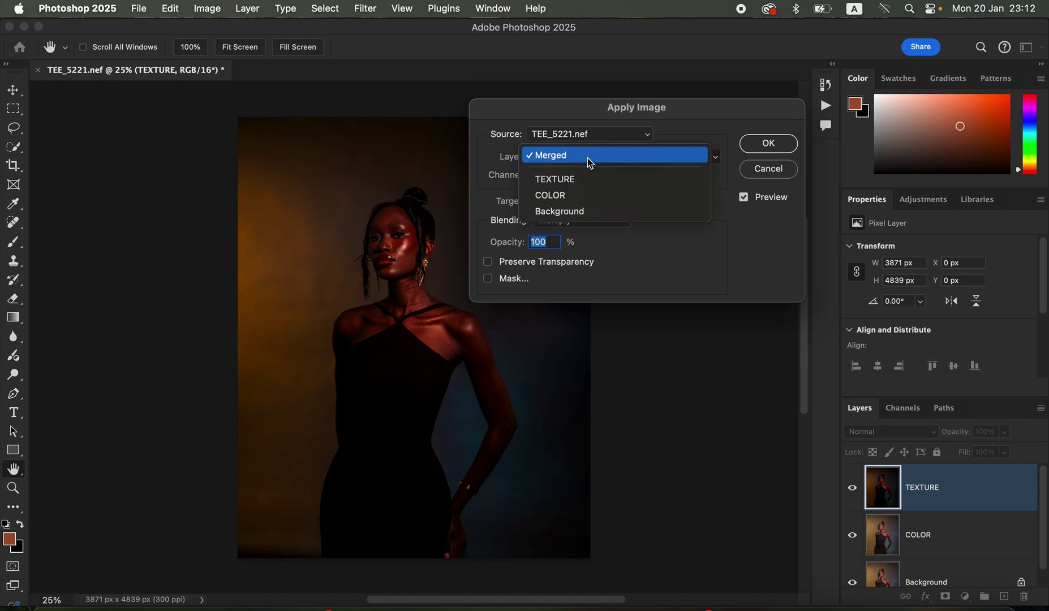
{"action": "left_click", "coordinate": [582, 198]}
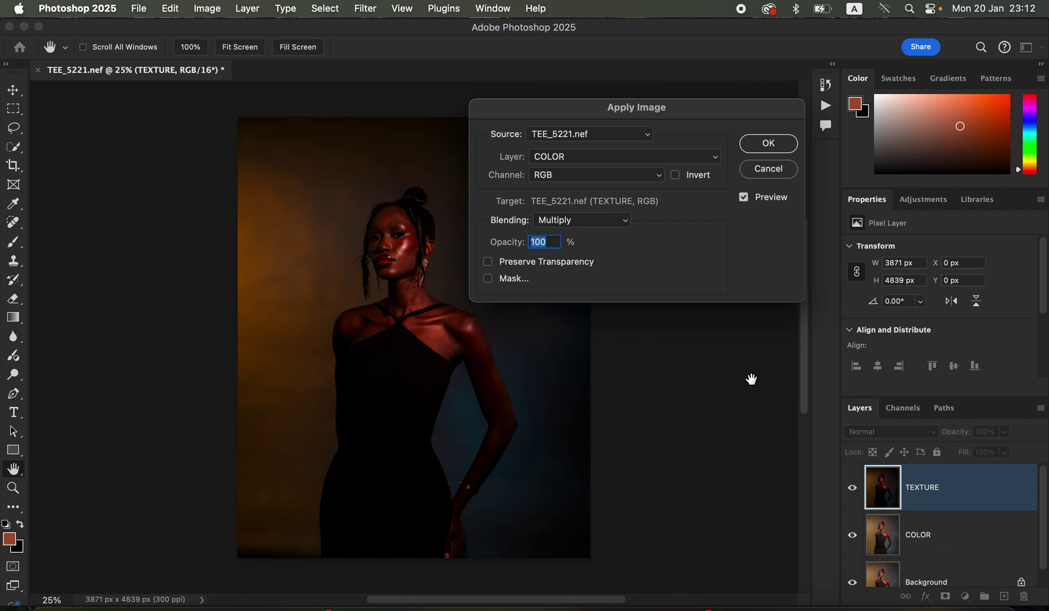
{"action": "left_click", "coordinate": [587, 176]}
{"action": "left_click", "coordinate": [586, 180]}
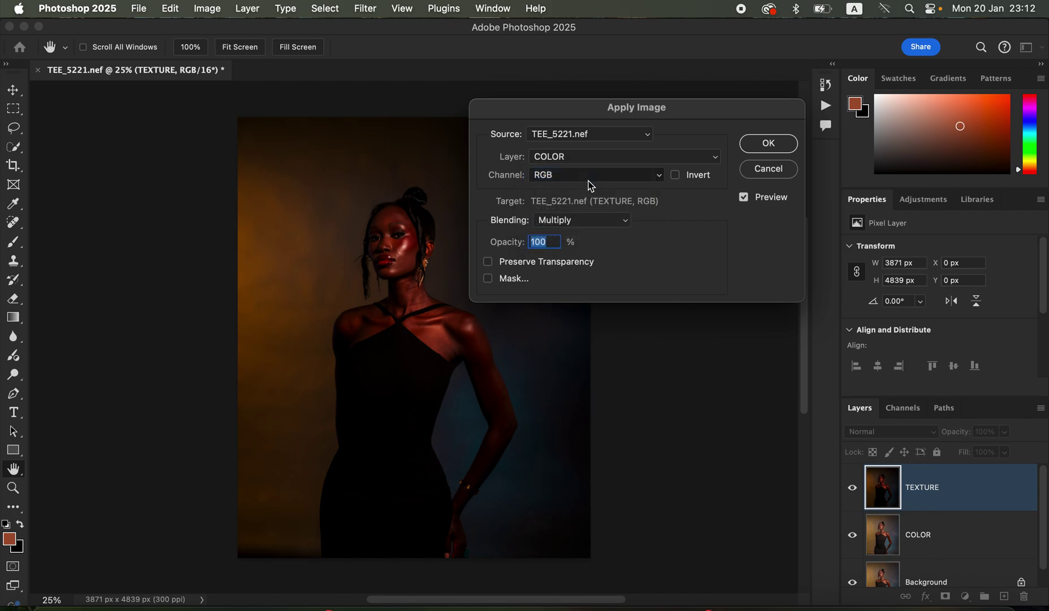
Set the Apply Image blending to Add and invert the COLOR source, keeping the RGB channel.
{"action": "left_click", "coordinate": [572, 224]}
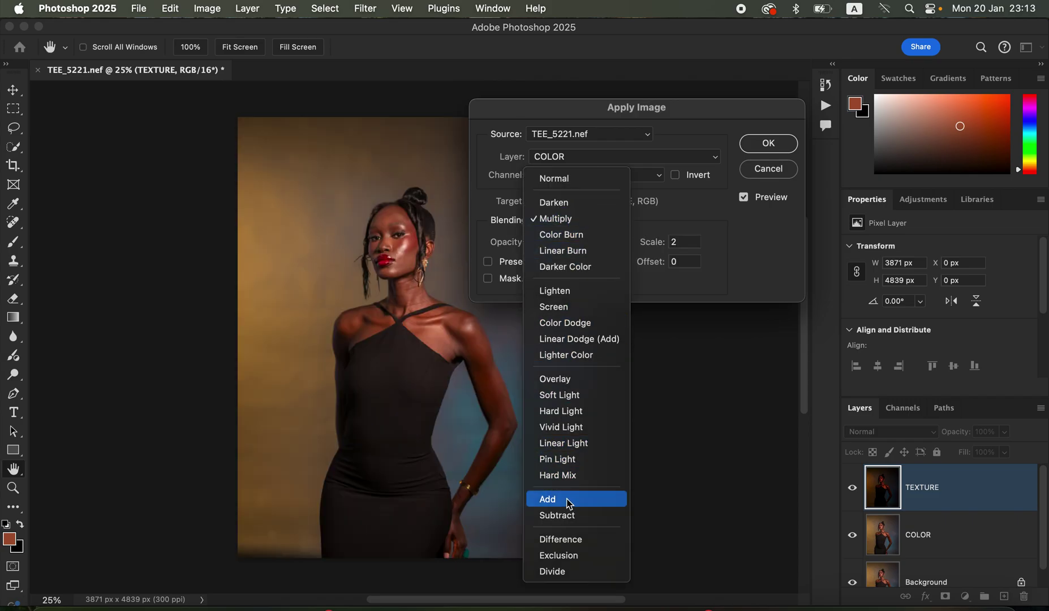
{"action": "left_click", "coordinate": [568, 499]}
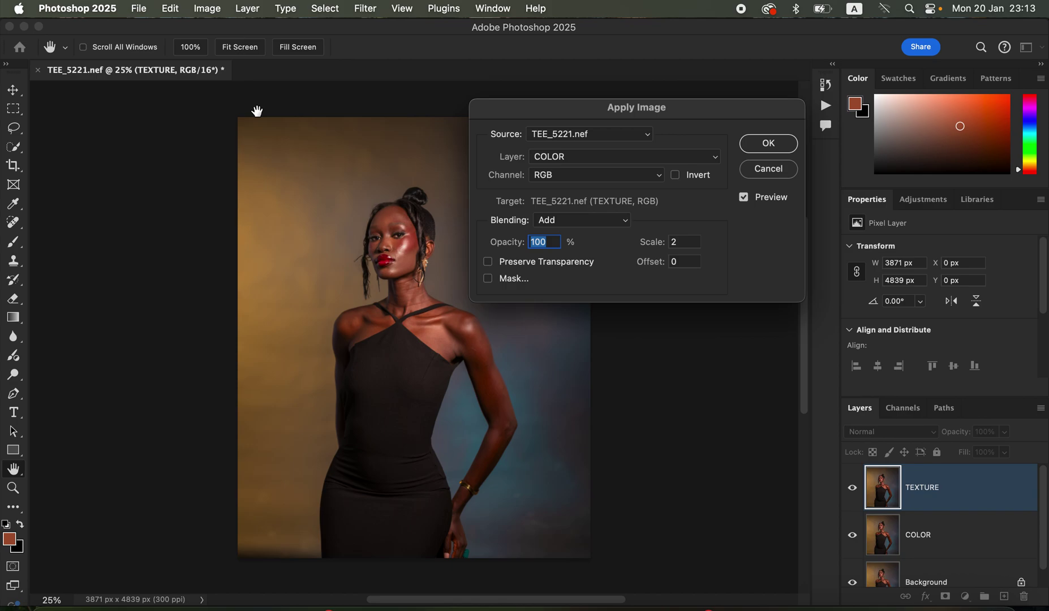
{"action": "left_click", "coordinate": [583, 224]}
{"action": "left_click", "coordinate": [585, 220]}
{"action": "left_click", "coordinate": [680, 176]}
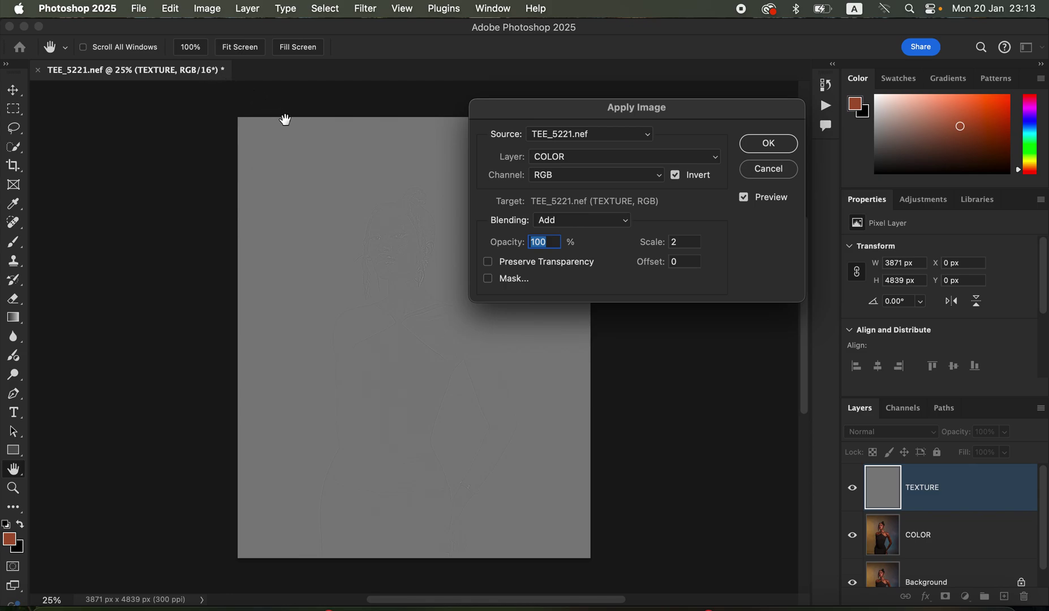
{"action": "left_click", "coordinate": [580, 160]}
{"action": "left_click", "coordinate": [582, 159]}
{"action": "left_click", "coordinate": [578, 179]}
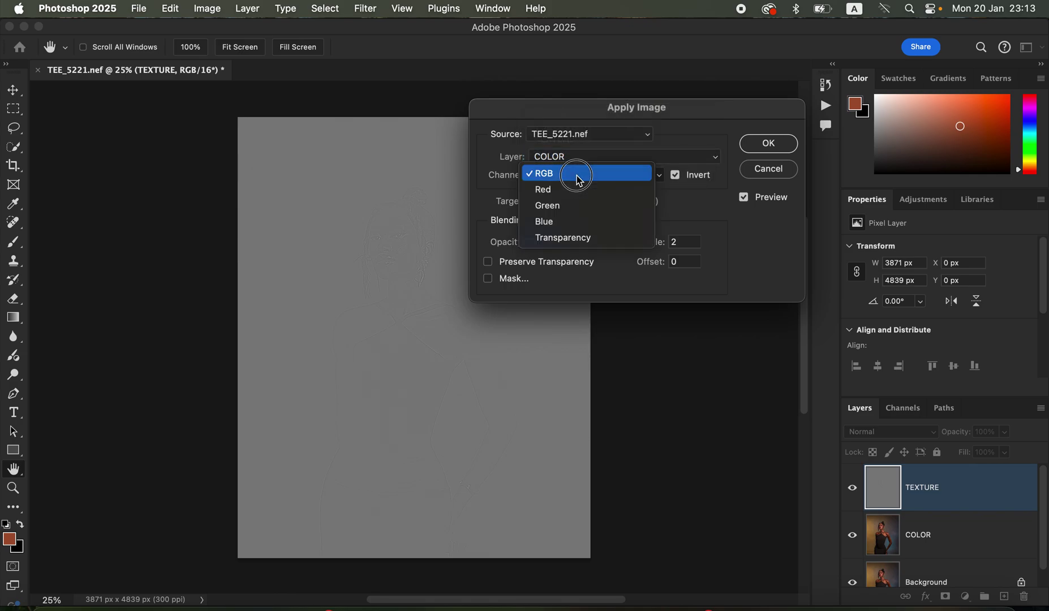
{"action": "left_click", "coordinate": [578, 179]}
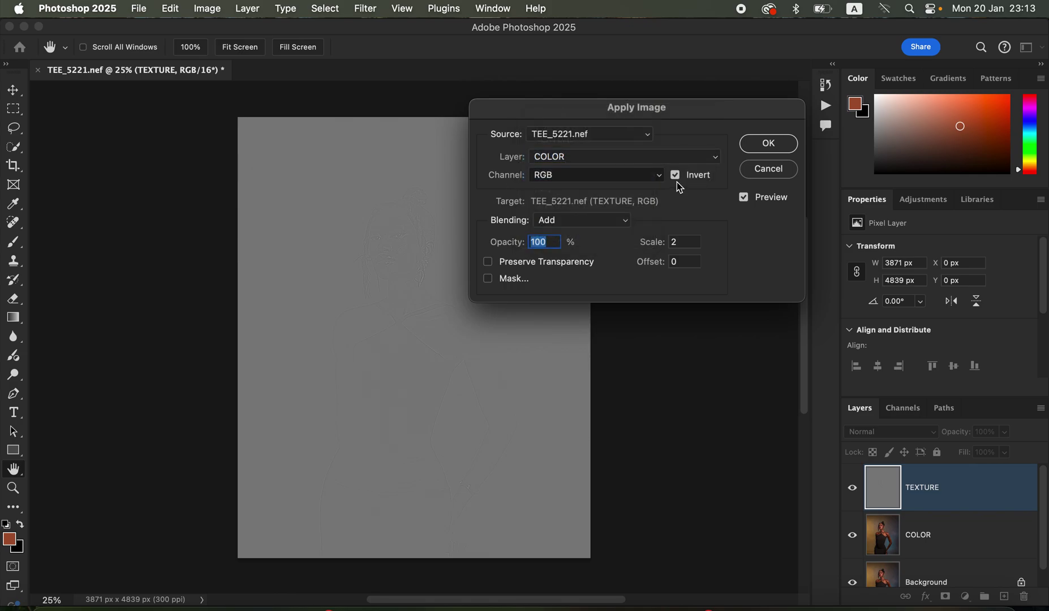
Try the Subtract blending in Apply Image with the source inversion turned off.
{"action": "left_click", "coordinate": [675, 175]}
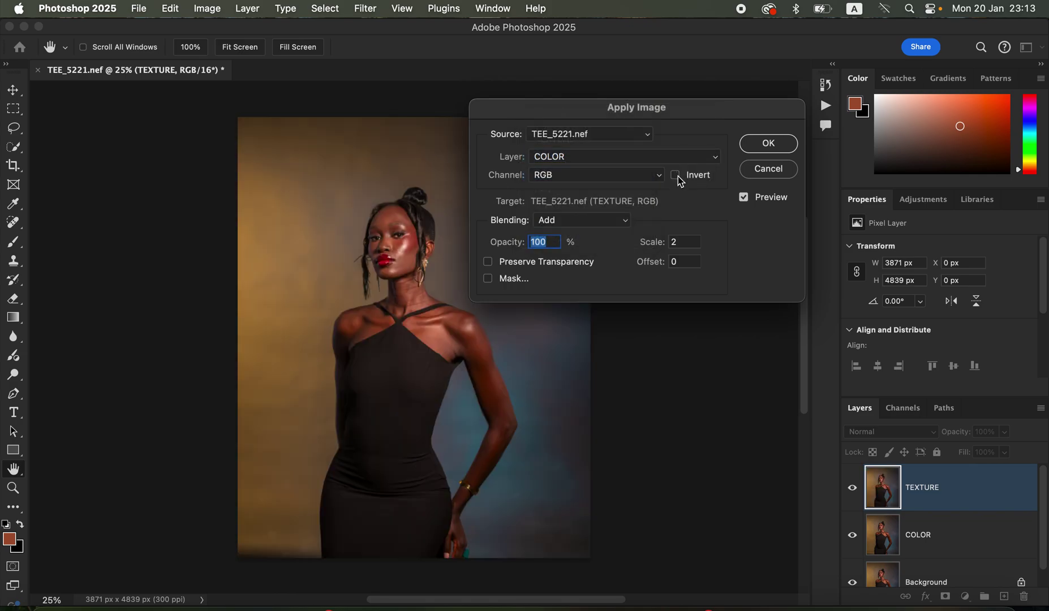
{"action": "left_click", "coordinate": [596, 224]}
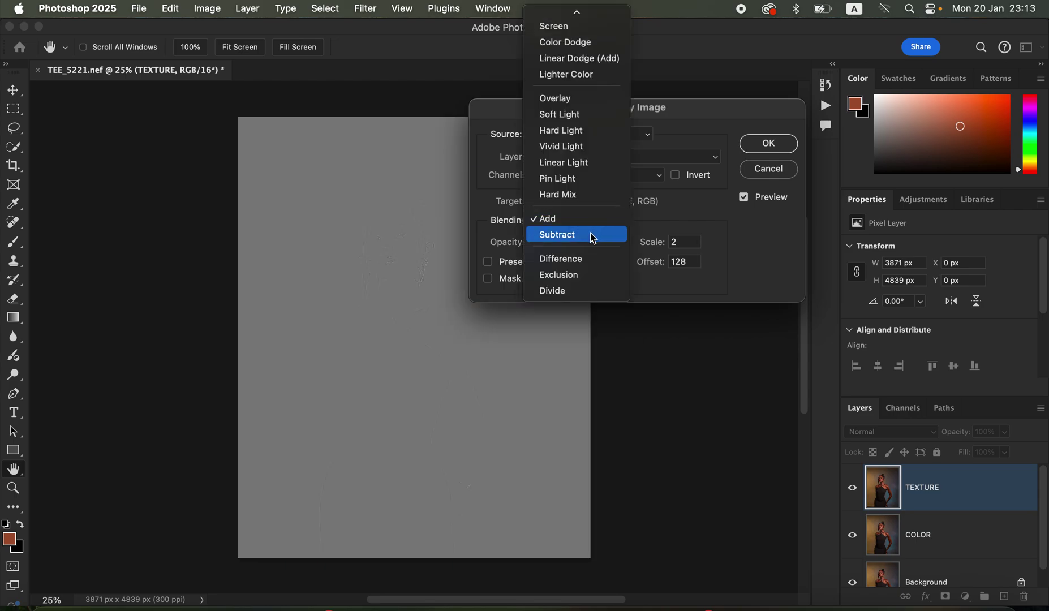
{"action": "left_click", "coordinate": [593, 238]}
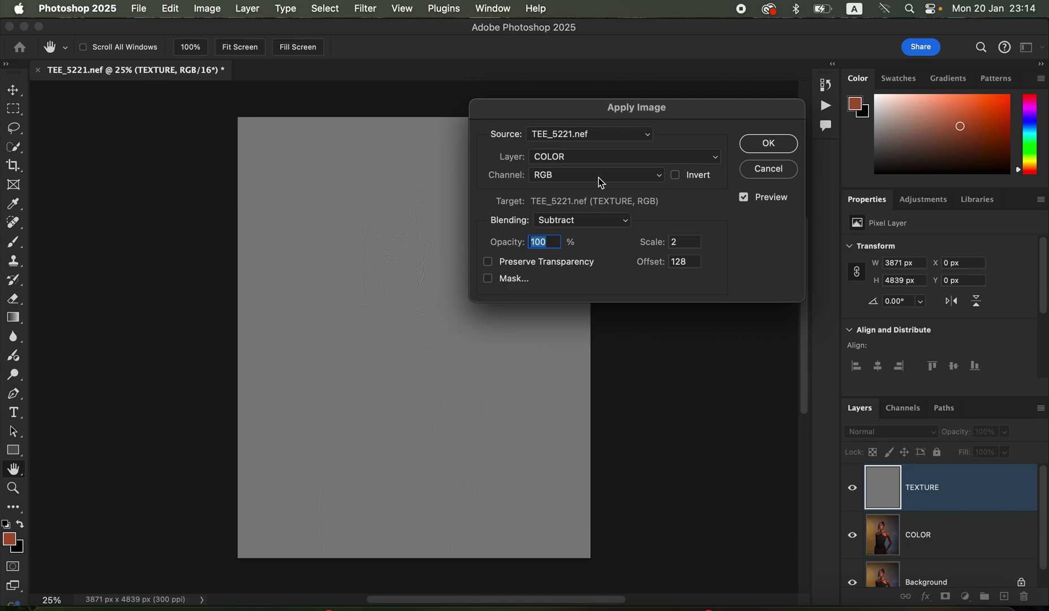
Return the Apply Image blending to Add with the source inverted and apply it to the TEXTURE layer.
{"action": "left_click", "coordinate": [583, 218]}
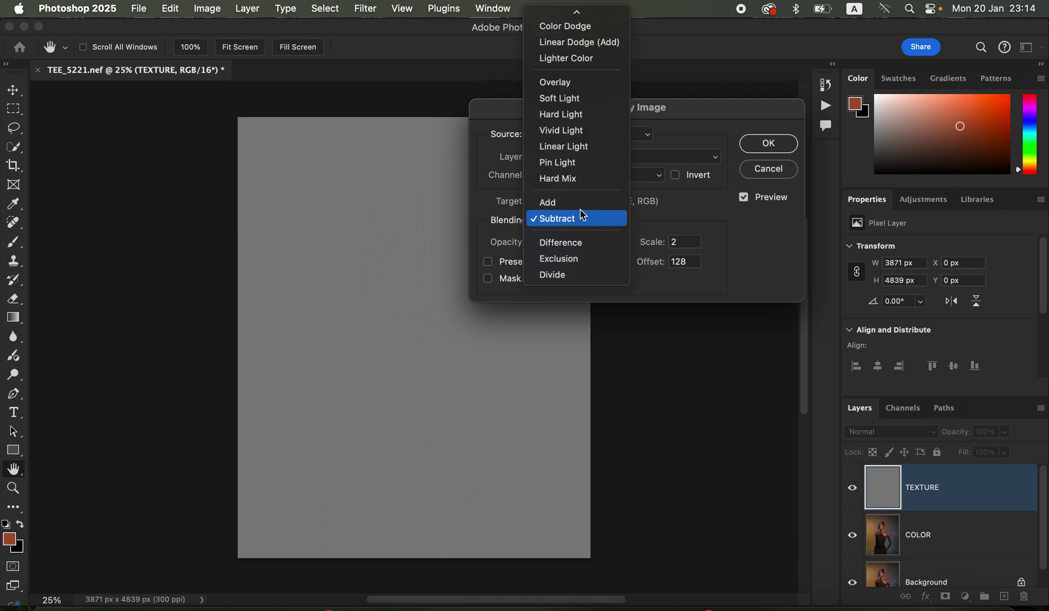
{"action": "left_click", "coordinate": [584, 203]}
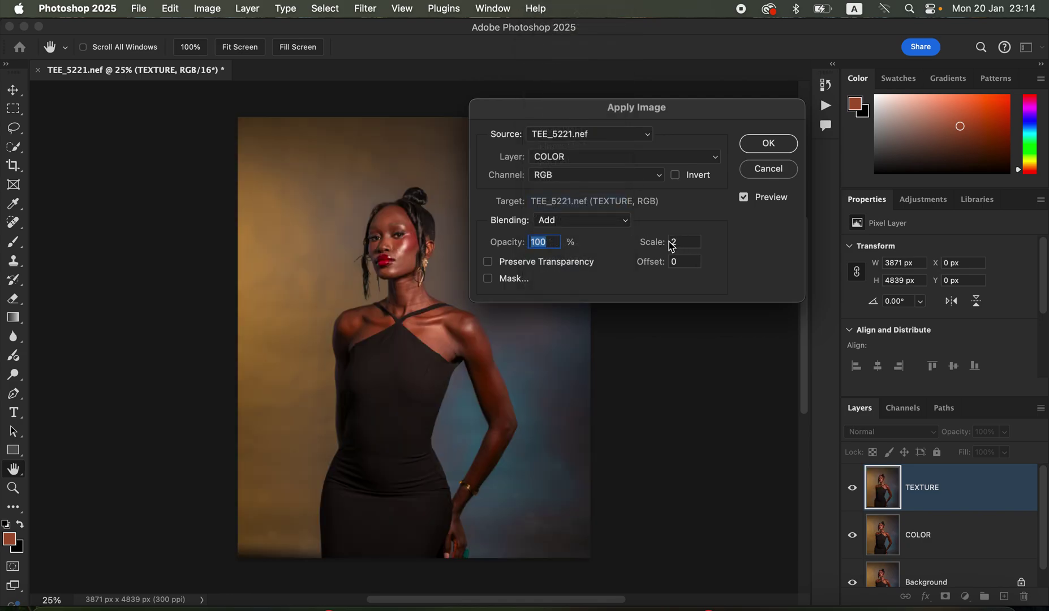
{"action": "left_click", "coordinate": [675, 176]}
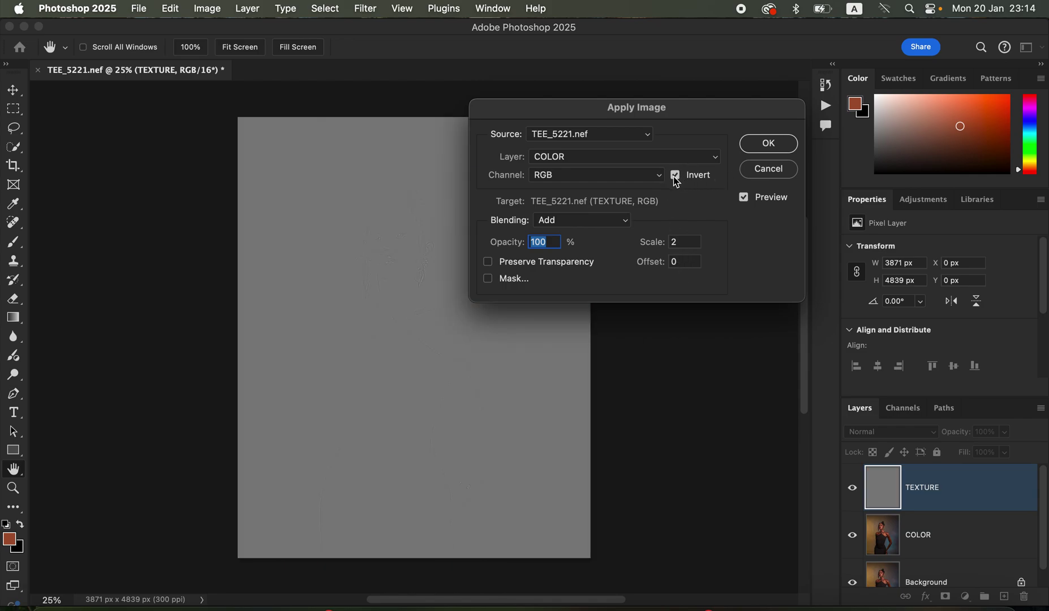
{"action": "left_click", "coordinate": [770, 144]}
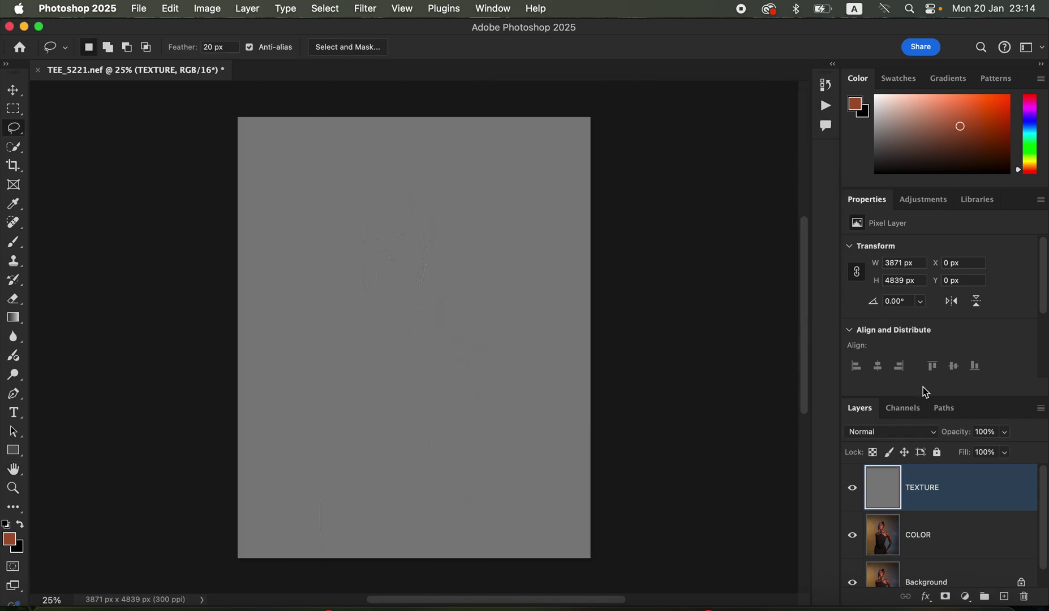
Set the TEXTURE layer's blend mode to Linear Light.
{"action": "left_click", "coordinate": [885, 438]}
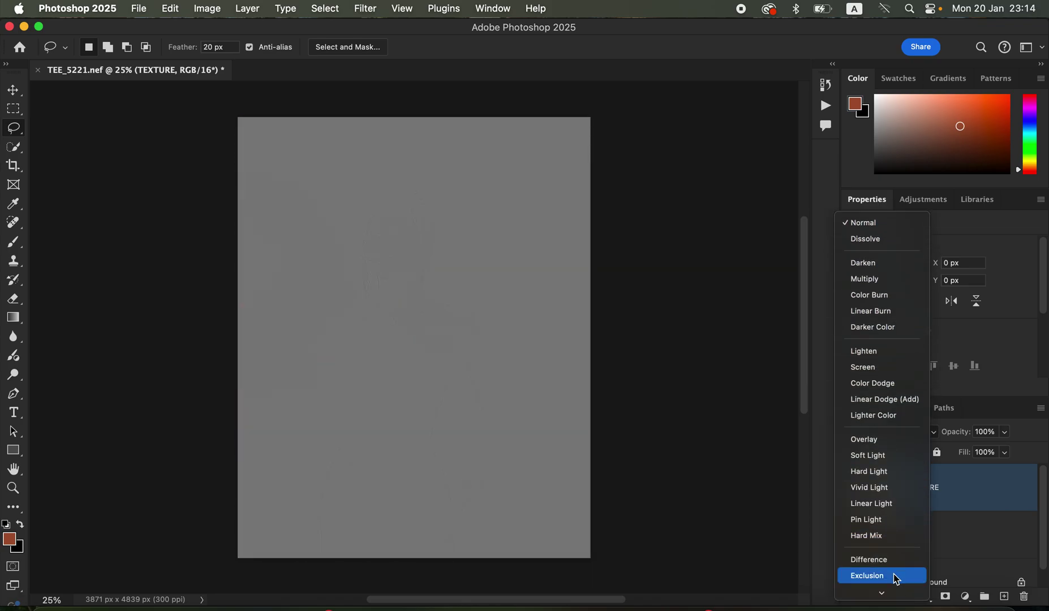
{"action": "left_click", "coordinate": [892, 504]}
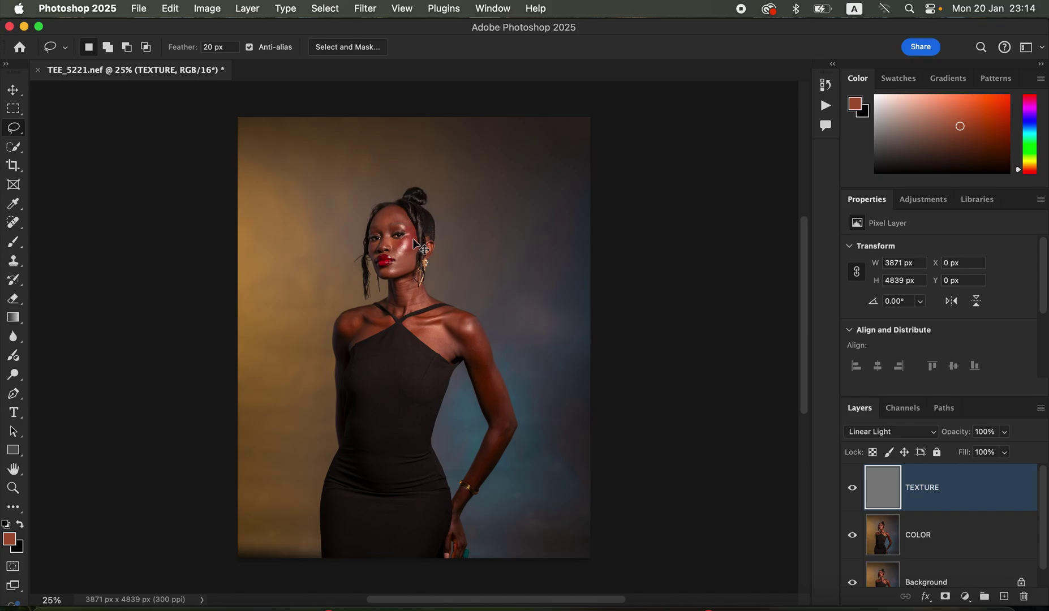
{"action": "key", "text": "super+equal"}
{"action": "key", "text": "super+equal"}
{"action": "key", "text": "super+equal"}
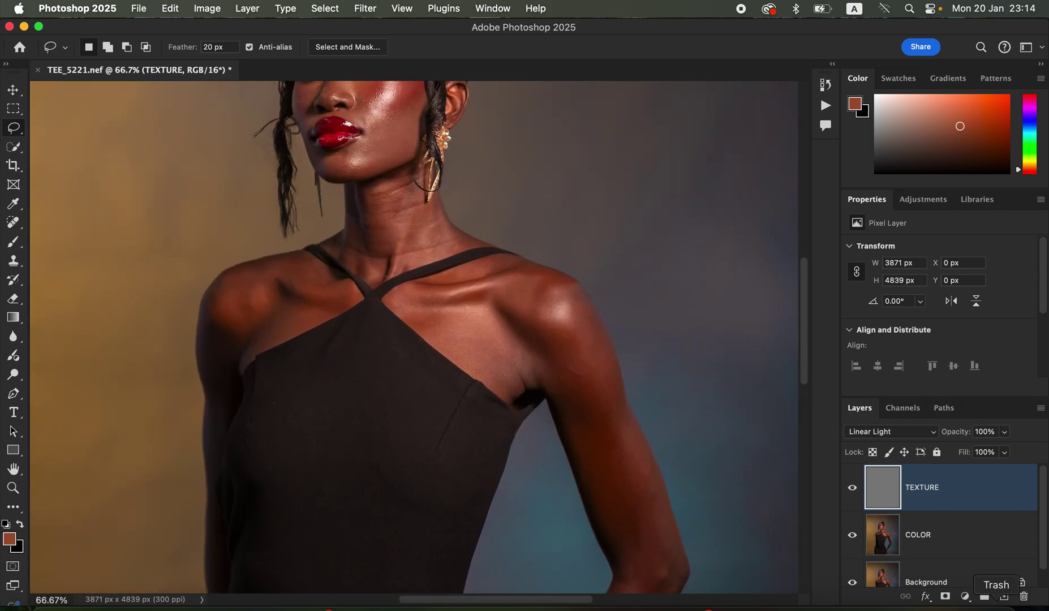
Group the TEXTURE and COLOR layers together.
{"action": "left_click", "coordinate": [992, 545], "text": "shift"}
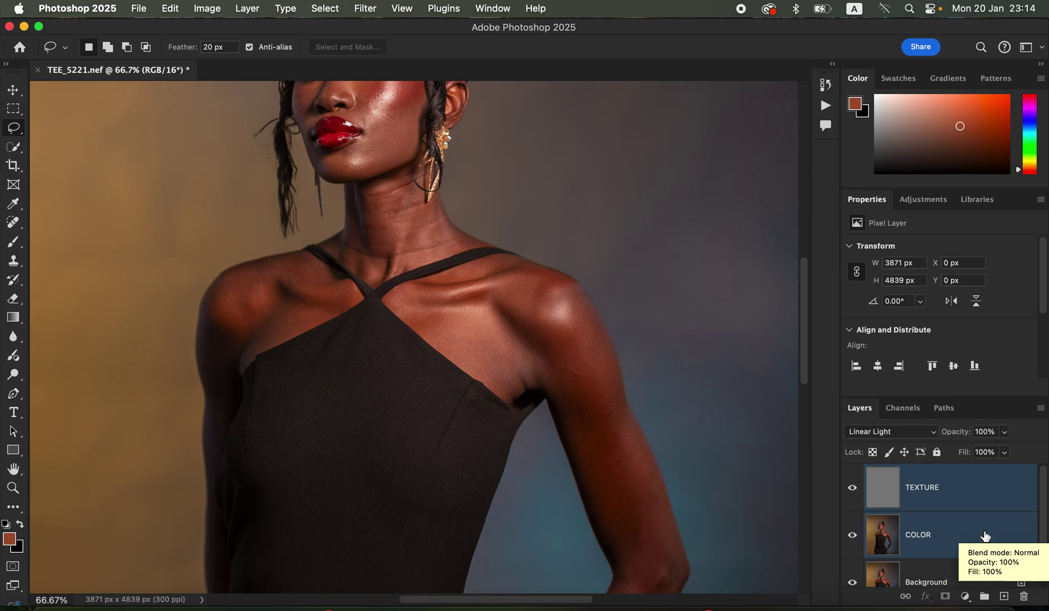
{"action": "key", "text": "super+g"}
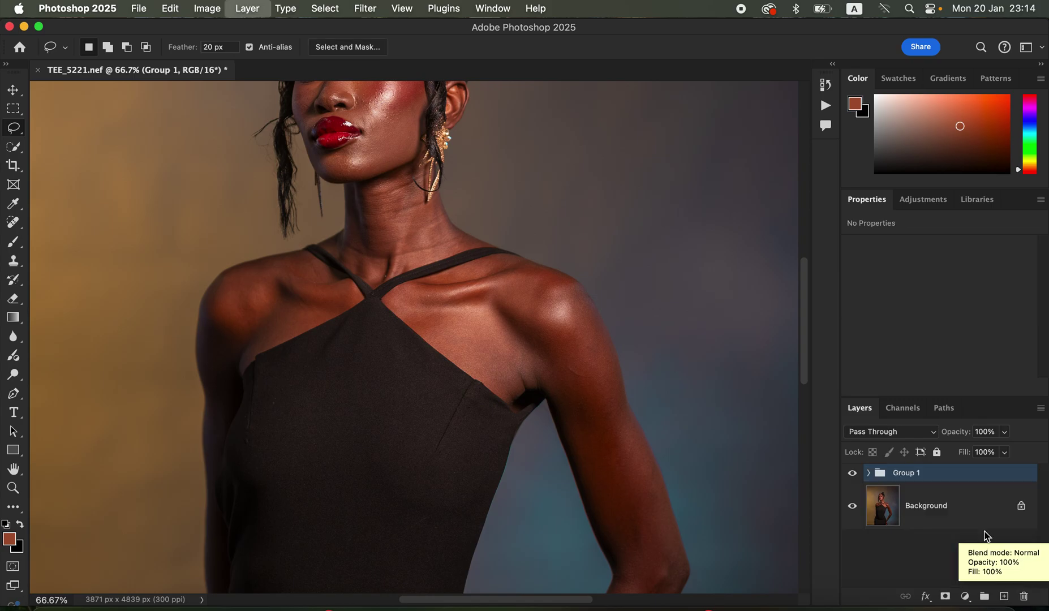
{"action": "key", "text": "super+minus"}
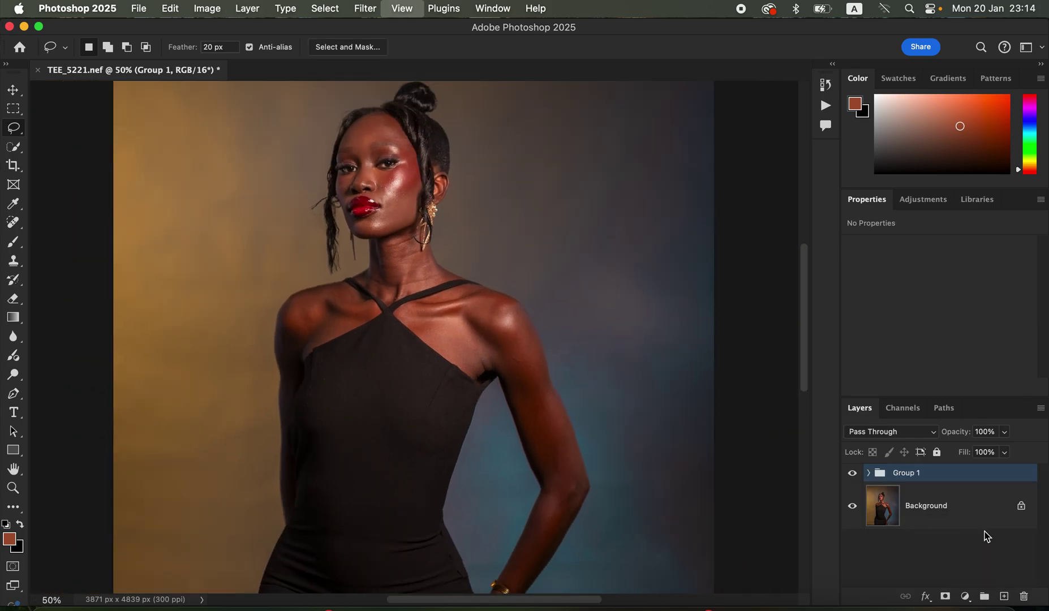
Expand Group 1, hide the TEXTURE layer and select the COLOR layer.
{"action": "key", "text": "super+minus"}
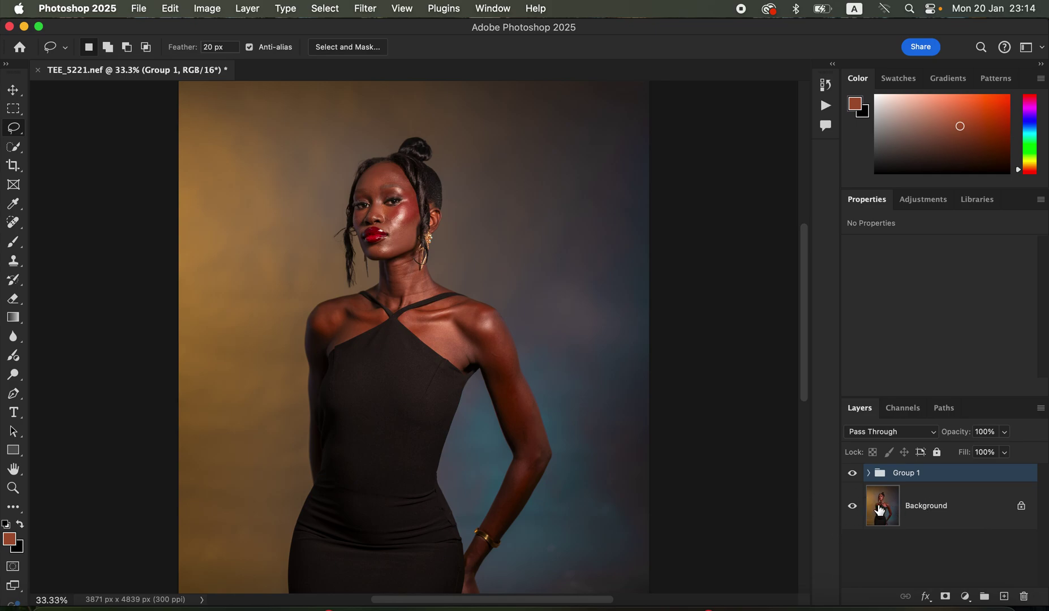
{"action": "left_click", "coordinate": [868, 476]}
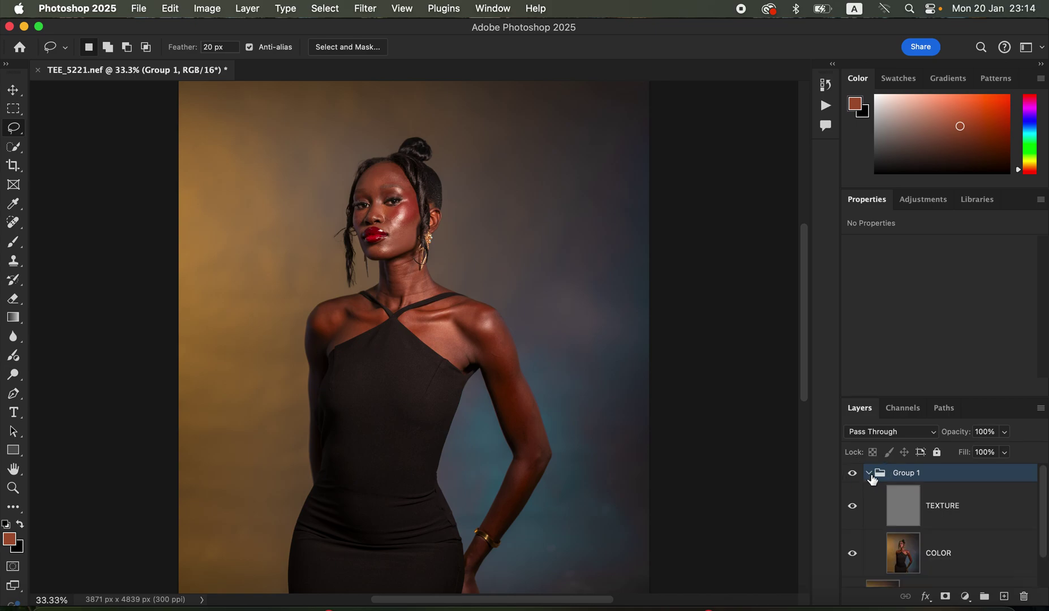
{"action": "left_click_drag", "start_coordinate": [1041, 526], "coordinate": [1045, 542]}
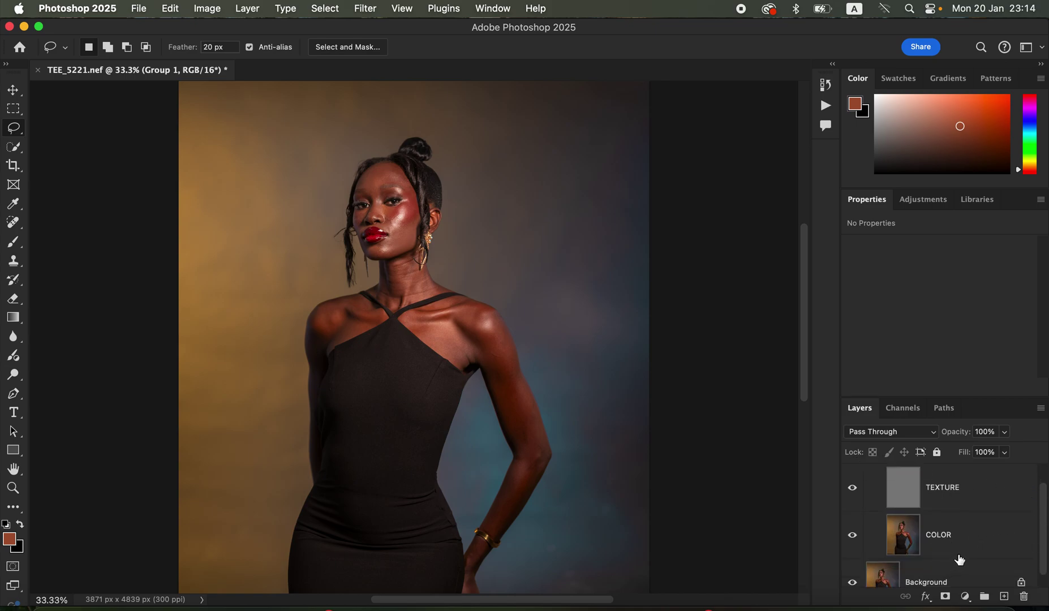
{"action": "left_click", "coordinate": [852, 490]}
{"action": "left_click", "coordinate": [969, 549]}
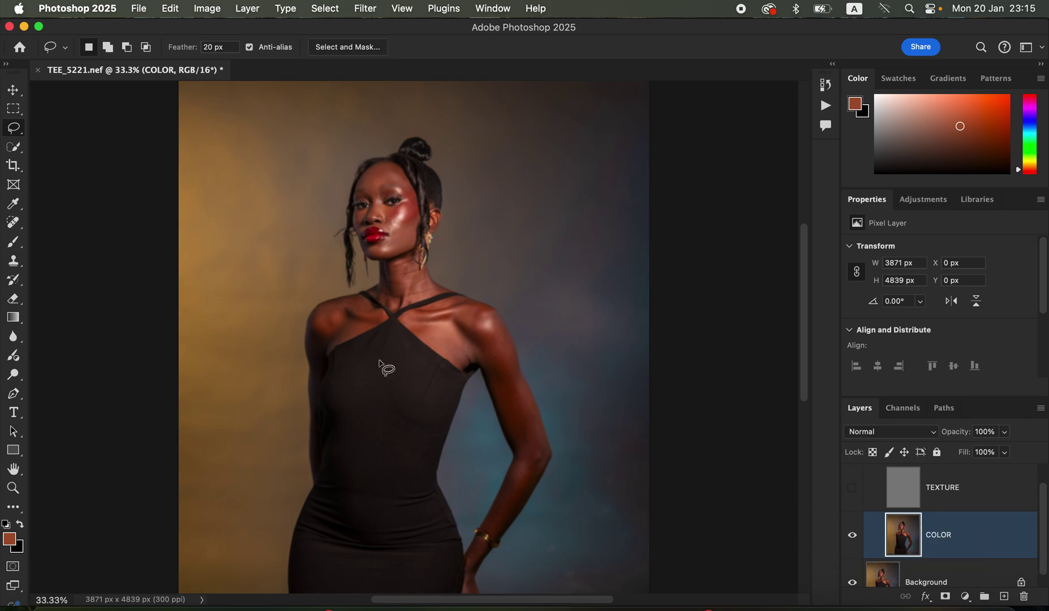
Set up the Mixer Brush with a cleaned Soft Round tip at 80 px and 0% hardness.
{"action": "left_click", "coordinate": [12, 247]}
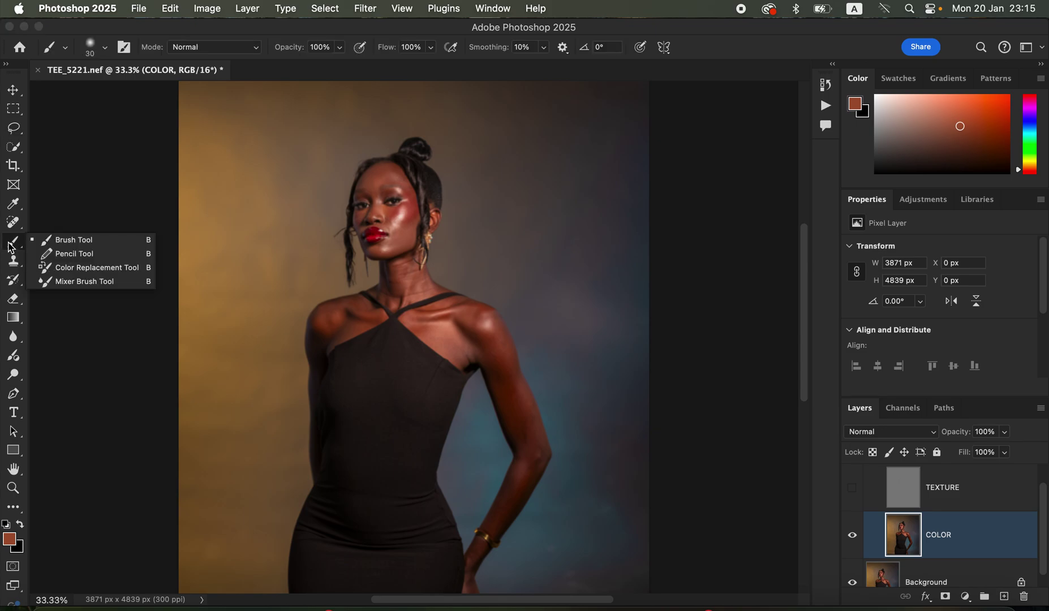
{"action": "left_click", "coordinate": [86, 282]}
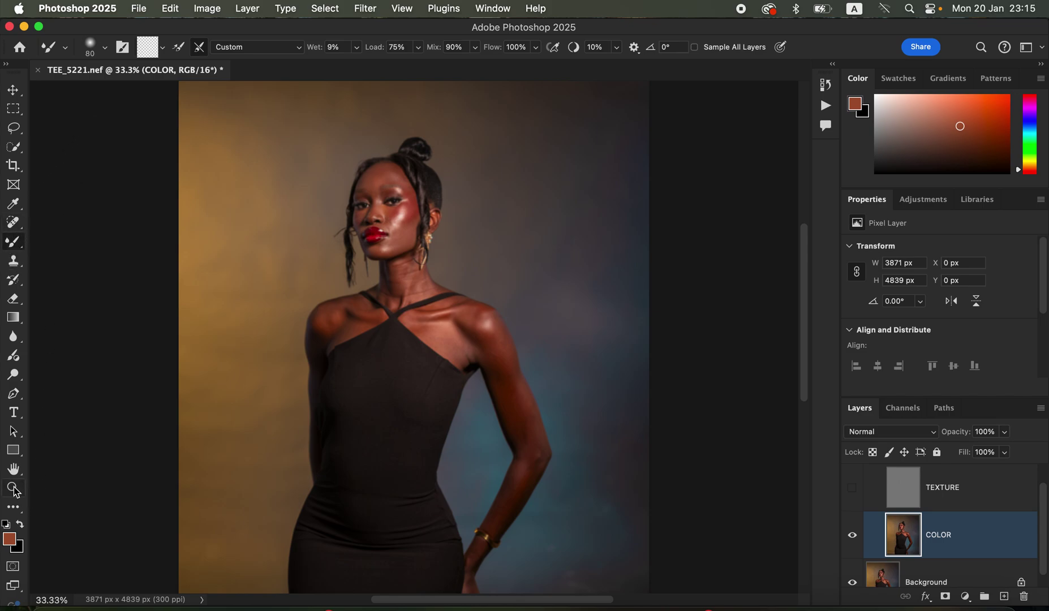
{"action": "left_click", "coordinate": [18, 513]}
{"action": "left_click", "coordinate": [103, 50]}
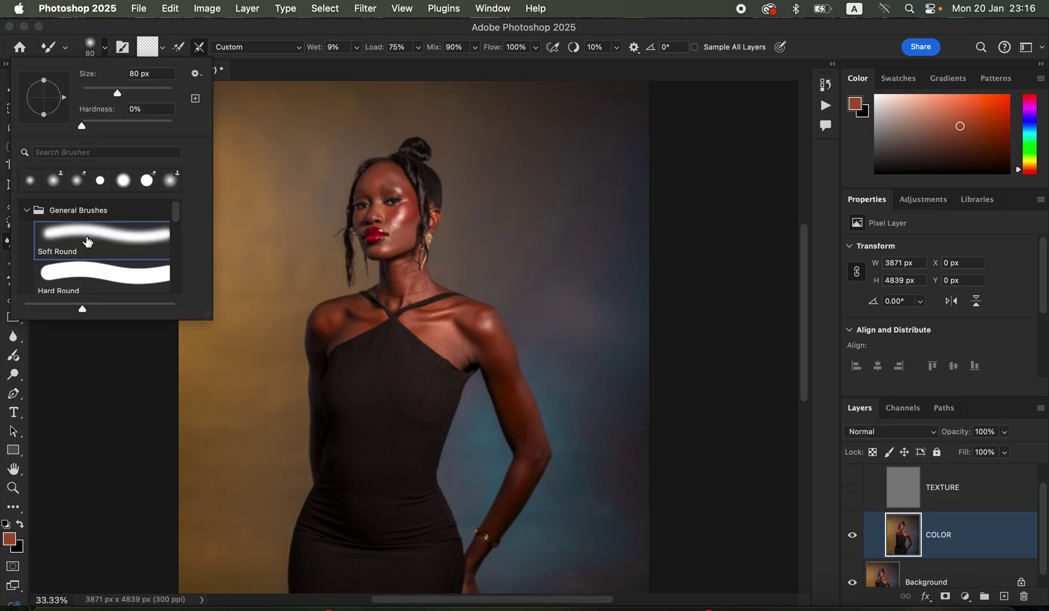
{"action": "left_click", "coordinate": [107, 51]}
{"action": "left_click", "coordinate": [164, 52]}
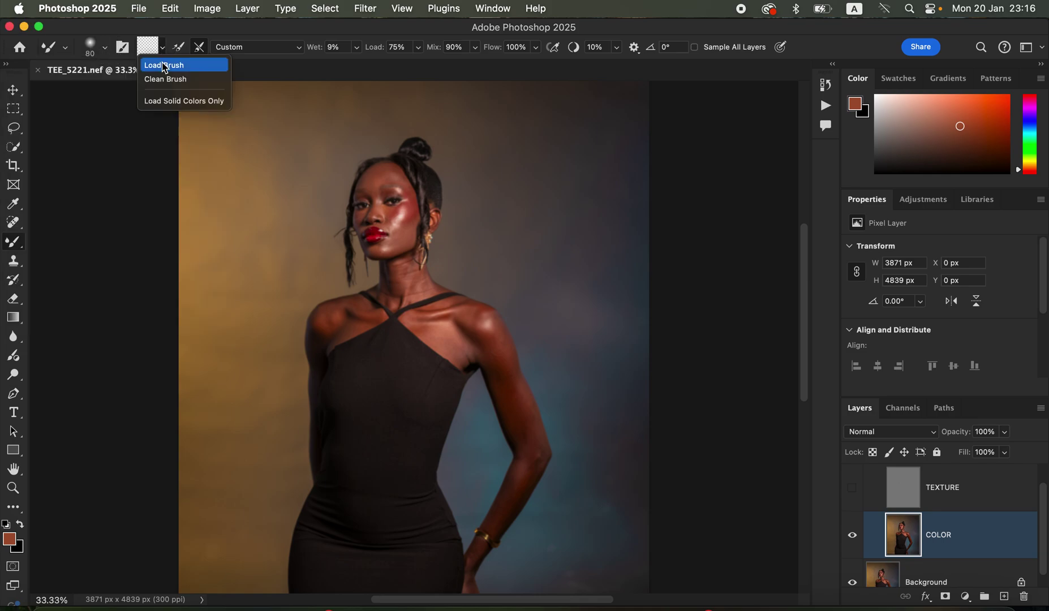
{"action": "left_click", "coordinate": [164, 80]}
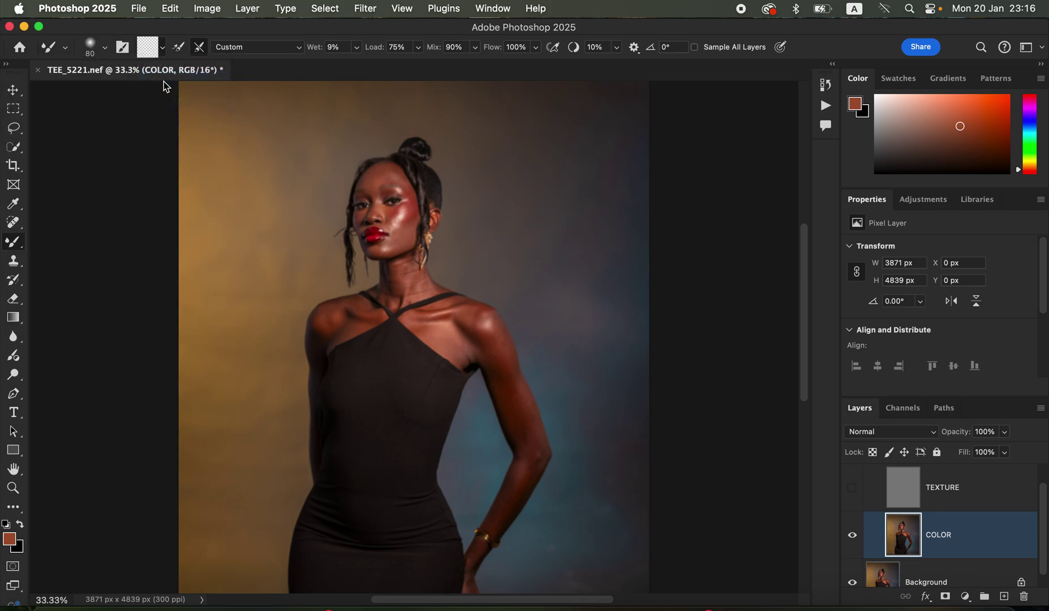
{"action": "left_click", "coordinate": [197, 48]}
Enlarge the Mixer Brush to 90 px and blend the uneven tones across the forehead on the COLOR layer.
{"action": "key", "text": "super+plus"}
{"action": "left_click_drag", "start_coordinate": [499, 358], "coordinate": [557, 431]}
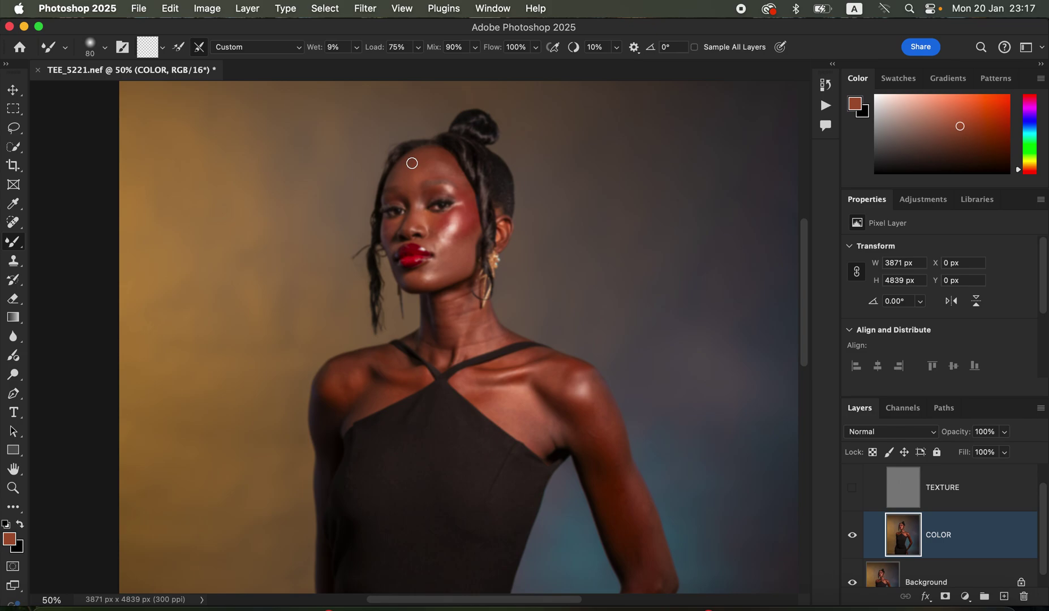
{"action": "key", "text": "bracketright"}
{"action": "key", "text": "bracketright"}
{"action": "key", "text": "bracketright"}
{"action": "mouse_move", "coordinate": [408, 170]}
{"action": "left_mouse_down"}
{"action": "mouse_move", "coordinate": [433, 155]}
{"action": "mouse_move", "coordinate": [402, 177]}
{"action": "mouse_move", "coordinate": [415, 162]}
{"action": "mouse_move", "coordinate": [440, 162]}
{"action": "mouse_move", "coordinate": [419, 160]}
{"action": "mouse_move", "coordinate": [415, 180]}
{"action": "mouse_move", "coordinate": [411, 165]}
{"action": "mouse_move", "coordinate": [398, 177]}
{"action": "mouse_move", "coordinate": [422, 158]}
{"action": "mouse_move", "coordinate": [434, 177]}
{"action": "left_mouse_up"}
{"action": "mouse_move", "coordinate": [440, 167]}
{"action": "left_mouse_down"}
{"action": "mouse_move", "coordinate": [454, 170]}
{"action": "mouse_move", "coordinate": [427, 168]}
{"action": "left_mouse_up"}
{"action": "mouse_move", "coordinate": [468, 213]}
{"action": "left_mouse_down"}
{"action": "mouse_move", "coordinate": [453, 236]}
{"action": "mouse_move", "coordinate": [463, 225]}
{"action": "mouse_move", "coordinate": [462, 257]}
{"action": "mouse_move", "coordinate": [474, 243]}
{"action": "mouse_move", "coordinate": [441, 252]}
{"action": "mouse_move", "coordinate": [464, 246]}
{"action": "mouse_move", "coordinate": [428, 265]}
{"action": "mouse_move", "coordinate": [435, 274]}
{"action": "mouse_move", "coordinate": [423, 280]}
{"action": "mouse_move", "coordinate": [472, 247]}
{"action": "mouse_move", "coordinate": [463, 249]}
{"action": "mouse_move", "coordinate": [456, 218]}
{"action": "mouse_move", "coordinate": [445, 236]}
{"action": "mouse_move", "coordinate": [467, 224]}
{"action": "mouse_move", "coordinate": [454, 241]}
{"action": "mouse_move", "coordinate": [433, 249]}
{"action": "mouse_move", "coordinate": [460, 237]}
{"action": "mouse_move", "coordinate": [436, 226]}
{"action": "mouse_move", "coordinate": [469, 197]}
{"action": "mouse_move", "coordinate": [453, 181]}
{"action": "left_mouse_up"}
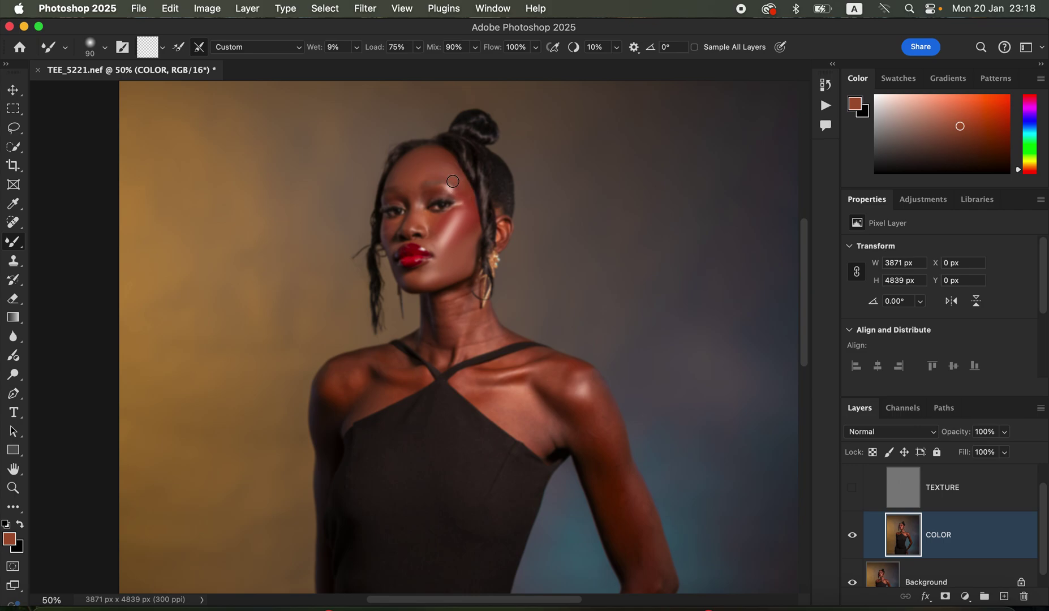
Blend the skin tones around the cheeks, eyes and nose on the COLOR layer.
{"action": "left_click_drag", "start_coordinate": [390, 229], "coordinate": [394, 238]}
{"action": "mouse_move", "coordinate": [393, 241]}
{"action": "left_mouse_down"}
{"action": "mouse_move", "coordinate": [415, 206]}
{"action": "mouse_move", "coordinate": [408, 171]}
{"action": "mouse_move", "coordinate": [442, 165]}
{"action": "mouse_move", "coordinate": [466, 184]}
{"action": "mouse_move", "coordinate": [456, 221]}
{"action": "mouse_move", "coordinate": [473, 211]}
{"action": "mouse_move", "coordinate": [464, 222]}
{"action": "mouse_move", "coordinate": [464, 184]}
{"action": "mouse_move", "coordinate": [466, 196]}
{"action": "left_mouse_up"}
{"action": "mouse_move", "coordinate": [470, 227]}
{"action": "left_mouse_down"}
{"action": "mouse_move", "coordinate": [432, 284]}
{"action": "mouse_move", "coordinate": [405, 281]}
{"action": "mouse_move", "coordinate": [444, 276]}
{"action": "mouse_move", "coordinate": [451, 263]}
{"action": "left_mouse_up"}
{"action": "left_click_drag", "start_coordinate": [415, 219], "coordinate": [402, 183]}
Enlarge the Mixer Brush up to 150 px and smooth the tones of the neck, chest and shoulders.
{"action": "key", "text": "bracketright"}
{"action": "key", "text": "bracketright"}
{"action": "mouse_move", "coordinate": [443, 302]}
{"action": "left_mouse_down"}
{"action": "mouse_move", "coordinate": [440, 335]}
{"action": "mouse_move", "coordinate": [452, 315]}
{"action": "mouse_move", "coordinate": [443, 340]}
{"action": "mouse_move", "coordinate": [460, 311]}
{"action": "mouse_move", "coordinate": [450, 317]}
{"action": "mouse_move", "coordinate": [452, 303]}
{"action": "mouse_move", "coordinate": [463, 300]}
{"action": "mouse_move", "coordinate": [460, 321]}
{"action": "mouse_move", "coordinate": [469, 311]}
{"action": "mouse_move", "coordinate": [470, 339]}
{"action": "mouse_move", "coordinate": [482, 320]}
{"action": "mouse_move", "coordinate": [462, 298]}
{"action": "mouse_move", "coordinate": [448, 351]}
{"action": "mouse_move", "coordinate": [506, 336]}
{"action": "mouse_move", "coordinate": [437, 334]}
{"action": "mouse_move", "coordinate": [430, 352]}
{"action": "mouse_move", "coordinate": [371, 375]}
{"action": "mouse_move", "coordinate": [404, 384]}
{"action": "mouse_move", "coordinate": [373, 367]}
{"action": "mouse_move", "coordinate": [399, 369]}
{"action": "mouse_move", "coordinate": [351, 376]}
{"action": "mouse_move", "coordinate": [353, 391]}
{"action": "mouse_move", "coordinate": [340, 380]}
{"action": "mouse_move", "coordinate": [332, 388]}
{"action": "mouse_move", "coordinate": [375, 402]}
{"action": "mouse_move", "coordinate": [476, 374]}
{"action": "mouse_move", "coordinate": [504, 373]}
{"action": "left_mouse_up"}
{"action": "mouse_move", "coordinate": [508, 374]}
{"action": "left_mouse_down"}
{"action": "mouse_move", "coordinate": [491, 373]}
{"action": "mouse_move", "coordinate": [499, 369]}
{"action": "left_mouse_up"}
{"action": "key", "text": "bracketright"}
{"action": "key", "text": "bracketright"}
{"action": "mouse_move", "coordinate": [600, 414]}
{"action": "left_mouse_down"}
{"action": "mouse_move", "coordinate": [642, 565]}
{"action": "mouse_move", "coordinate": [597, 446]}
{"action": "mouse_move", "coordinate": [564, 434]}
{"action": "mouse_move", "coordinate": [551, 442]}
{"action": "mouse_move", "coordinate": [533, 412]}
{"action": "mouse_move", "coordinate": [543, 418]}
{"action": "mouse_move", "coordinate": [550, 438]}
{"action": "mouse_move", "coordinate": [507, 399]}
{"action": "mouse_move", "coordinate": [518, 399]}
{"action": "mouse_move", "coordinate": [517, 412]}
{"action": "mouse_move", "coordinate": [478, 392]}
{"action": "mouse_move", "coordinate": [523, 395]}
{"action": "mouse_move", "coordinate": [566, 382]}
{"action": "mouse_move", "coordinate": [566, 370]}
{"action": "mouse_move", "coordinate": [550, 381]}
{"action": "mouse_move", "coordinate": [584, 379]}
{"action": "mouse_move", "coordinate": [618, 465]}
{"action": "mouse_move", "coordinate": [602, 466]}
{"action": "mouse_move", "coordinate": [604, 498]}
{"action": "mouse_move", "coordinate": [578, 433]}
{"action": "mouse_move", "coordinate": [563, 429]}
{"action": "mouse_move", "coordinate": [618, 461]}
{"action": "mouse_move", "coordinate": [636, 502]}
{"action": "mouse_move", "coordinate": [598, 393]}
{"action": "mouse_move", "coordinate": [548, 363]}
{"action": "mouse_move", "coordinate": [495, 391]}
{"action": "mouse_move", "coordinate": [513, 424]}
{"action": "mouse_move", "coordinate": [492, 346]}
{"action": "mouse_move", "coordinate": [478, 338]}
{"action": "mouse_move", "coordinate": [438, 356]}
{"action": "mouse_move", "coordinate": [434, 327]}
{"action": "mouse_move", "coordinate": [426, 351]}
{"action": "mouse_move", "coordinate": [439, 328]}
{"action": "left_mouse_up"}
Reduce the Mixer Brush to about 90 px and smooth the bent arm's tones down to the bracelet and wrist.
{"action": "key", "text": "space"}
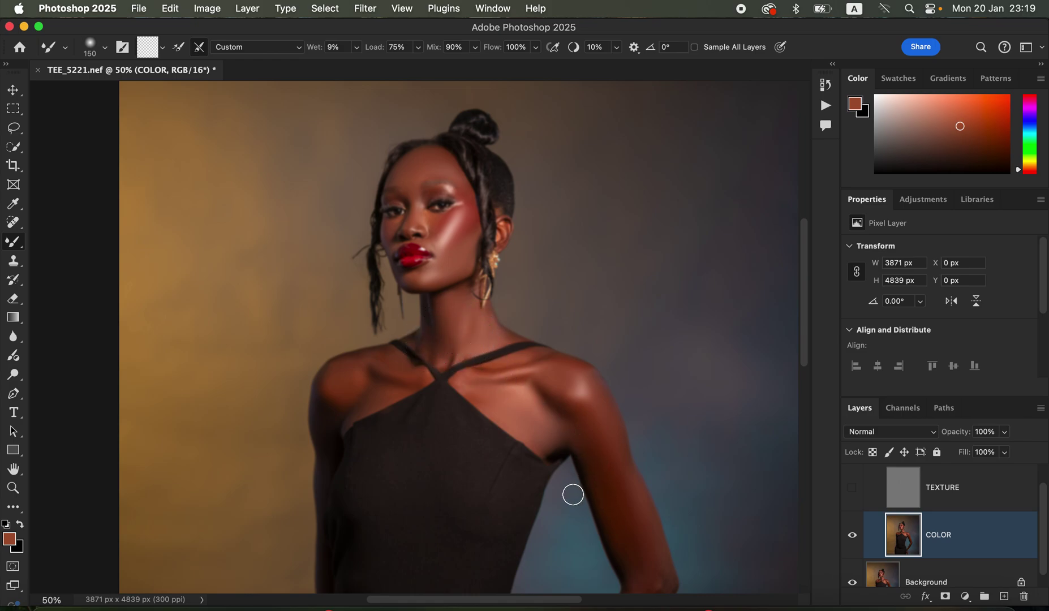
{"action": "left_click_drag", "start_coordinate": [578, 521], "coordinate": [573, 252]}
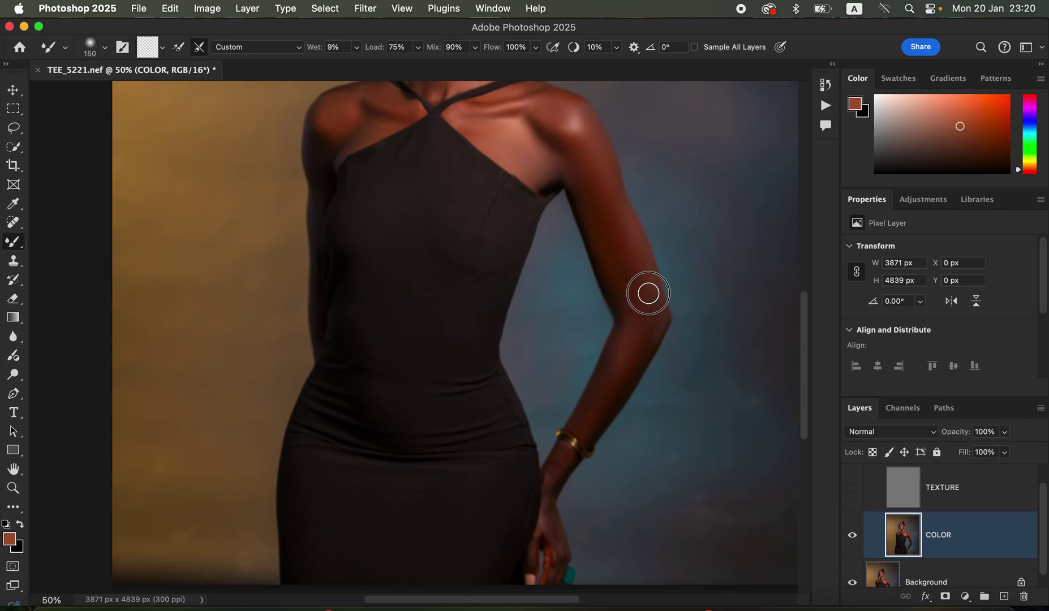
{"action": "key", "text": "bracketleft"}
{"action": "key", "text": "bracketleft"}
{"action": "key", "text": "bracketleft"}
{"action": "key", "text": "bracketleft"}
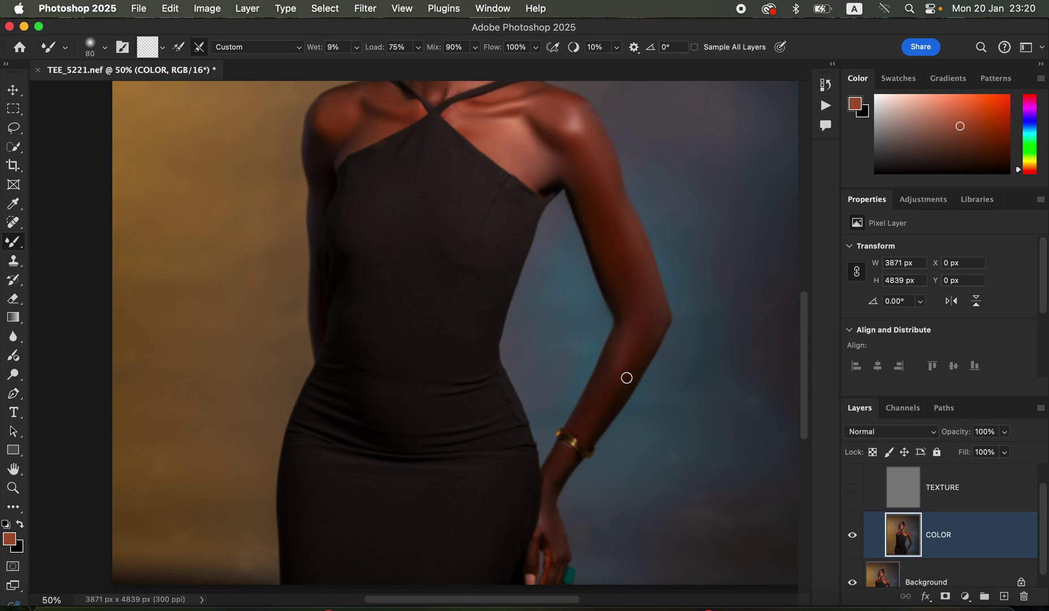
{"action": "key", "text": "bracketright"}
{"action": "key", "text": "bracketright"}
{"action": "left_click_drag", "start_coordinate": [581, 450], "coordinate": [595, 343]}
{"action": "key", "text": "bracketleft"}
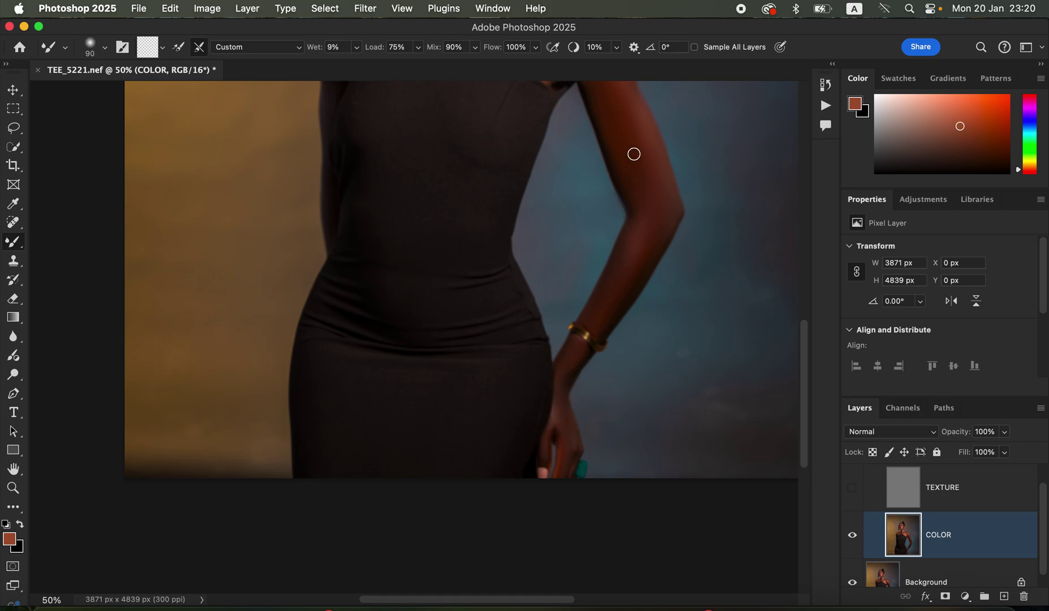
Make the TEXTURE layer visible again.
{"action": "left_click", "coordinate": [853, 488]}
{"action": "scroll", "coordinate": [557, 281], "scroll_direction": "up", "scroll_amount": 10}
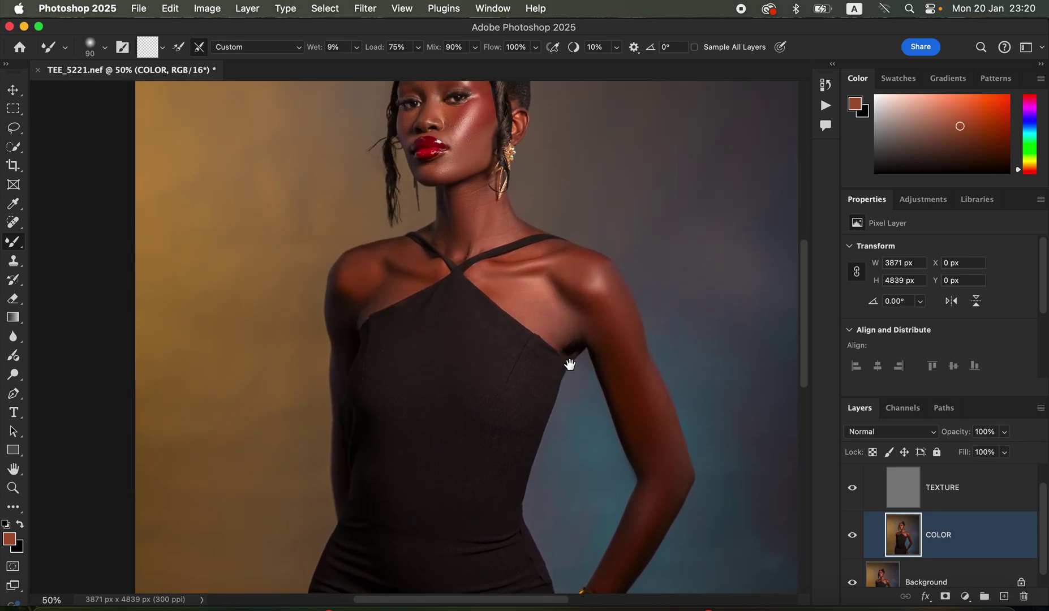
{"action": "left_click_drag", "start_coordinate": [574, 397], "coordinate": [574, 402]}
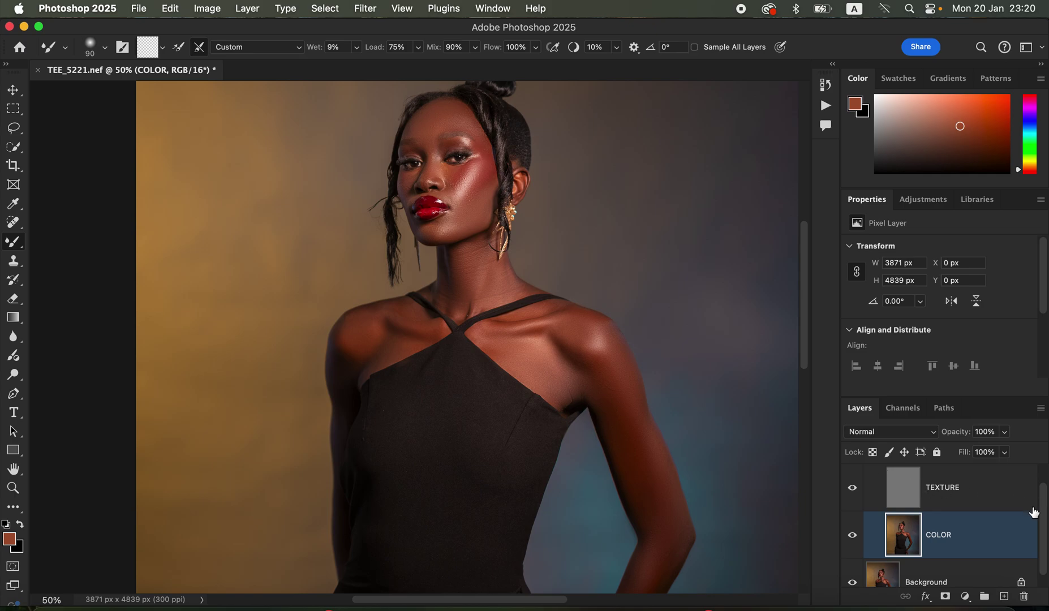
Toggle Group 1's visibility to compare the portrait with and without the tone smoothing.
{"action": "scroll", "coordinate": [1041, 504], "scroll_direction": "up", "scroll_amount": 1}
{"action": "left_click", "coordinate": [852, 475]}
{"action": "left_click", "coordinate": [852, 475]}
{"action": "left_click", "coordinate": [852, 475]}
{"action": "left_click", "coordinate": [851, 475]}
{"action": "left_click", "coordinate": [852, 479]}
{"action": "left_click", "coordinate": [852, 479]}
{"action": "left_click", "coordinate": [854, 480]}
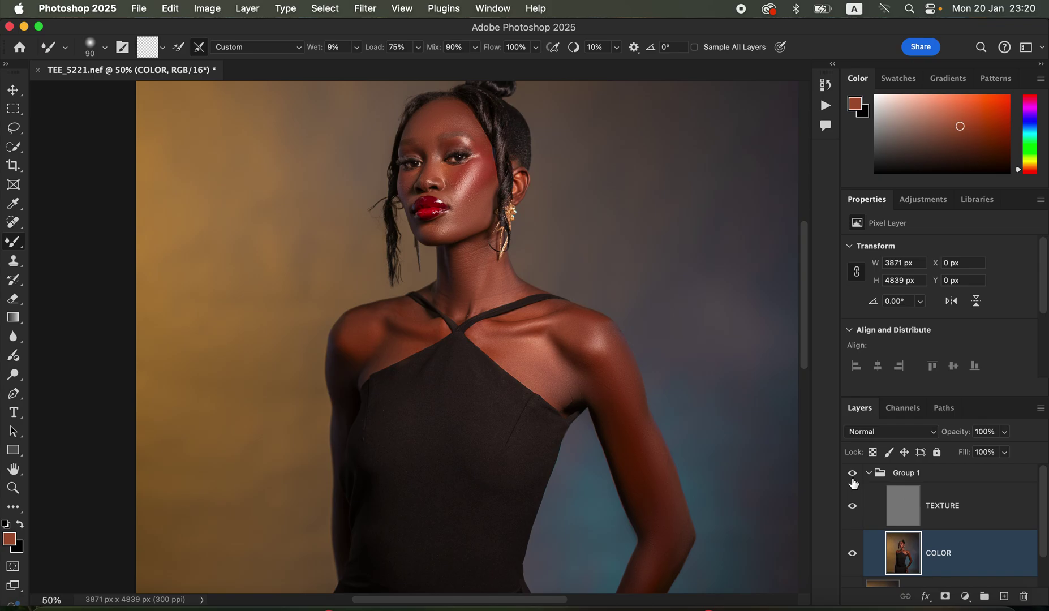
Examine the face at 200% with Group 1 switched off and on.
{"action": "key", "text": "super+plus"}
{"action": "key", "text": "super+plus"}
{"action": "key", "text": "super+plus"}
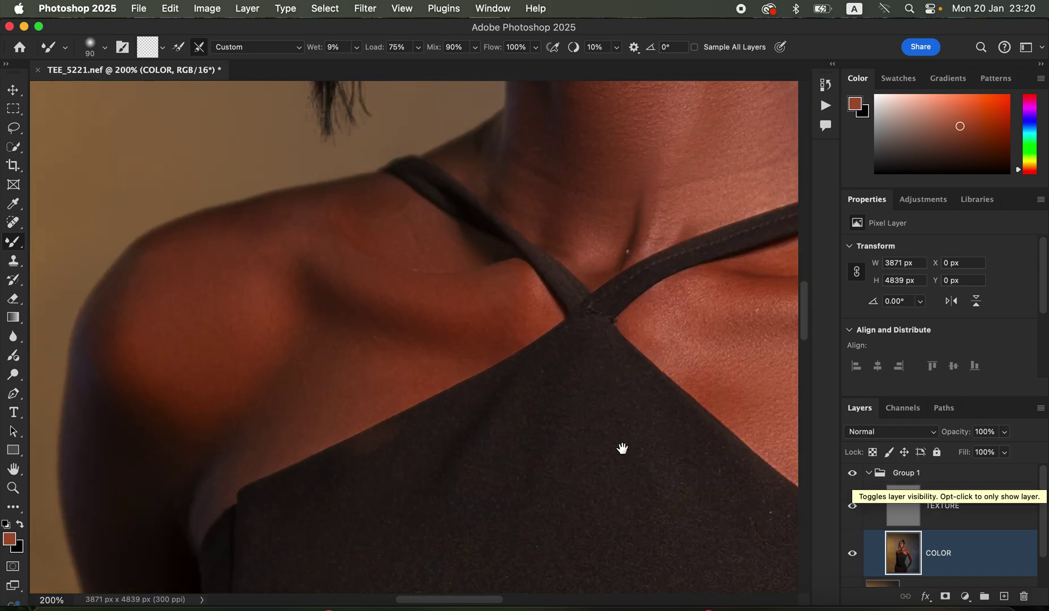
{"action": "scroll", "coordinate": [606, 462], "scroll_direction": "up", "scroll_amount": 15}
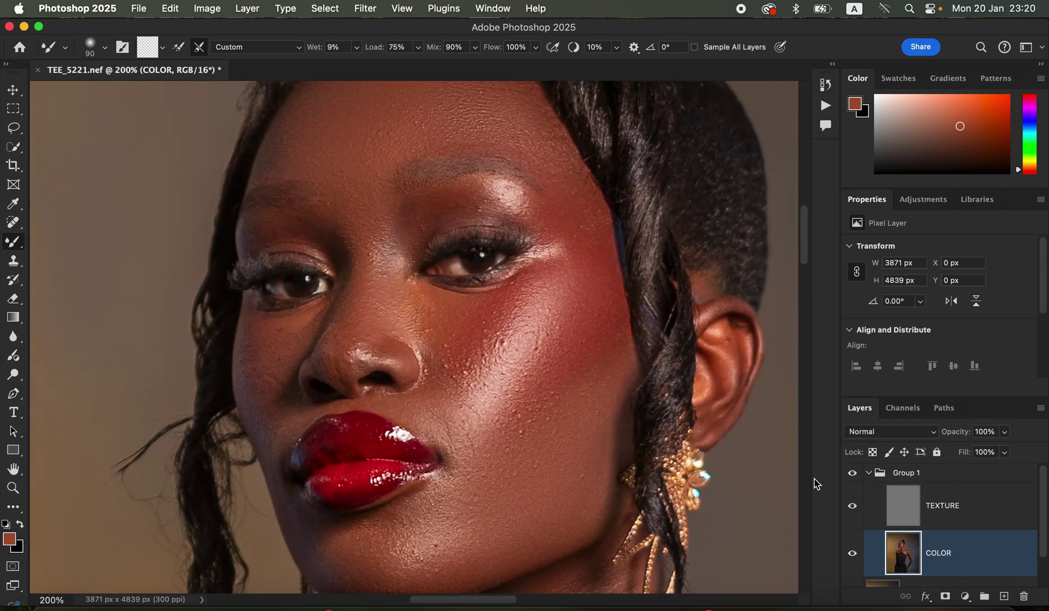
{"action": "left_click", "coordinate": [853, 479]}
{"action": "left_click", "coordinate": [853, 479]}
{"action": "left_click", "coordinate": [854, 478]}
{"action": "left_click", "coordinate": [854, 478]}
{"action": "left_click", "coordinate": [855, 477]}
{"action": "left_click_drag", "start_coordinate": [470, 316], "coordinate": [450, 336]}
Select the TEXTURE layer and set up a soft 40 px Clone Stamp in Normal mode, sampling the Current Layer.
{"action": "left_click", "coordinate": [978, 522]}
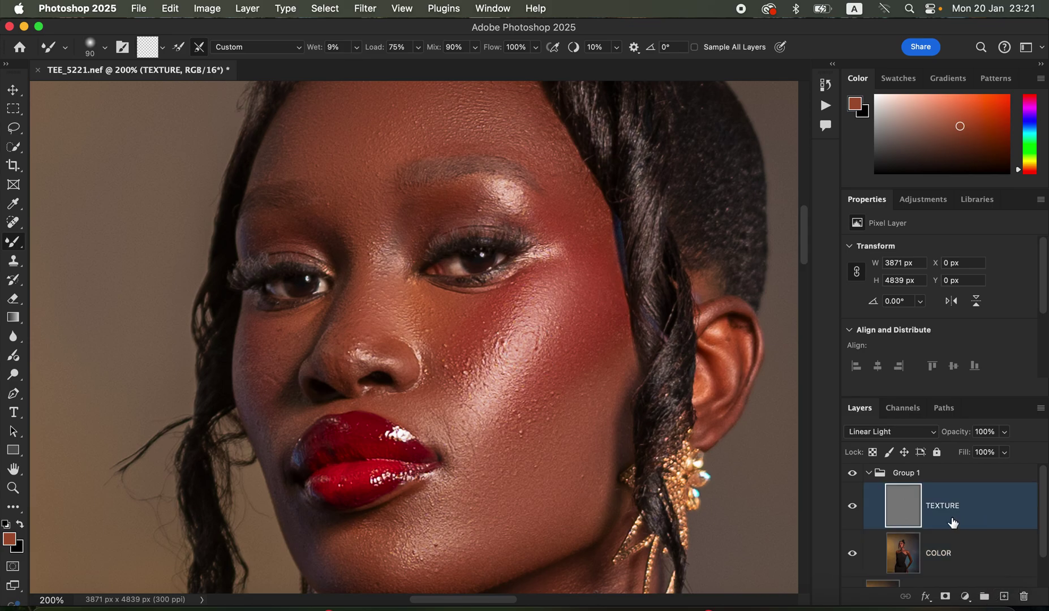
{"action": "left_click", "coordinate": [15, 264]}
{"action": "left_click", "coordinate": [18, 267]}
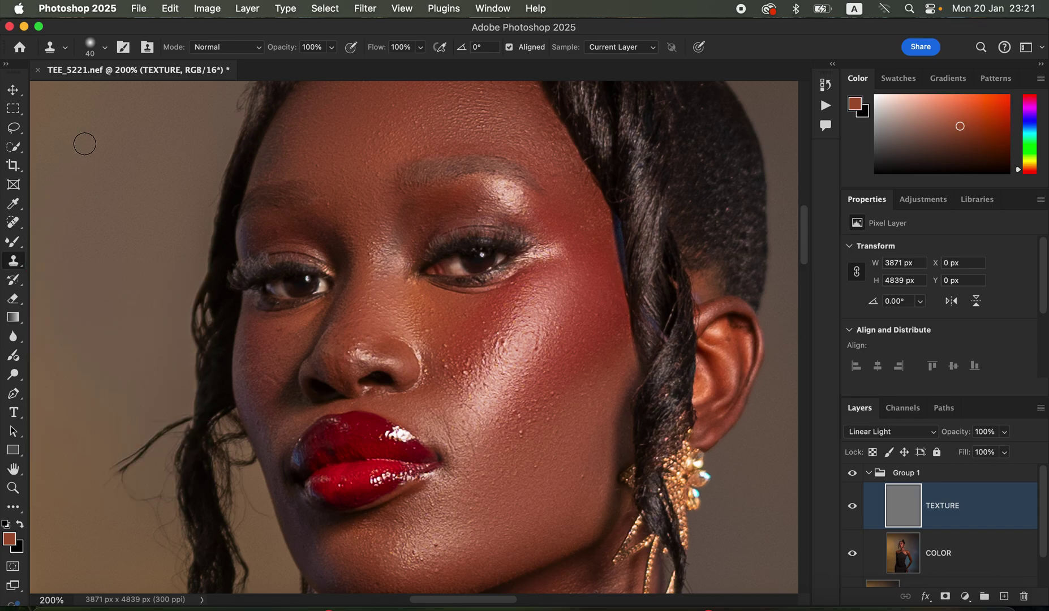
{"action": "left_click", "coordinate": [104, 48]}
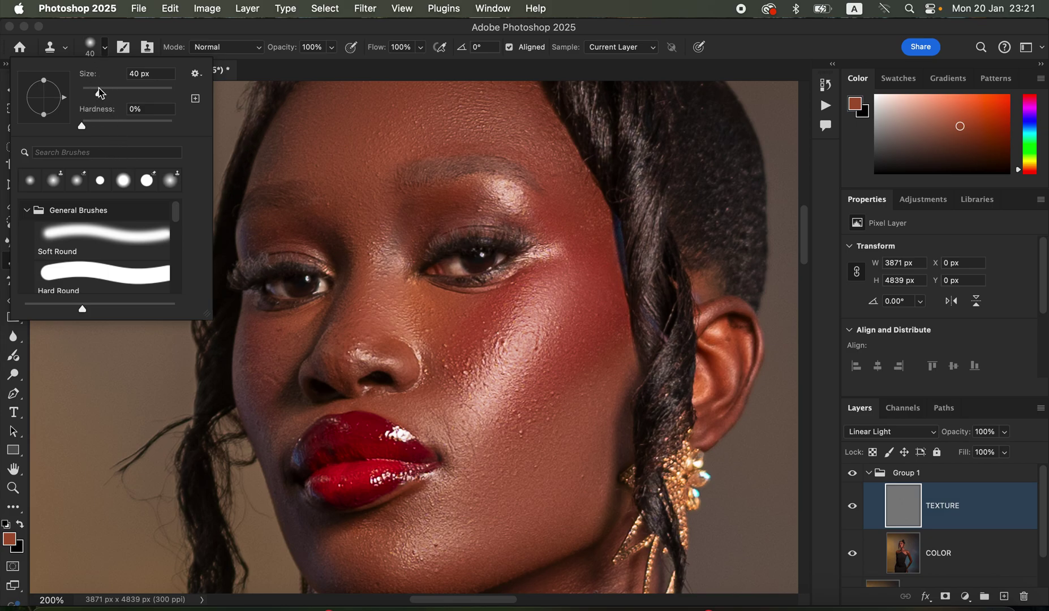
{"action": "left_click", "coordinate": [100, 50]}
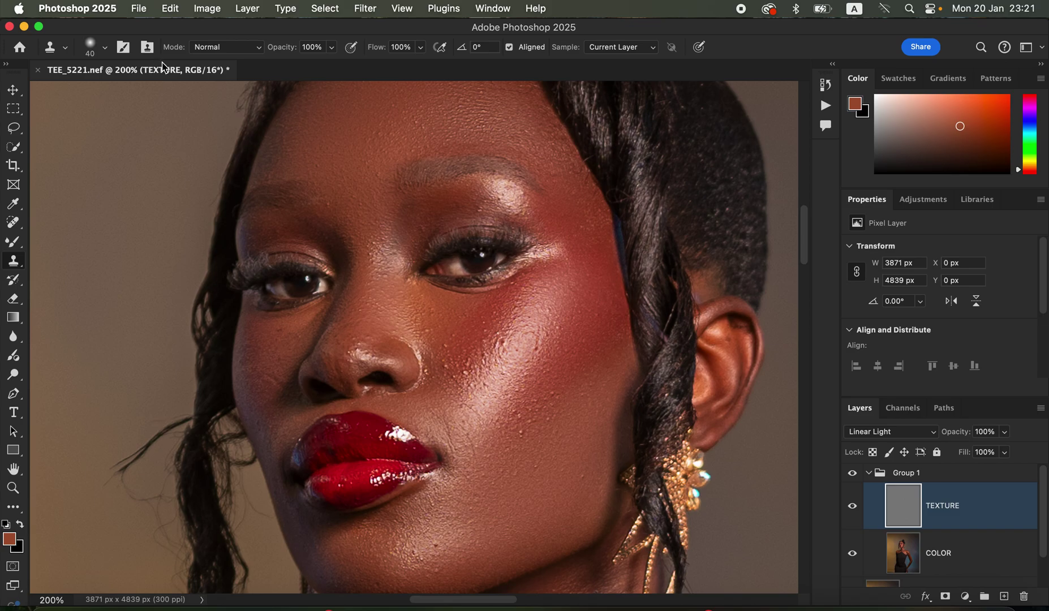
{"action": "left_click", "coordinate": [224, 49]}
{"action": "left_click", "coordinate": [233, 51]}
{"action": "left_click", "coordinate": [610, 49]}
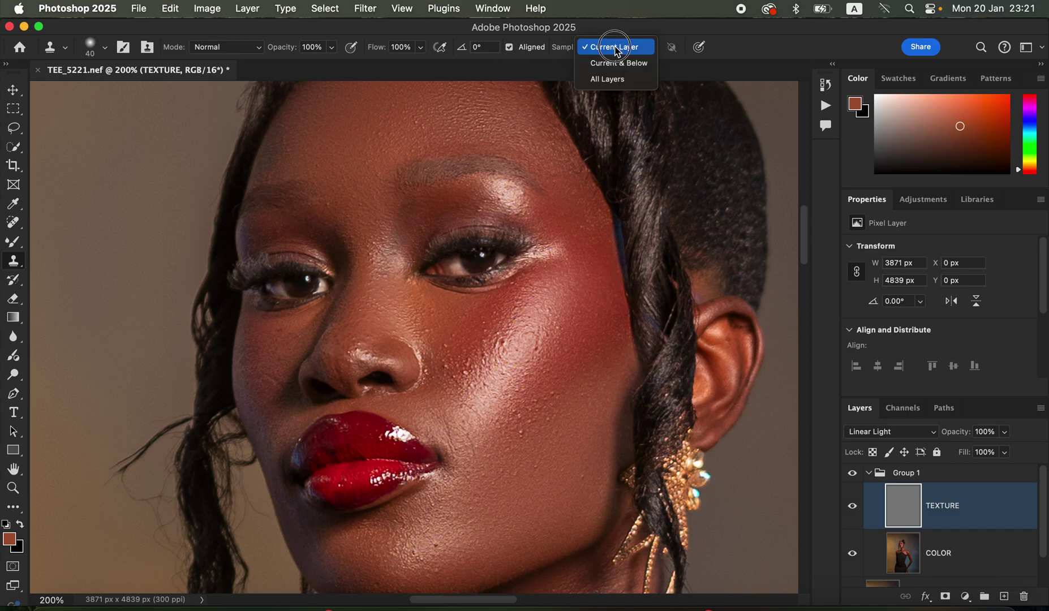
{"action": "left_click", "coordinate": [615, 50]}
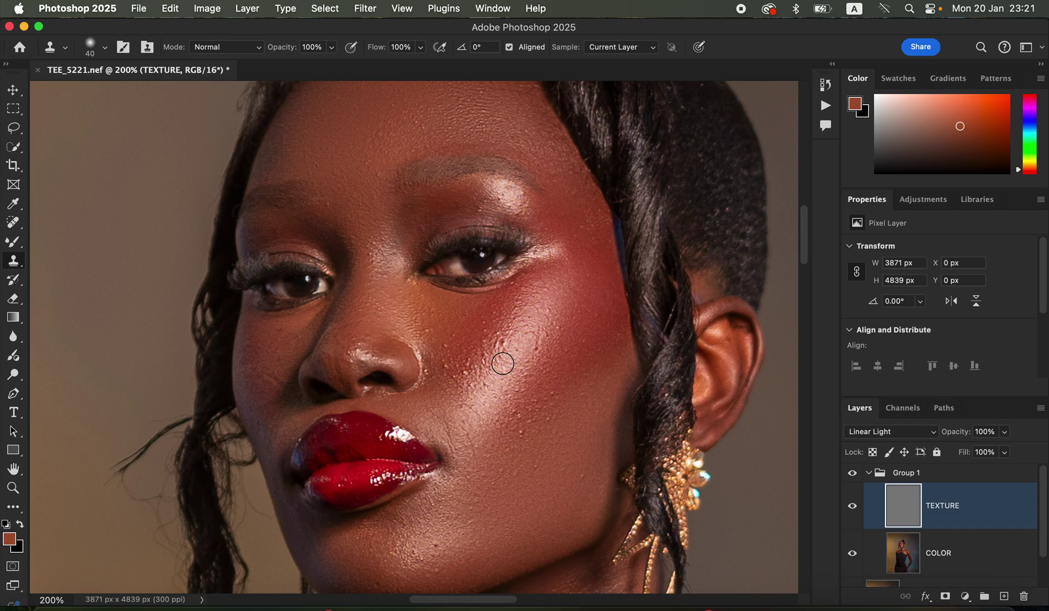
Reduce the Clone Stamp to 20 px and cover the first bumps on the upper cheek highlight with clean texture.
{"action": "key", "text": "super+equal"}
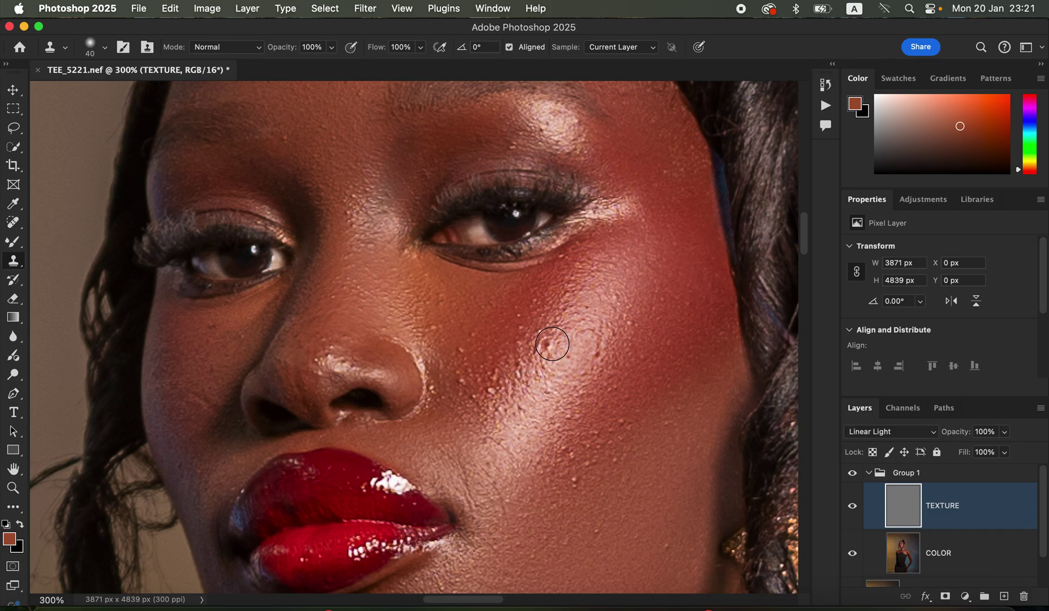
{"action": "key", "text": "bracketleft"}
{"action": "key", "text": "bracketleft"}
{"action": "left_click", "coordinate": [561, 350], "text": "alt"}
{"action": "left_click_drag", "start_coordinate": [561, 352], "coordinate": [562, 356]}
{"action": "left_click_drag", "start_coordinate": [547, 344], "coordinate": [550, 346]}
{"action": "left_click", "coordinate": [562, 362], "text": "alt"}
{"action": "left_click", "coordinate": [544, 358]}
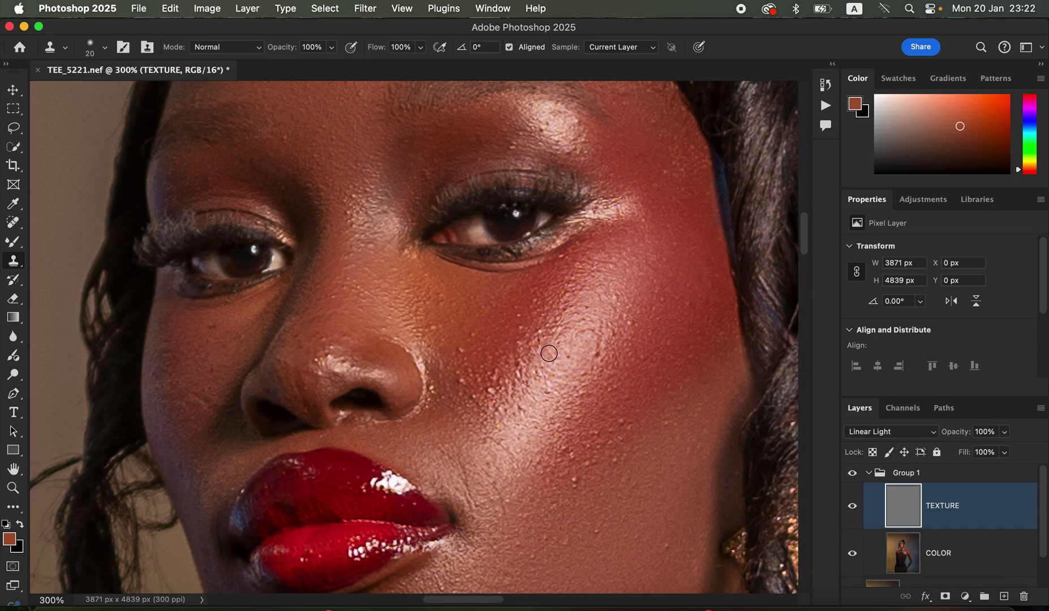
Clone clean skin texture over the bumps on the outer cheek and along the inner edge of the cheek highlight.
{"action": "left_click", "coordinate": [629, 344], "text": "alt"}
{"action": "left_click", "coordinate": [613, 336]}
{"action": "left_click", "coordinate": [532, 384], "text": "alt"}
{"action": "mouse_move", "coordinate": [523, 376]}
{"action": "left_mouse_down"}
{"action": "mouse_move", "coordinate": [532, 387]}
{"action": "mouse_move", "coordinate": [501, 396]}
{"action": "left_mouse_up"}
{"action": "left_click", "coordinate": [515, 398], "text": "alt"}
{"action": "left_click", "coordinate": [500, 394], "text": "alt"}
{"action": "left_click", "coordinate": [501, 401]}
{"action": "left_click", "coordinate": [527, 378], "text": "alt"}
{"action": "left_click", "coordinate": [527, 353]}
{"action": "left_click", "coordinate": [534, 360]}
{"action": "left_click", "coordinate": [535, 351]}
{"action": "left_click", "coordinate": [581, 367], "text": "alt"}
{"action": "left_click", "coordinate": [550, 356]}
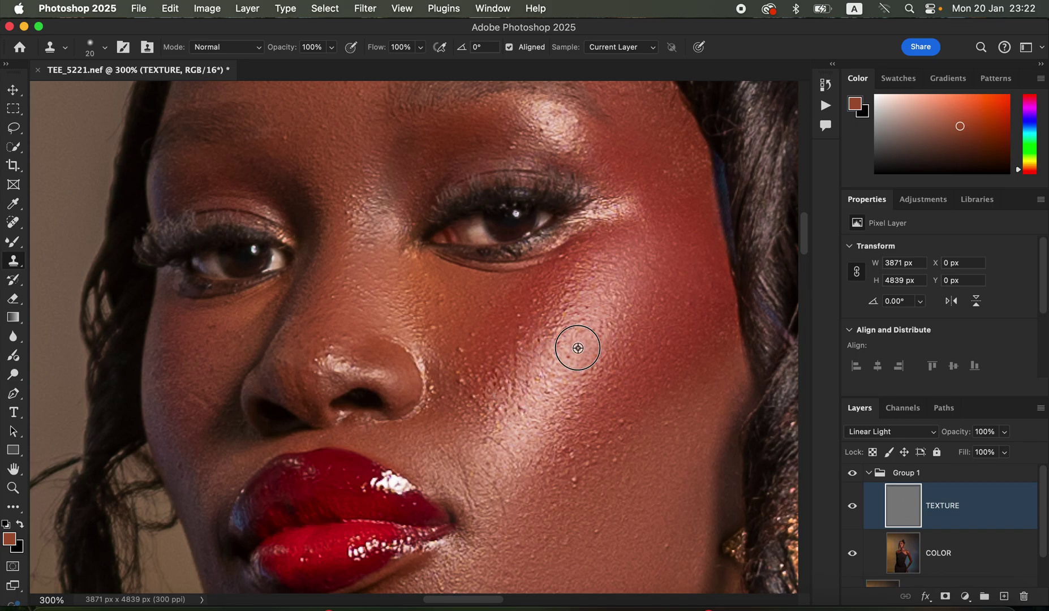
Clone away the bumps on the cheek beside the nostril and just above the highlight's inner edge.
{"action": "left_click", "coordinate": [481, 358], "text": "alt"}
{"action": "left_click", "coordinate": [466, 356]}
{"action": "left_click", "coordinate": [463, 391]}
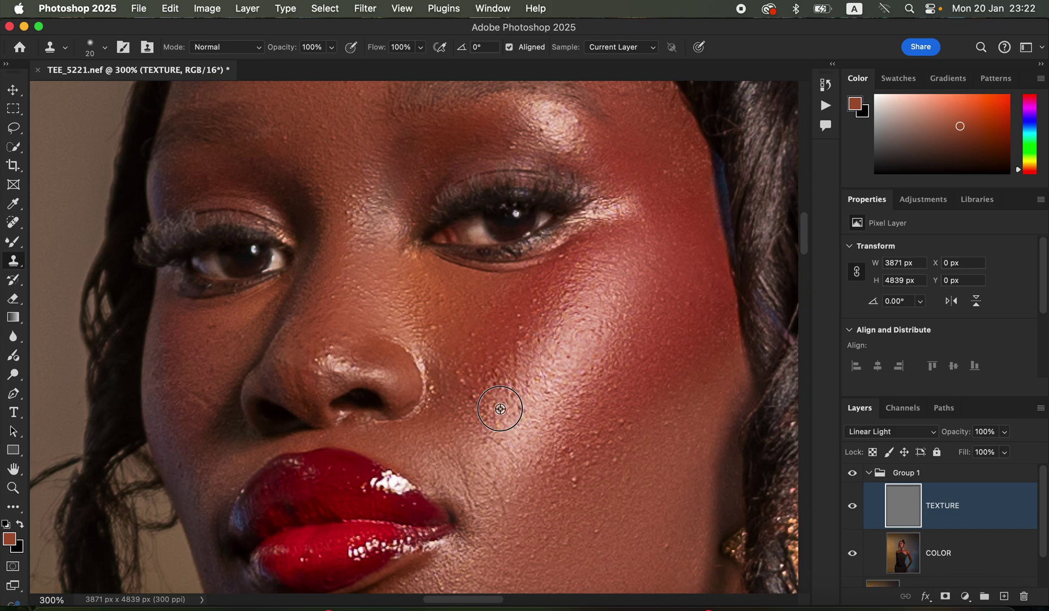
{"action": "left_click", "coordinate": [522, 383], "text": "alt"}
{"action": "left_click", "coordinate": [527, 355]}
{"action": "left_click", "coordinate": [524, 362], "text": "alt"}
{"action": "left_click", "coordinate": [513, 335]}
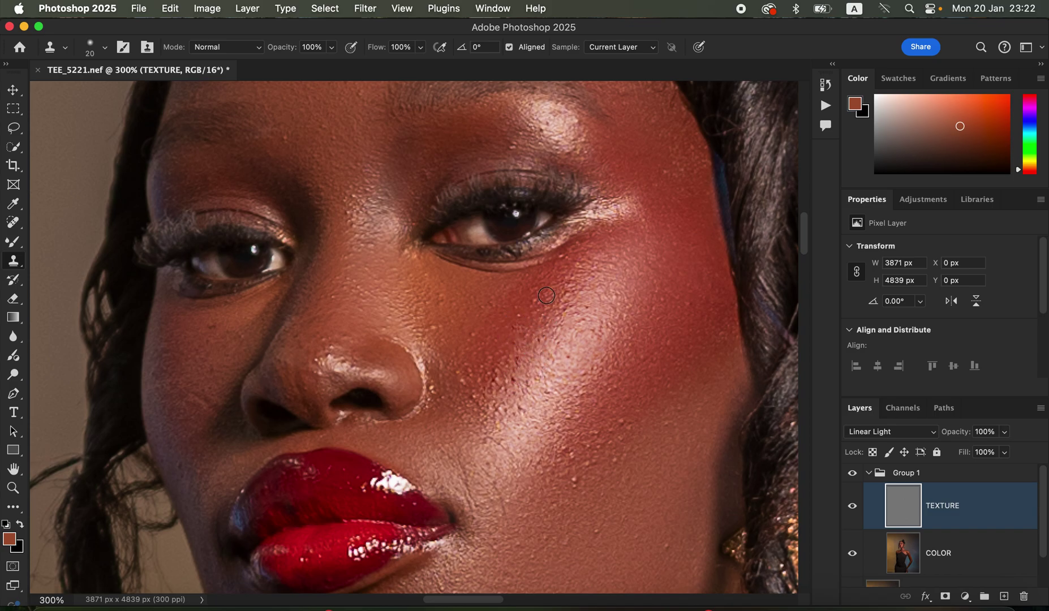
Clone smoother texture over the lower cheek spots, and undo the last stray stamp on the highlight.
{"action": "left_click", "coordinate": [589, 449]}
{"action": "left_click", "coordinate": [612, 443], "text": "alt"}
{"action": "left_click", "coordinate": [571, 454]}
{"action": "left_click", "coordinate": [583, 471], "text": "alt"}
{"action": "left_click", "coordinate": [573, 480]}
{"action": "left_click", "coordinate": [591, 494], "text": "alt"}
{"action": "left_click", "coordinate": [591, 460]}
{"action": "left_click", "coordinate": [614, 470], "text": "alt"}
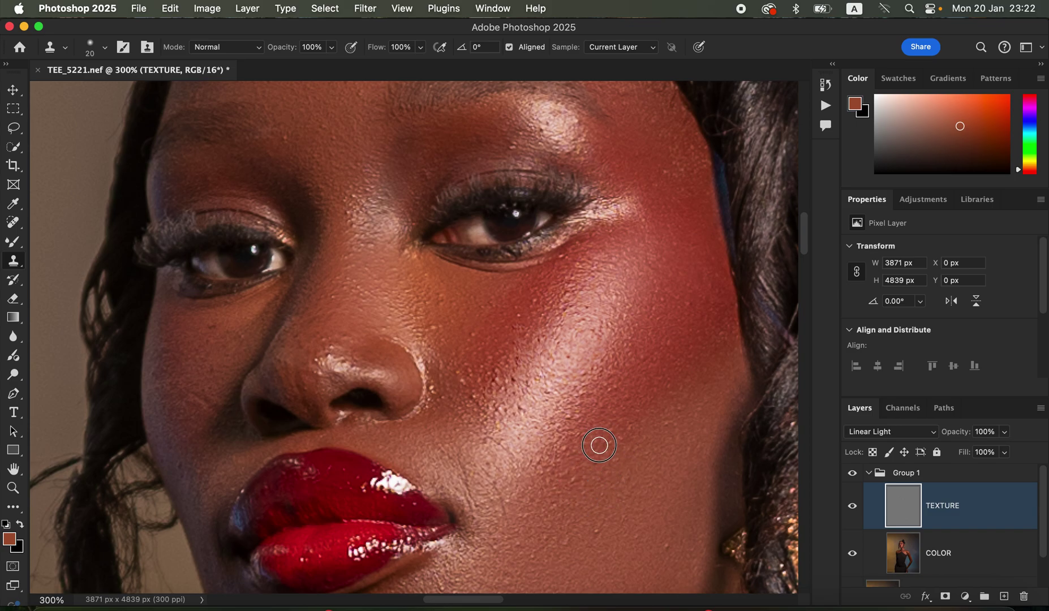
{"action": "left_click", "coordinate": [552, 400]}
{"action": "key", "text": "super+z"}
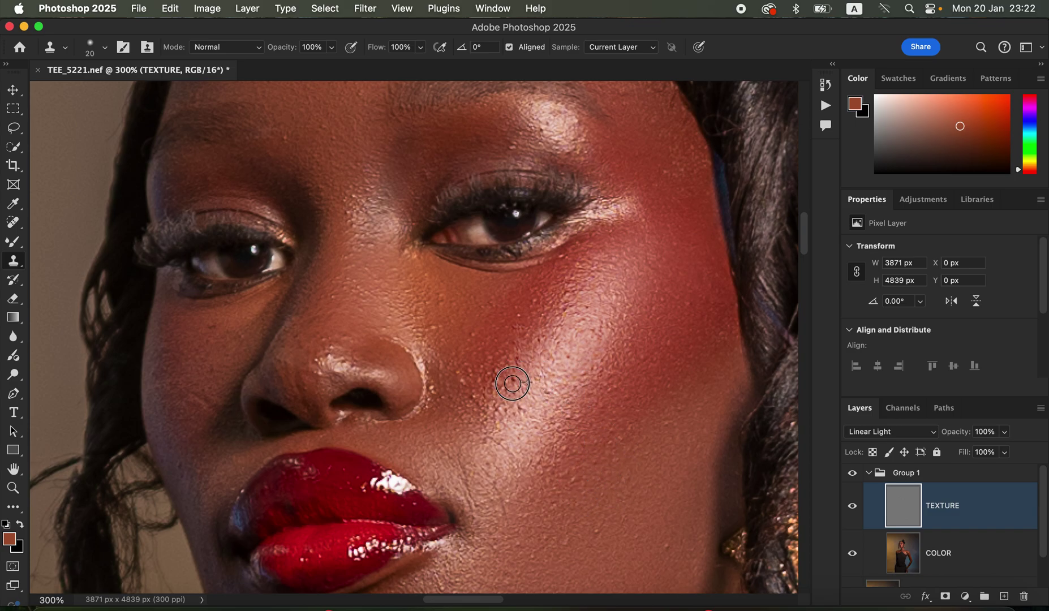
Clone away the small bumps on the cheek between the nostril and the highlight.
{"action": "left_click", "coordinate": [495, 380]}
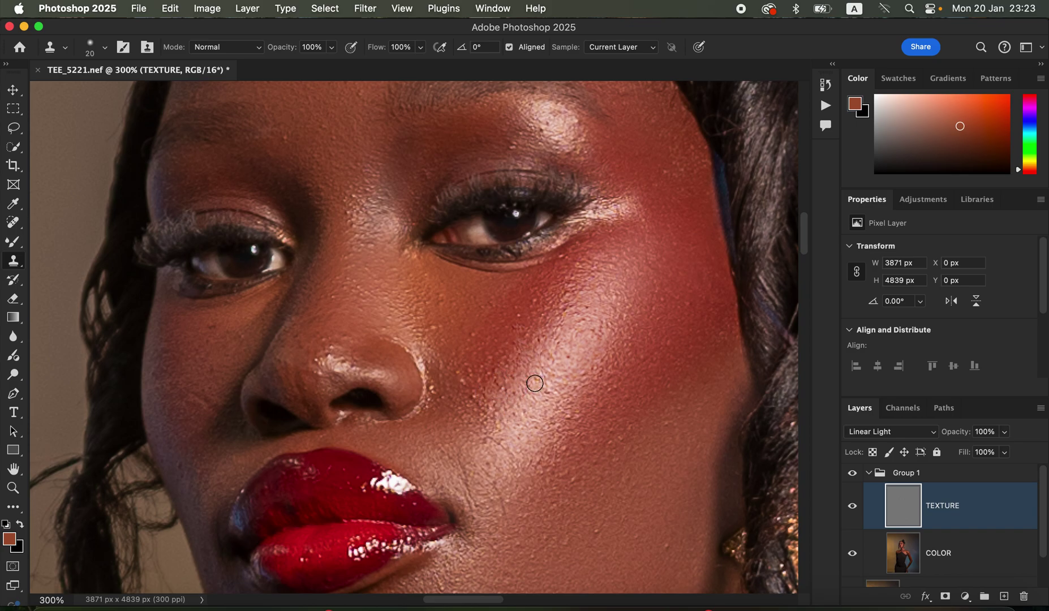
{"action": "left_click", "coordinate": [495, 432], "text": "alt"}
{"action": "left_click", "coordinate": [487, 410]}
{"action": "left_click", "coordinate": [484, 422], "text": "alt"}
{"action": "left_click", "coordinate": [473, 415]}
{"action": "left_click", "coordinate": [479, 414], "text": "alt"}
{"action": "left_click", "coordinate": [467, 401]}
{"action": "left_click", "coordinate": [481, 406], "text": "alt"}
{"action": "left_click", "coordinate": [463, 374]}
Clone smoother skin texture over the bumps along the lower inner edge of the cheek highlight.
{"action": "left_click", "coordinate": [484, 403], "text": "alt"}
{"action": "left_click", "coordinate": [500, 374]}
{"action": "left_click", "coordinate": [502, 398], "text": "alt"}
{"action": "left_click", "coordinate": [497, 400]}
{"action": "left_click", "coordinate": [527, 462], "text": "alt"}
{"action": "left_click", "coordinate": [508, 451]}
{"action": "left_click", "coordinate": [500, 446]}
{"action": "left_click", "coordinate": [501, 442], "text": "alt"}
{"action": "left_click", "coordinate": [490, 420]}
{"action": "left_click_drag", "start_coordinate": [490, 420], "coordinate": [495, 412]}
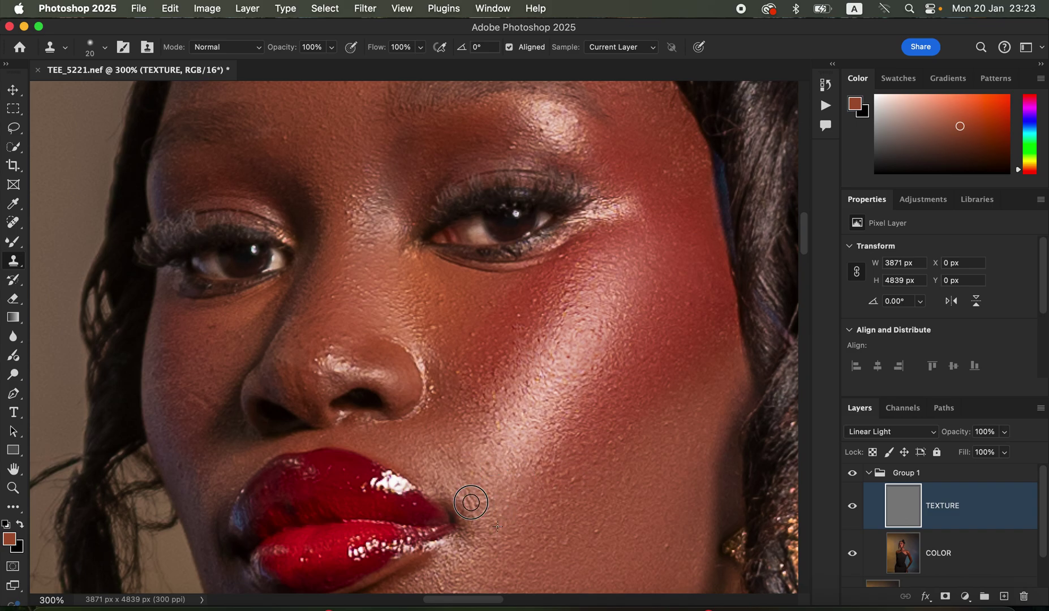
Clone away the bumps on the lower cheek between the mouth corner and the highlight.
{"action": "left_click", "coordinate": [494, 491], "text": "alt"}
{"action": "left_click", "coordinate": [482, 480]}
{"action": "left_click", "coordinate": [491, 468], "text": "alt"}
{"action": "left_click", "coordinate": [474, 437]}
{"action": "left_click", "coordinate": [500, 472], "text": "alt"}
{"action": "left_click", "coordinate": [497, 452]}
{"action": "left_click", "coordinate": [490, 448]}
{"action": "left_click", "coordinate": [503, 405], "text": "alt"}
{"action": "left_click", "coordinate": [492, 379]}
{"action": "left_click", "coordinate": [570, 370], "text": "alt"}
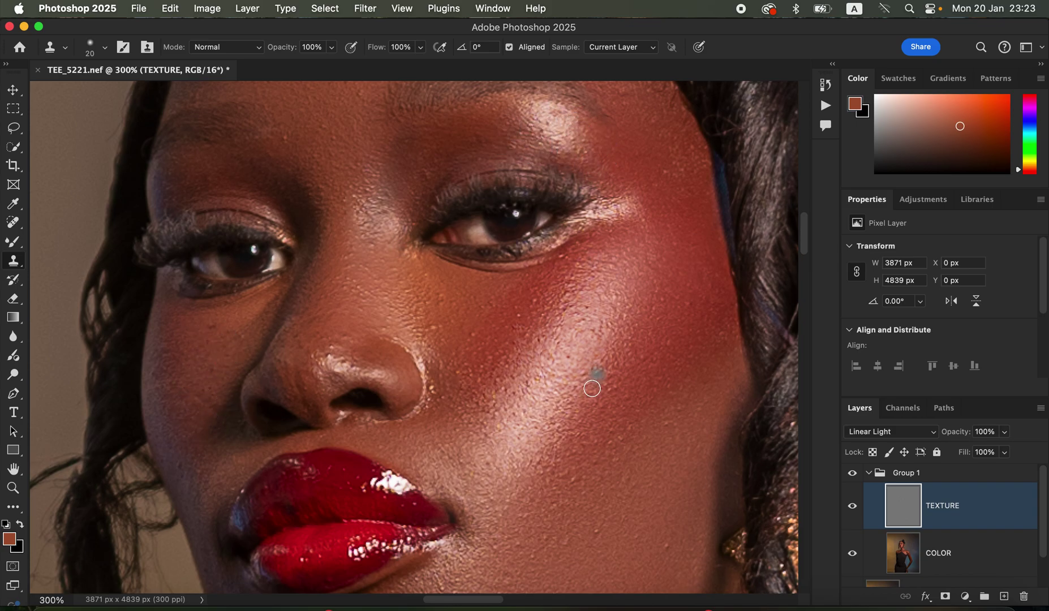
Clone cleaner texture over the skin beside the nostril and up the cheek toward the lower eyelid.
{"action": "left_click", "coordinate": [442, 407], "text": "alt"}
{"action": "mouse_move", "coordinate": [431, 397]}
{"action": "left_mouse_down"}
{"action": "mouse_move", "coordinate": [434, 329]}
{"action": "mouse_move", "coordinate": [473, 333]}
{"action": "left_mouse_up"}
{"action": "key", "text": "super+minus"}
{"action": "key", "text": "super+minus"}
{"action": "key", "text": "super+minus"}
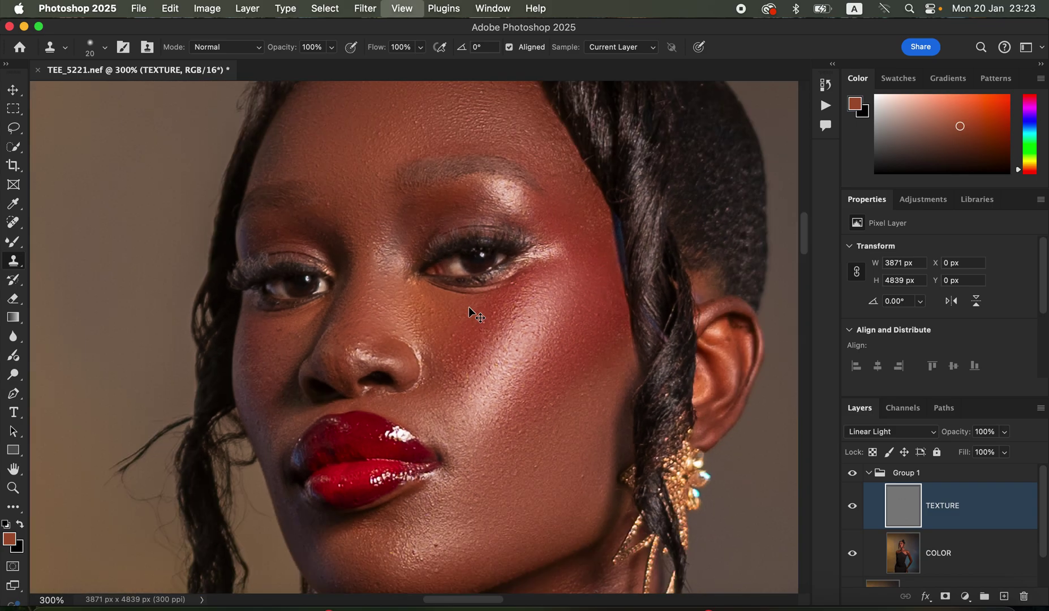
{"action": "key", "text": "super+equal"}
{"action": "key", "text": "super+equal"}
{"action": "key", "text": "super+equal"}
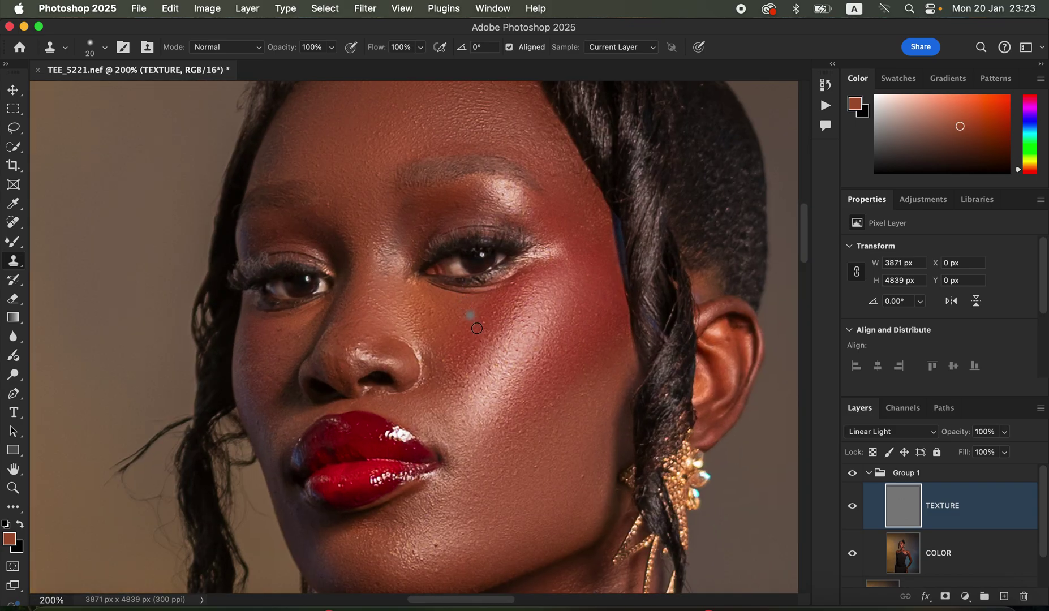
{"action": "mouse_move", "coordinate": [458, 344]}
{"action": "left_mouse_down"}
{"action": "mouse_move", "coordinate": [452, 337]}
{"action": "mouse_move", "coordinate": [452, 348]}
{"action": "left_mouse_up"}
Enlarge the clone brush to 40 px and clone skin texture over the upper arm and the creases above the armpit.
{"action": "key", "text": "bracketright"}
{"action": "key", "text": "bracketright"}
{"action": "key", "text": "bracketright"}
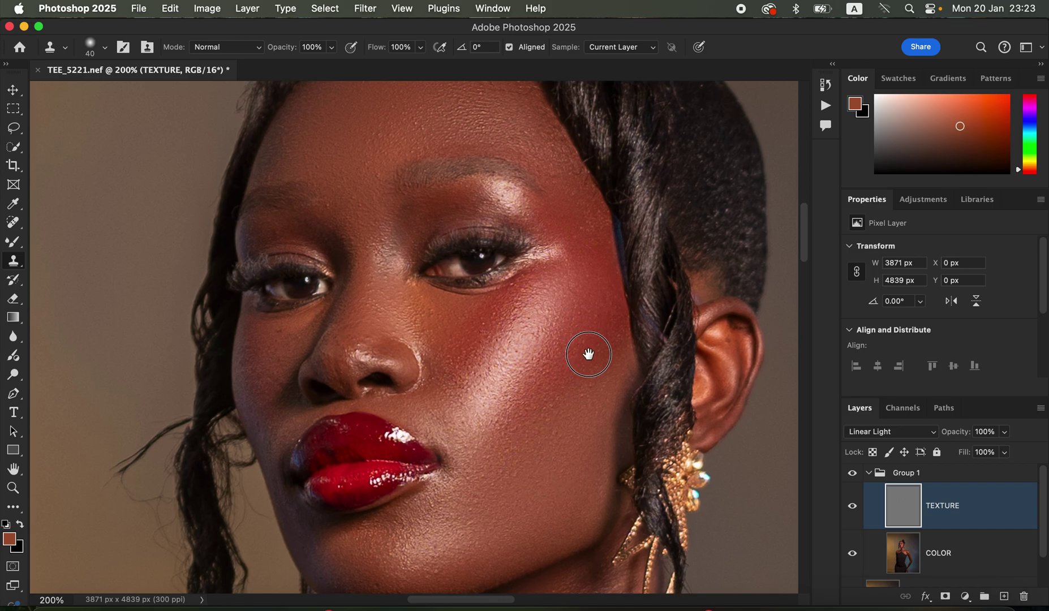
{"action": "scroll", "coordinate": [593, 325], "scroll_direction": "up", "scroll_amount": 3}
{"action": "scroll", "coordinate": [597, 300], "scroll_direction": "down", "scroll_amount": 10}
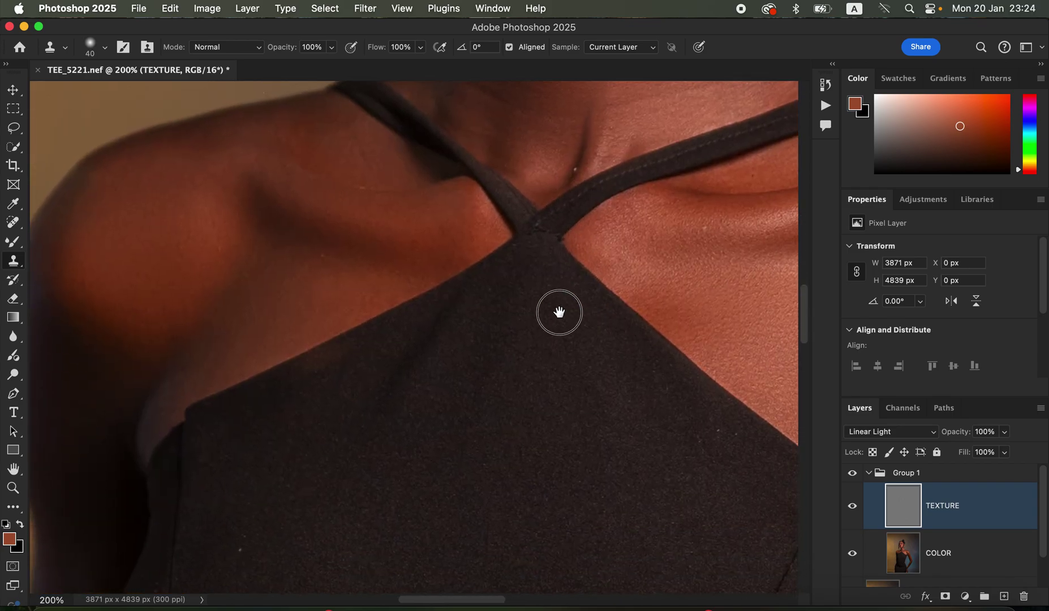
{"action": "scroll", "coordinate": [602, 295], "scroll_direction": "right", "scroll_amount": 2}
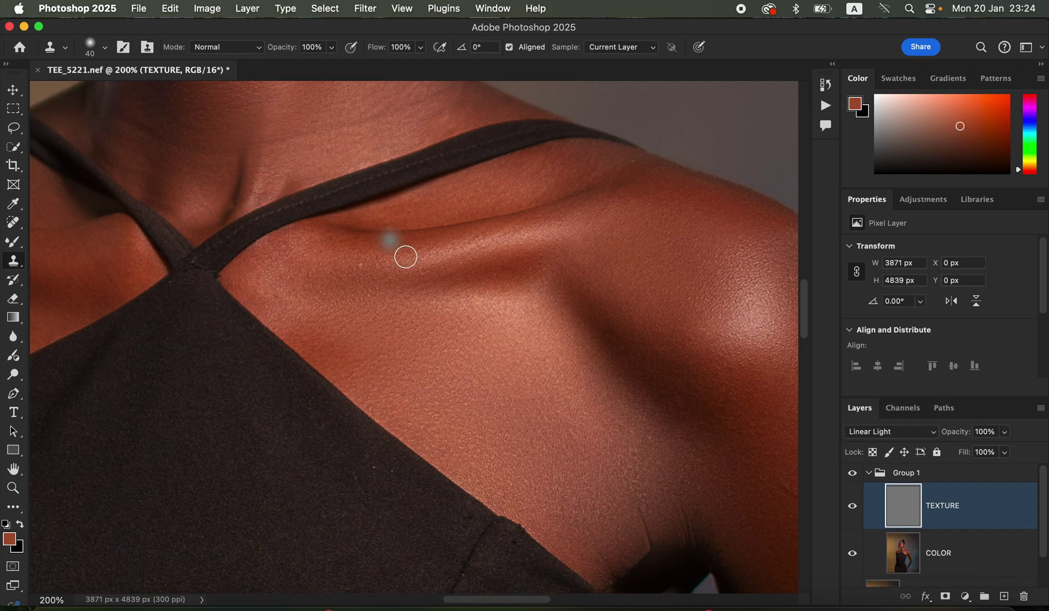
{"action": "scroll", "coordinate": [616, 424], "scroll_direction": "down", "scroll_amount": 6}
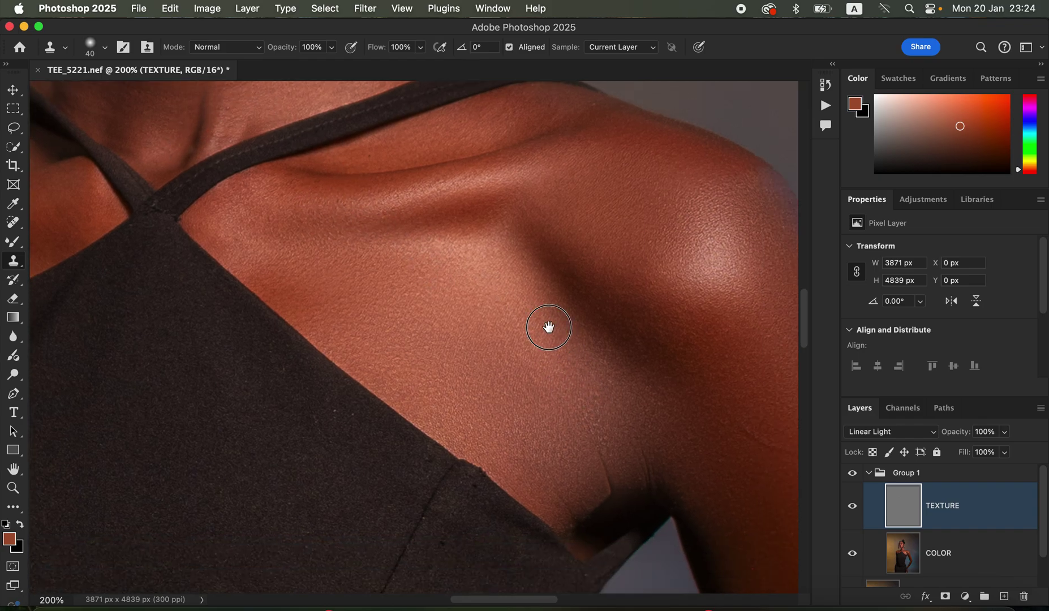
{"action": "scroll", "coordinate": [677, 326], "scroll_direction": "right", "scroll_amount": 3}
{"action": "left_click", "coordinate": [719, 342], "text": "alt"}
{"action": "left_click_drag", "start_coordinate": [706, 312], "coordinate": [653, 282]}
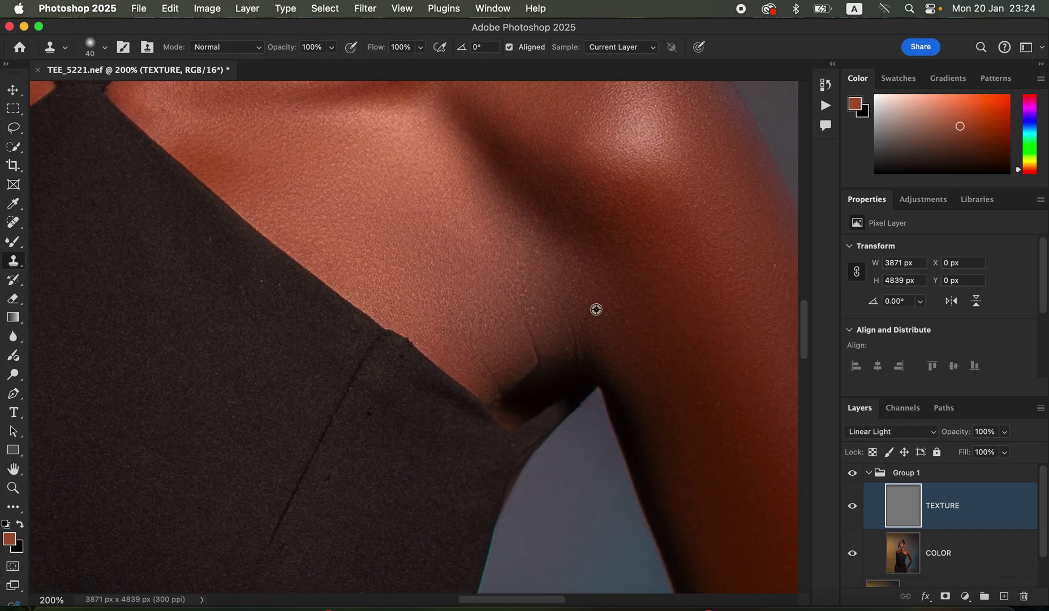
{"action": "left_click", "coordinate": [593, 307], "text": "alt"}
{"action": "mouse_move", "coordinate": [577, 311]}
{"action": "left_mouse_down"}
{"action": "mouse_move", "coordinate": [582, 348]}
{"action": "mouse_move", "coordinate": [586, 318]}
{"action": "mouse_move", "coordinate": [530, 318]}
{"action": "mouse_move", "coordinate": [546, 357]}
{"action": "mouse_move", "coordinate": [556, 331]}
{"action": "mouse_move", "coordinate": [511, 335]}
{"action": "mouse_move", "coordinate": [550, 347]}
{"action": "left_mouse_up"}
{"action": "left_click", "coordinate": [555, 331], "text": "alt"}
{"action": "left_click", "coordinate": [512, 334], "text": "alt"}
Clone smoother skin texture over the lines on the hand, at the base of the finger nearest the dress.
{"action": "scroll", "coordinate": [672, 446], "scroll_direction": "down", "scroll_amount": 10}
{"action": "scroll", "coordinate": [593, 300], "scroll_direction": "right", "scroll_amount": 3}
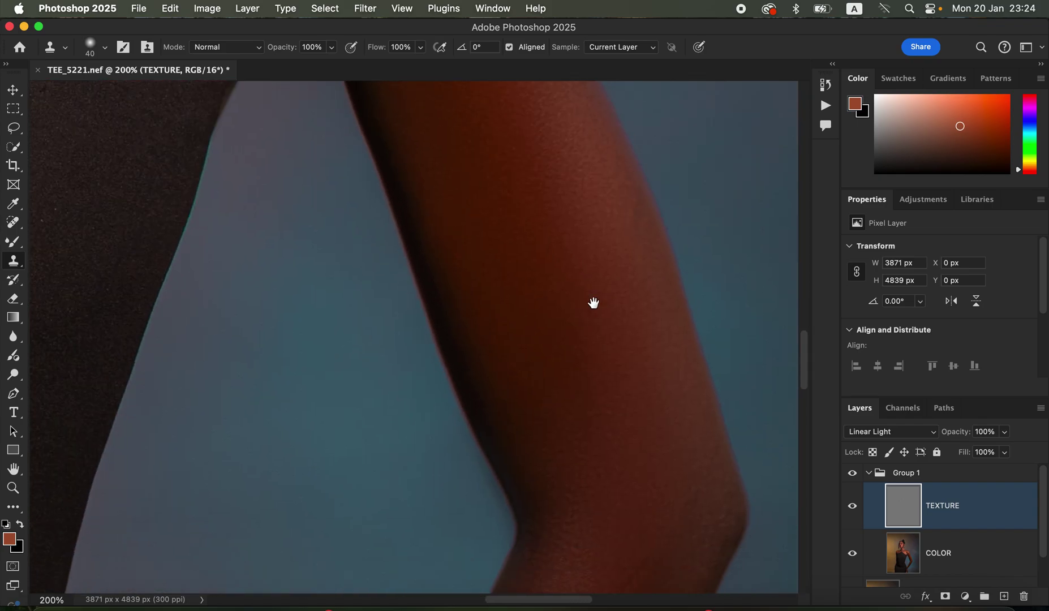
{"action": "scroll", "coordinate": [632, 371], "scroll_direction": "down", "scroll_amount": 15}
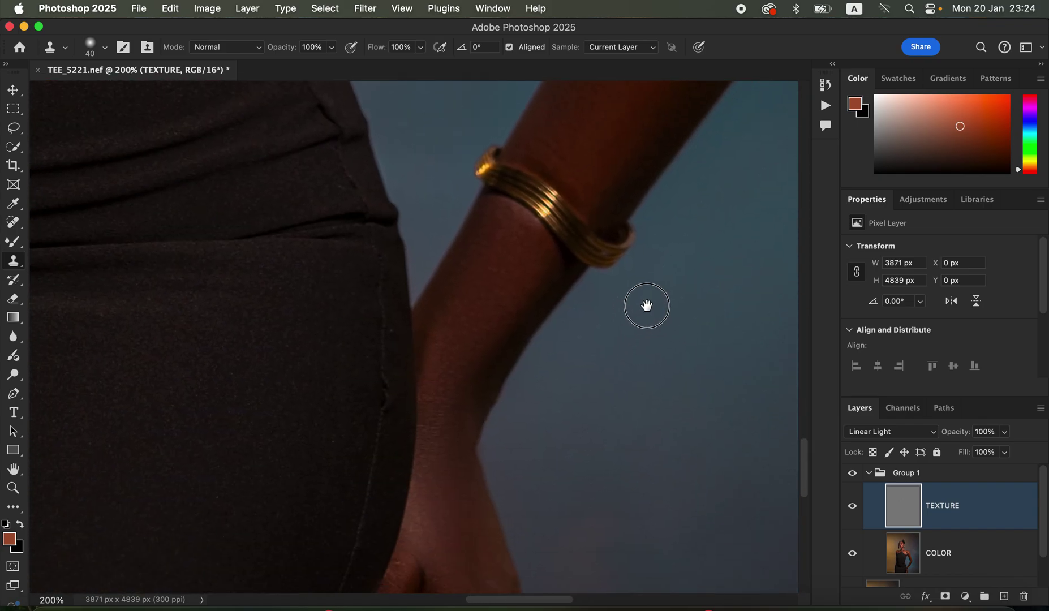
{"action": "scroll", "coordinate": [646, 302], "scroll_direction": "left", "scroll_amount": 3}
{"action": "scroll", "coordinate": [632, 271], "scroll_direction": "down", "scroll_amount": 1}
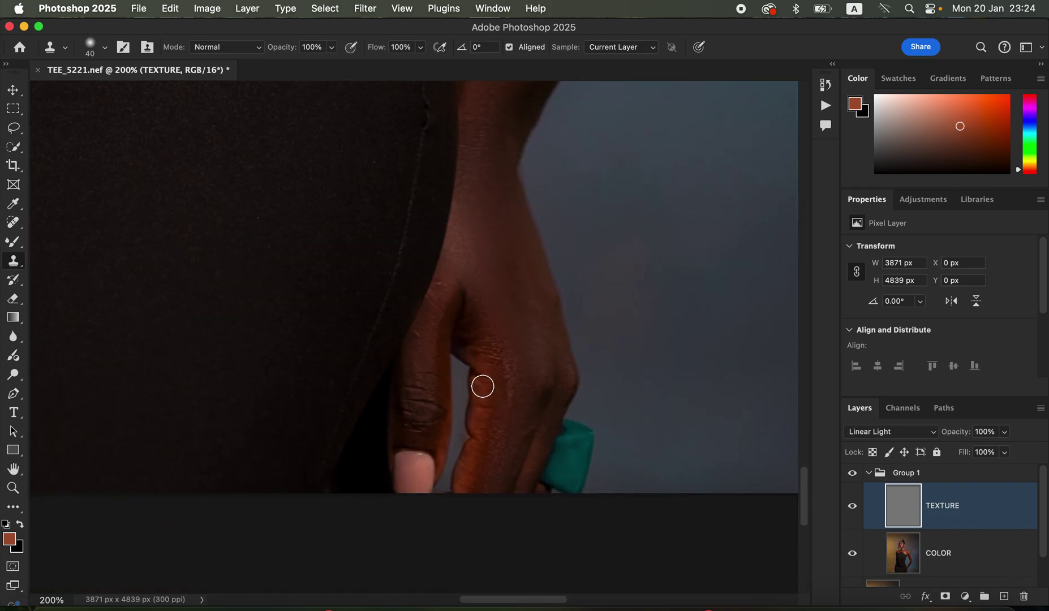
{"action": "left_click", "coordinate": [416, 359], "text": "alt"}
{"action": "left_click_drag", "start_coordinate": [418, 340], "coordinate": [417, 346]}
{"action": "left_click", "coordinate": [436, 325], "text": "alt"}
{"action": "left_click_drag", "start_coordinate": [443, 305], "coordinate": [433, 330]}
{"action": "left_click", "coordinate": [434, 331], "text": "alt"}
{"action": "left_click", "coordinate": [442, 288]}
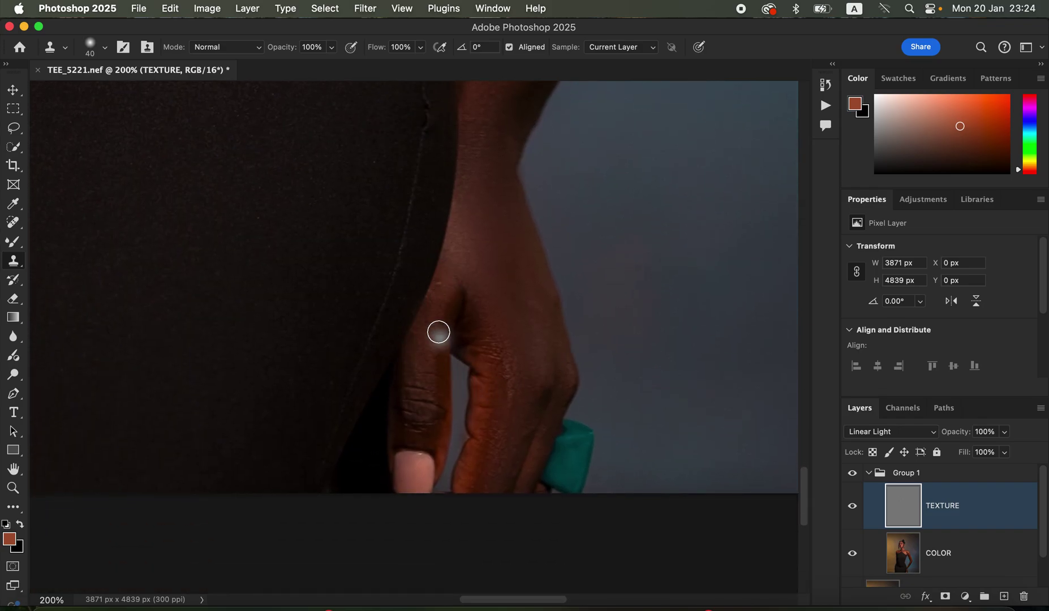
Collapse Group 1 and compare the whole portrait with and without the group's retouching.
{"action": "key", "text": "super+minus"}
{"action": "key", "text": "super+minus"}
{"action": "key", "text": "super+minus"}
{"action": "key", "text": "super+minus"}
{"action": "key", "text": "super+minus"}
{"action": "key", "text": "super+minus"}
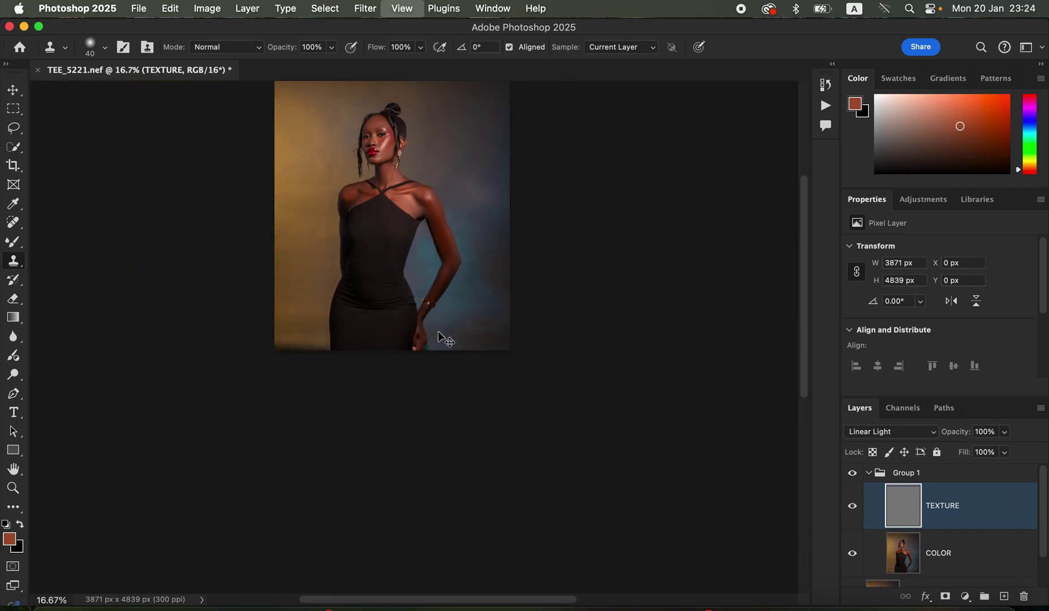
{"action": "key", "text": "super+minus"}
{"action": "scroll", "coordinate": [439, 332], "scroll_direction": "up", "scroll_amount": 3}
{"action": "scroll", "coordinate": [439, 332], "scroll_direction": "left", "scroll_amount": 1}
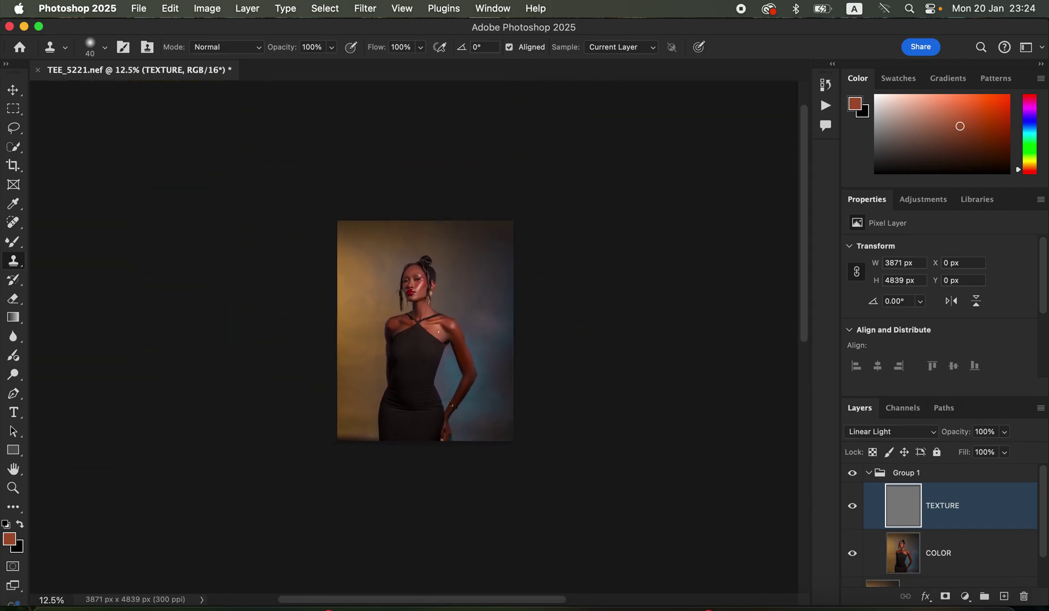
{"action": "key", "text": "super+plus"}
{"action": "key", "text": "super+plus"}
{"action": "key", "text": "super+plus"}
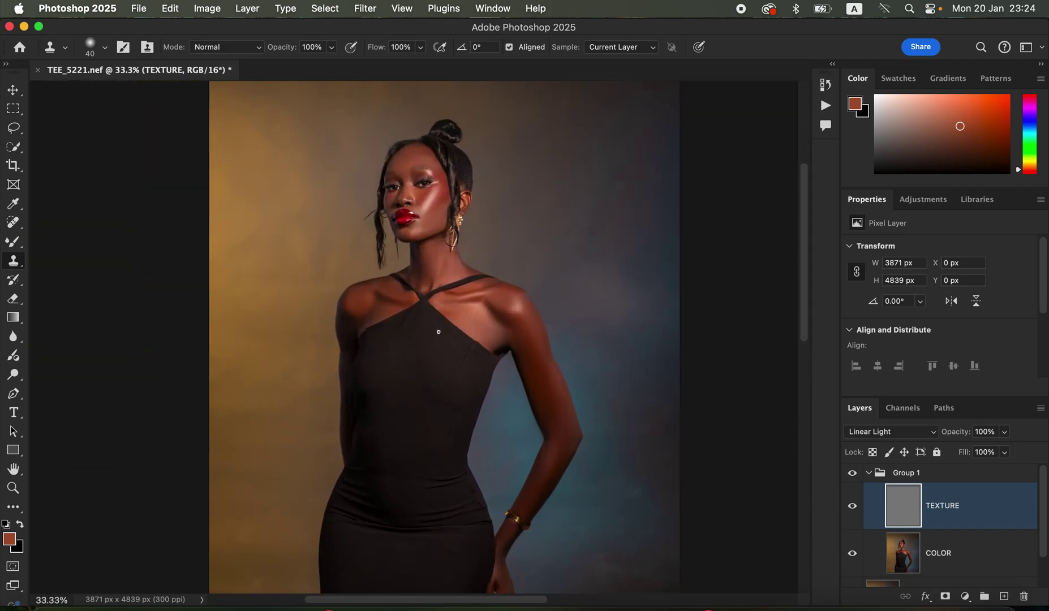
{"action": "left_click", "coordinate": [868, 473]}
{"action": "left_click", "coordinate": [854, 476]}
{"action": "left_click", "coordinate": [855, 477]}
{"action": "left_click", "coordinate": [857, 474]}
{"action": "left_click", "coordinate": [856, 474]}
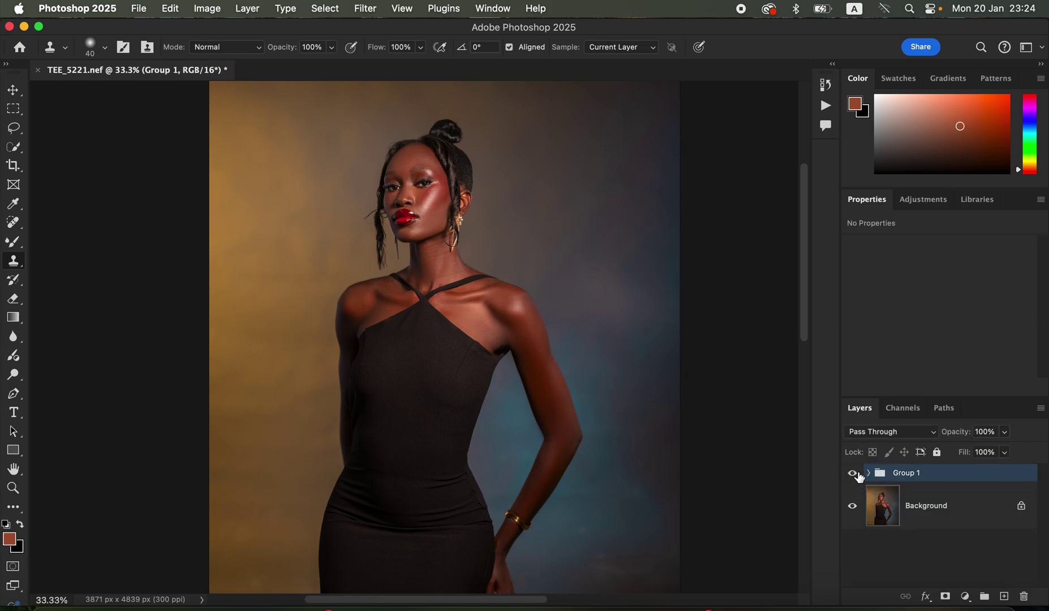
{"action": "left_click", "coordinate": [857, 476]}
Stamp all visible layers into a new merged layer and add an empty layer above it, keeping the merged layer active.
{"action": "key", "text": "super+alt+shift+e"}
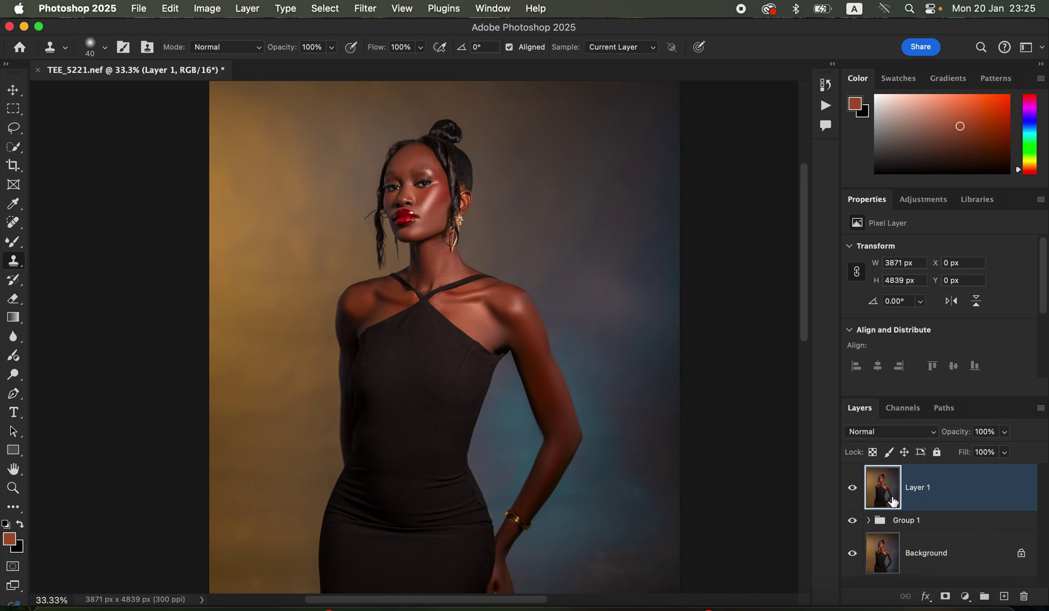
{"action": "left_click", "coordinate": [1004, 597]}
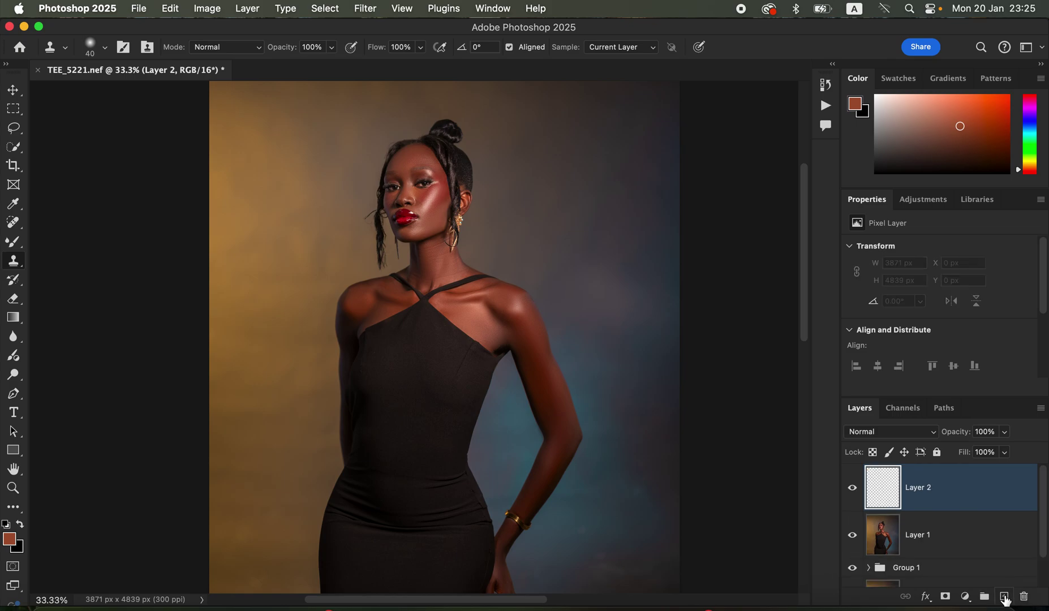
{"action": "left_click", "coordinate": [955, 541]}
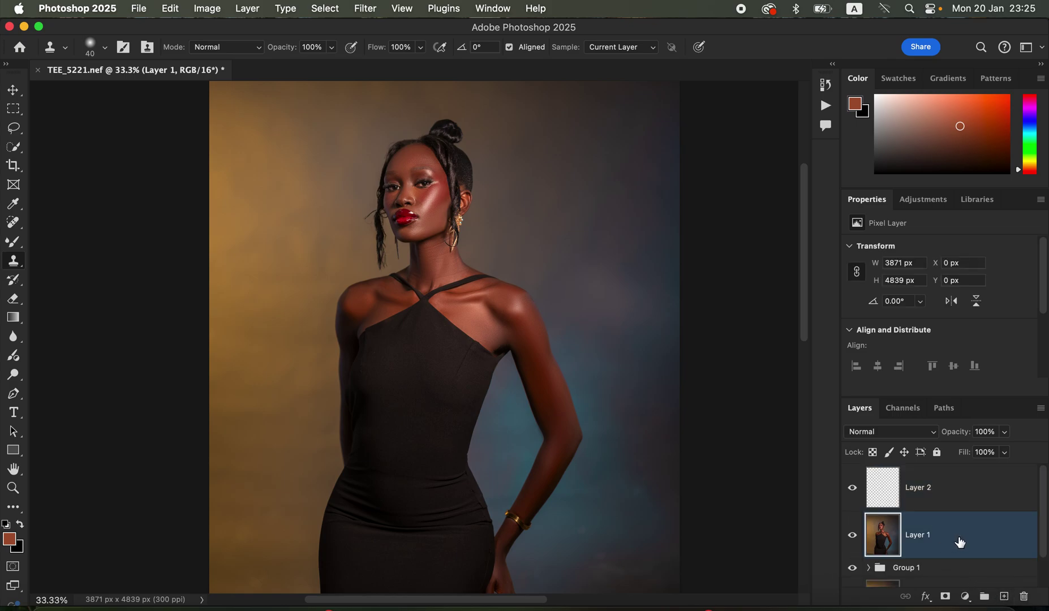
{"action": "left_click", "coordinate": [326, 8]}
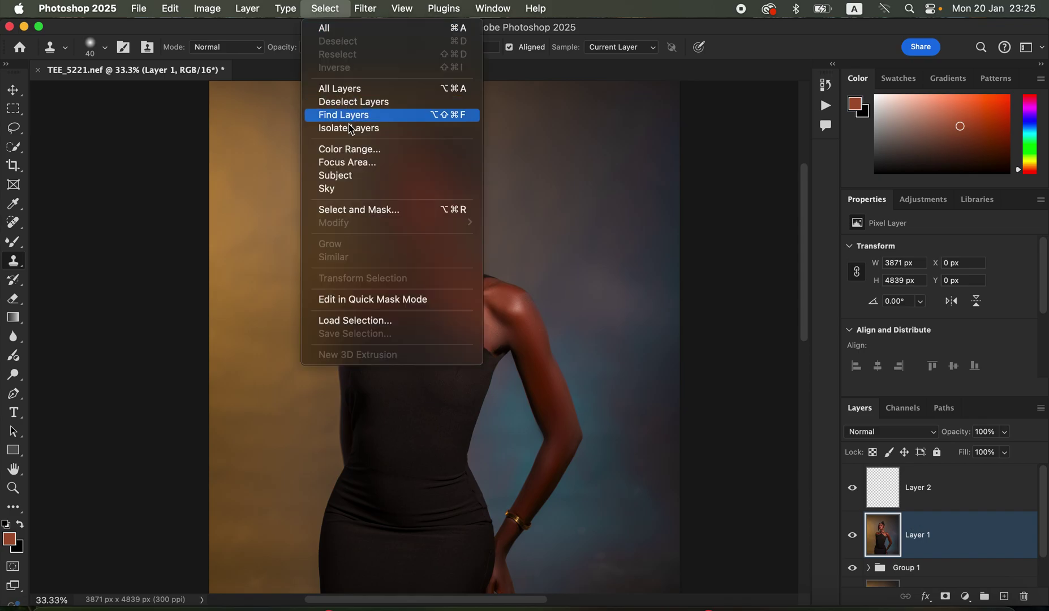
{"action": "left_click", "coordinate": [354, 176]}
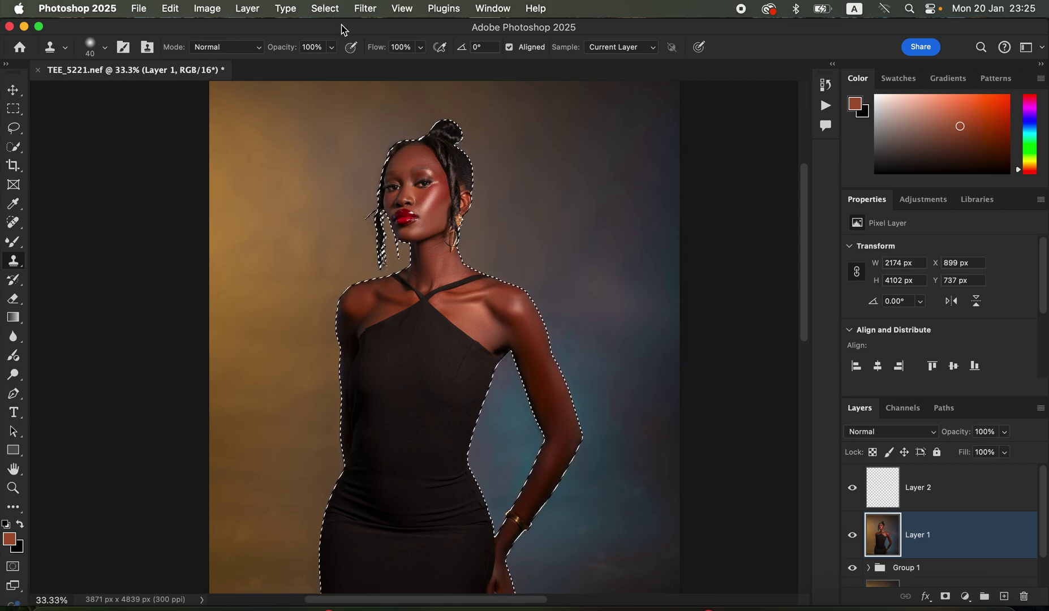
{"action": "key", "text": "super+d"}
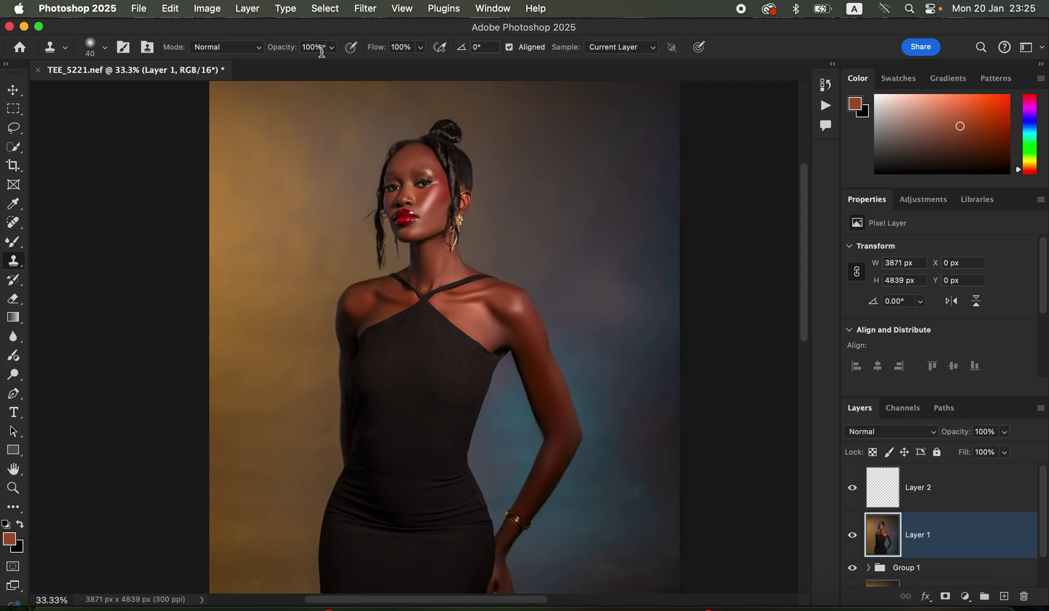
{"action": "left_click", "coordinate": [18, 148]}
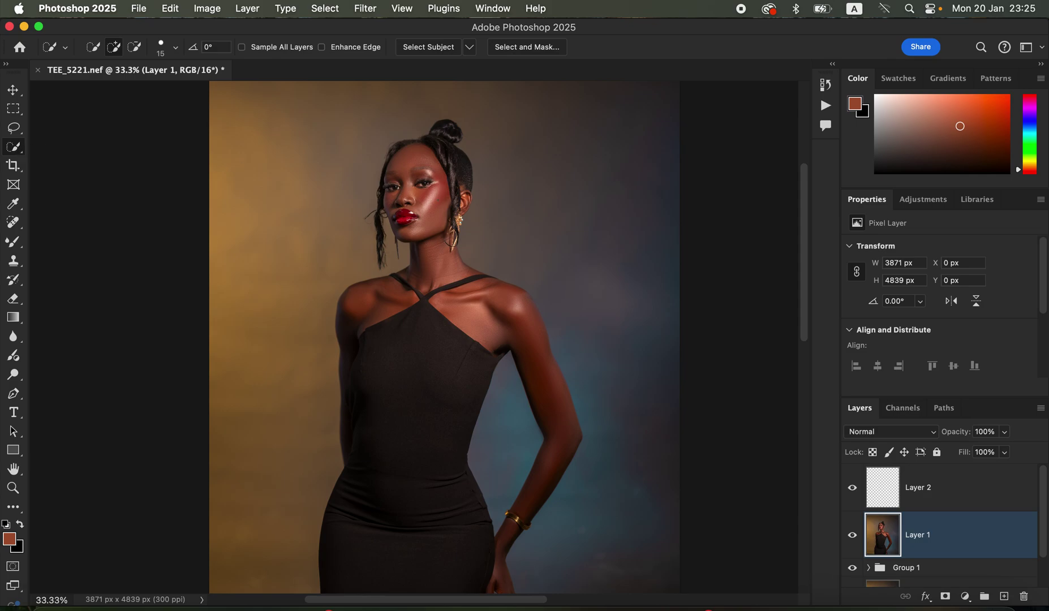
{"action": "mouse_move", "coordinate": [408, 221]}
{"action": "left_mouse_down"}
{"action": "mouse_move", "coordinate": [427, 300]}
{"action": "mouse_move", "coordinate": [418, 445]}
{"action": "mouse_move", "coordinate": [481, 345]}
{"action": "mouse_move", "coordinate": [524, 319]}
{"action": "left_mouse_up"}
{"action": "mouse_move", "coordinate": [546, 358]}
{"action": "left_mouse_down"}
{"action": "mouse_move", "coordinate": [557, 396]}
{"action": "mouse_move", "coordinate": [526, 498]}
{"action": "left_mouse_up"}
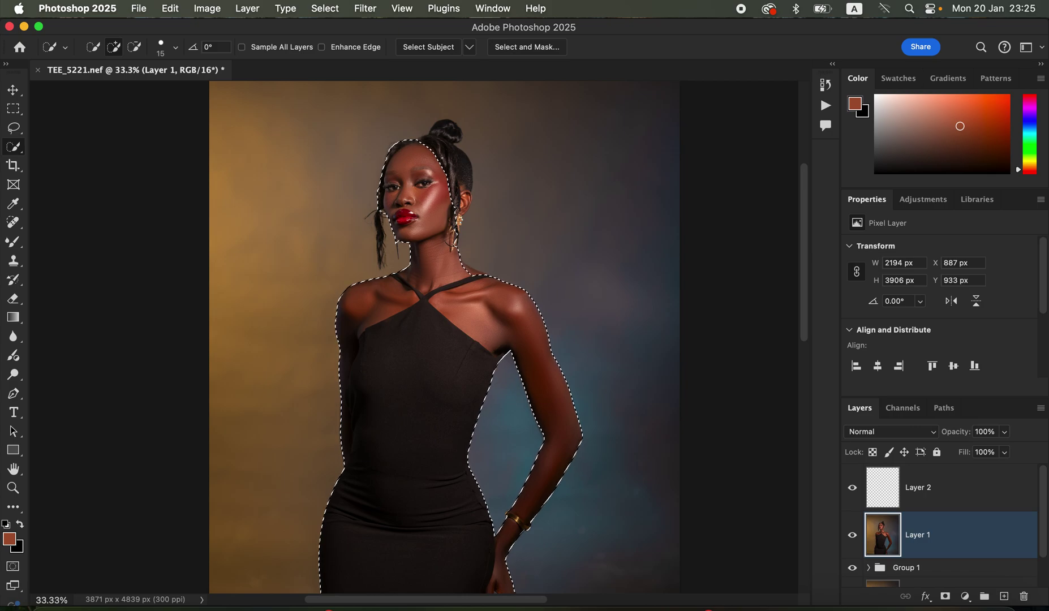
{"action": "left_click", "coordinate": [447, 137]}
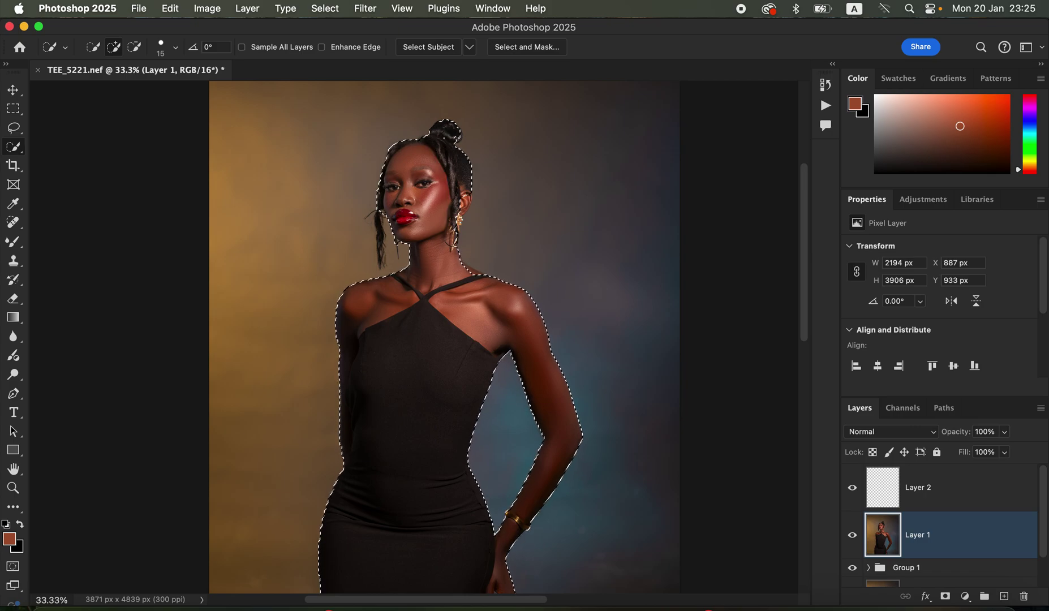
{"action": "key", "text": "super+z"}
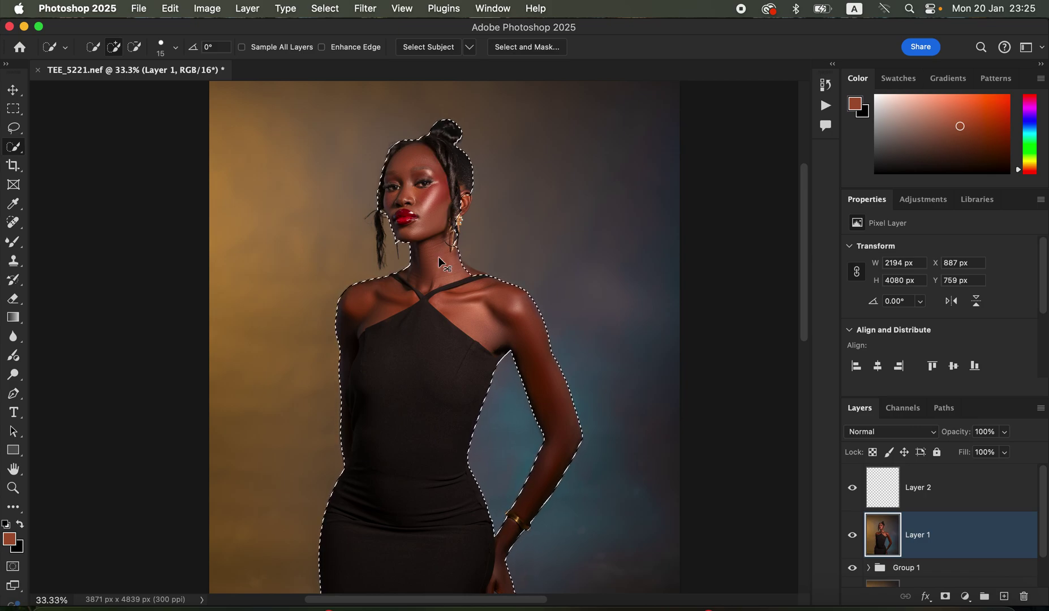
{"action": "key", "text": "super+d"}
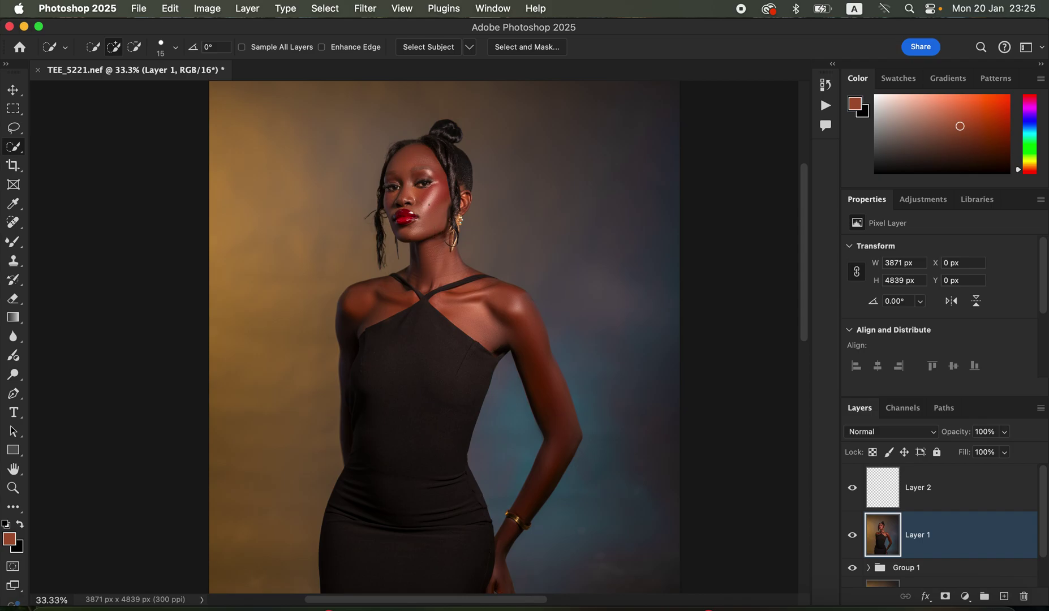
Select the subject from the merged Layer 1 and set the empty Layer 2's blend mode to Color.
{"action": "left_click", "coordinate": [313, 7]}
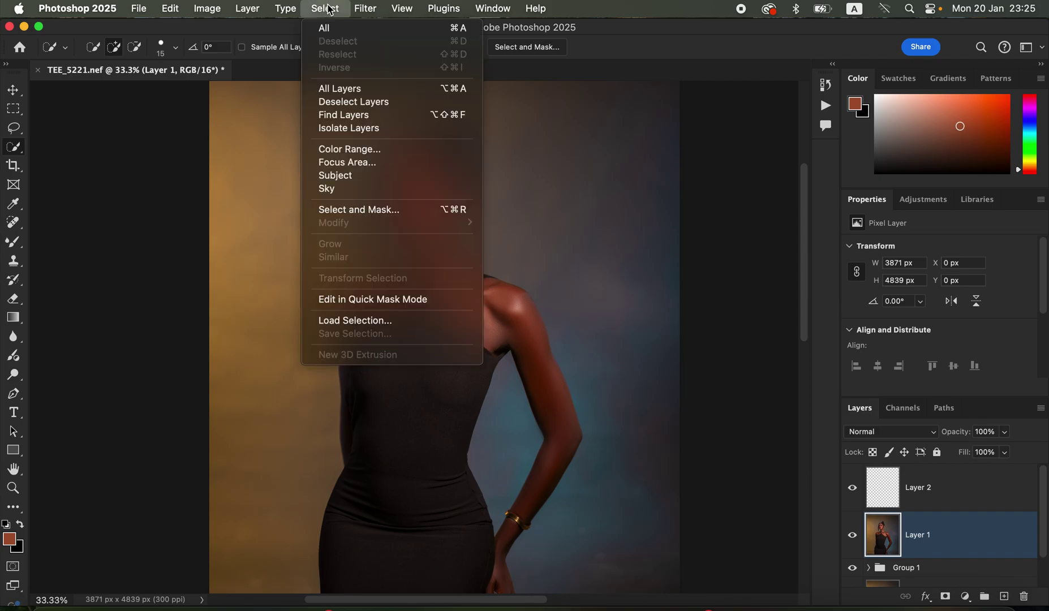
{"action": "left_click", "coordinate": [347, 178]}
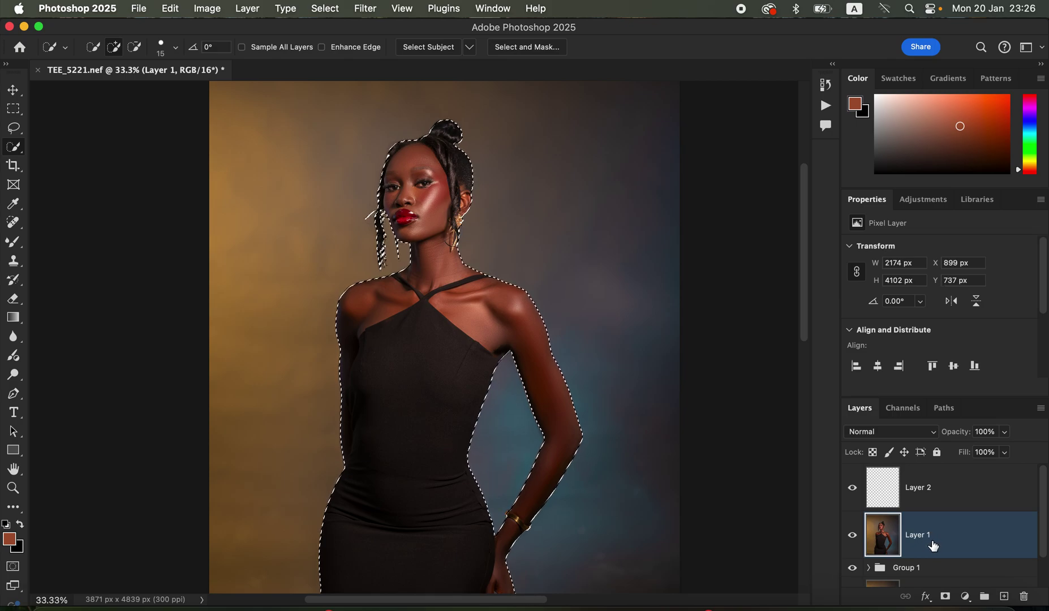
{"action": "left_click", "coordinate": [952, 499]}
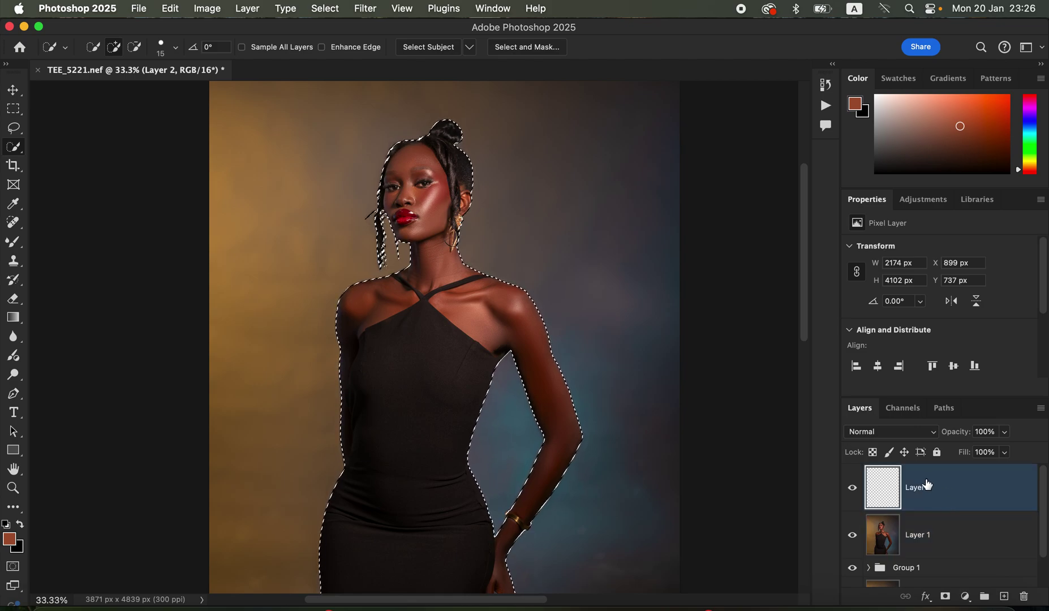
{"action": "left_click", "coordinate": [894, 432]}
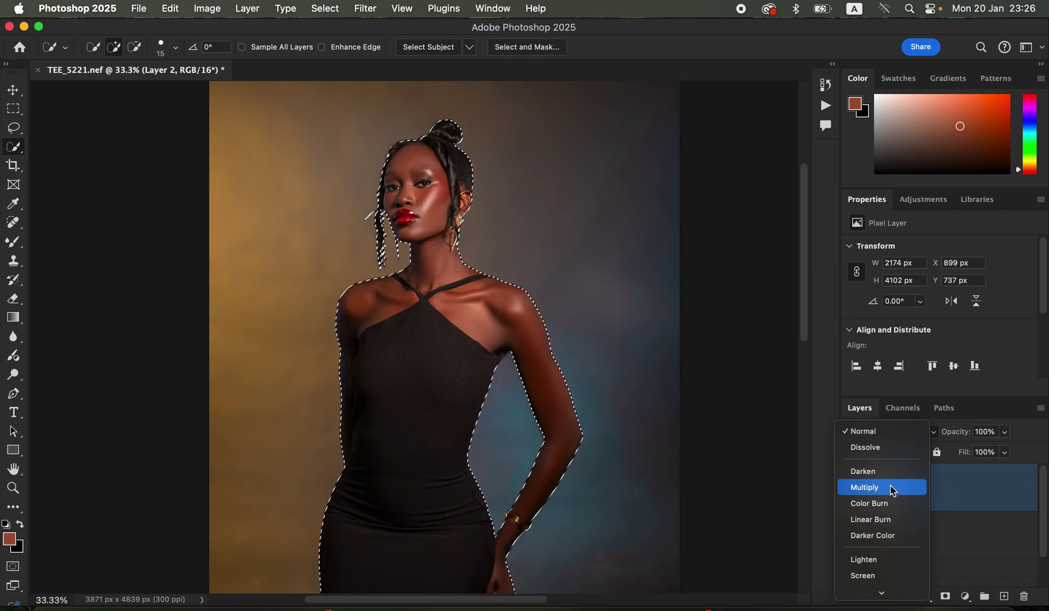
{"action": "mouse_move", "coordinate": [889, 601]}
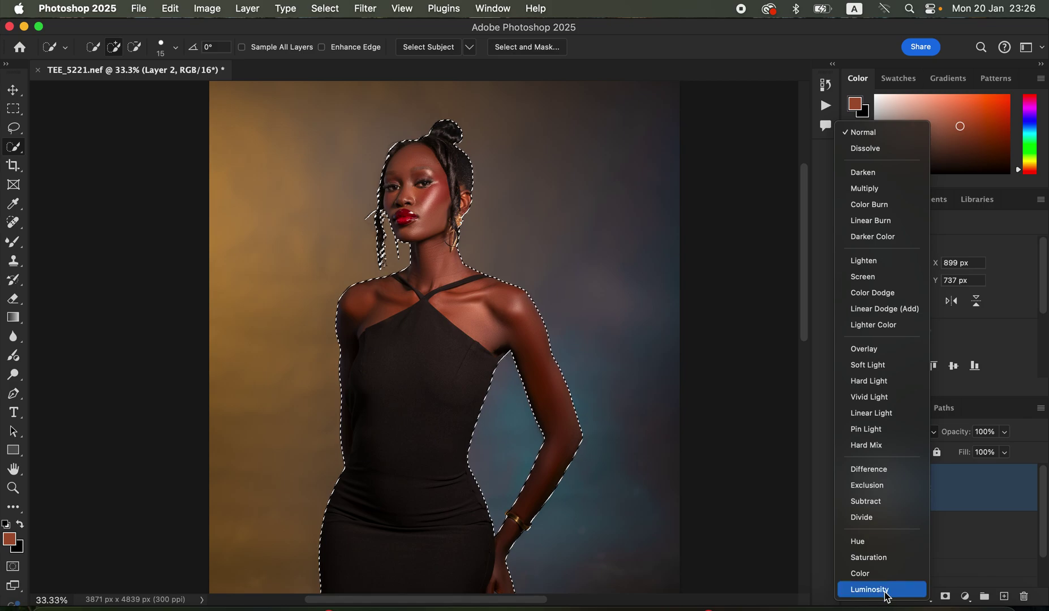
{"action": "left_click", "coordinate": [884, 575]}
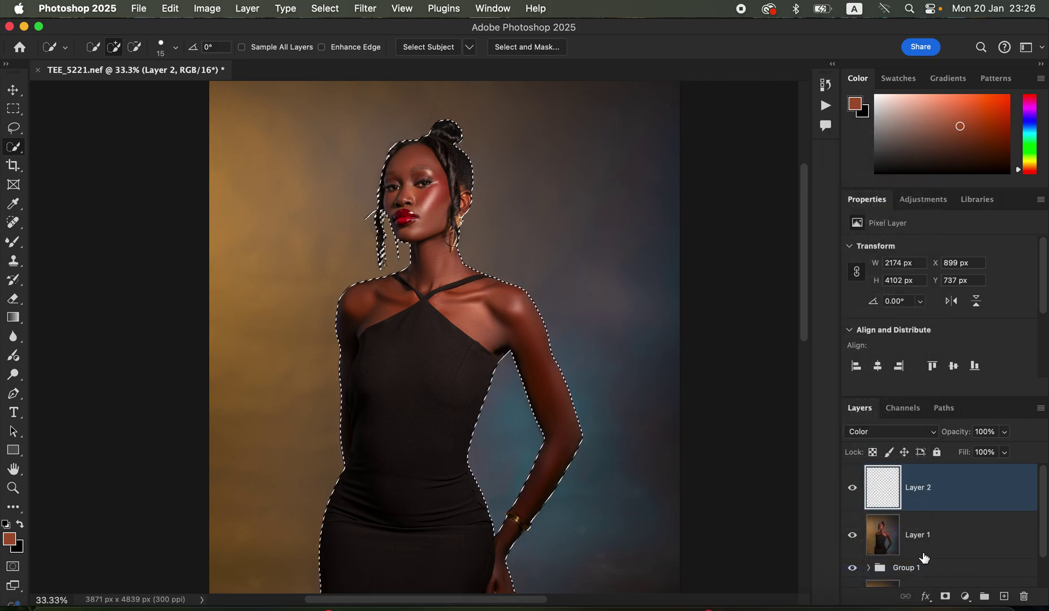
Switch from the Mixer Brush to the Brush tool and check the brush tip's size and hardness.
{"action": "left_click", "coordinate": [13, 242]}
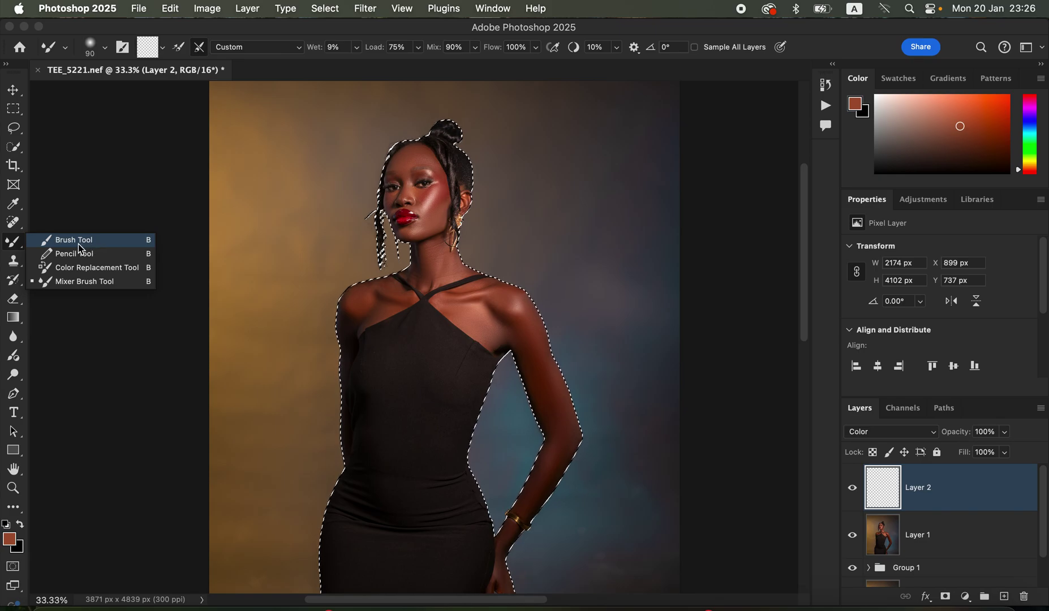
{"action": "left_click", "coordinate": [73, 240]}
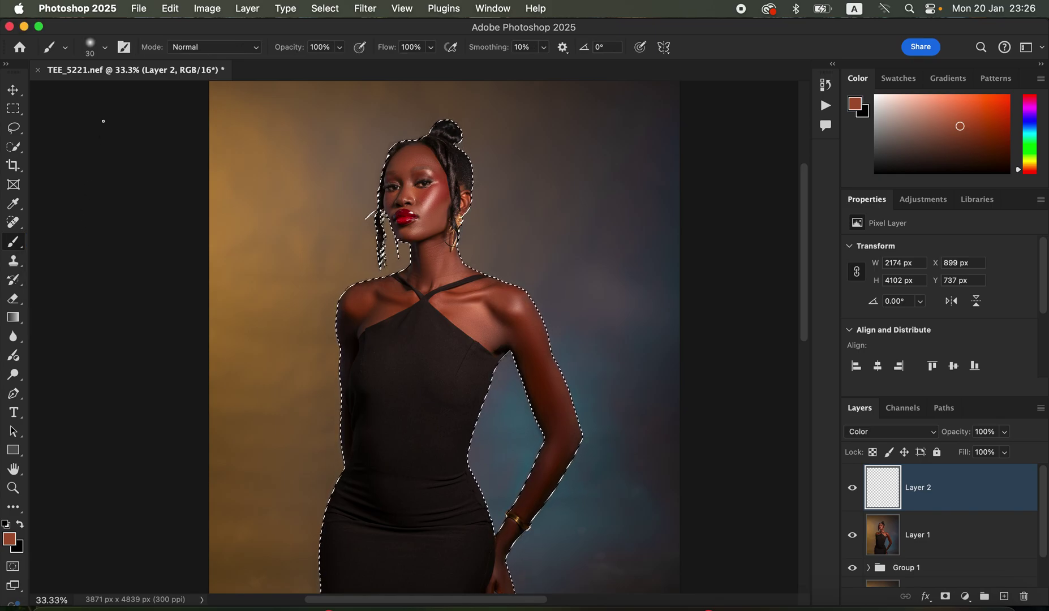
{"action": "left_click", "coordinate": [104, 51]}
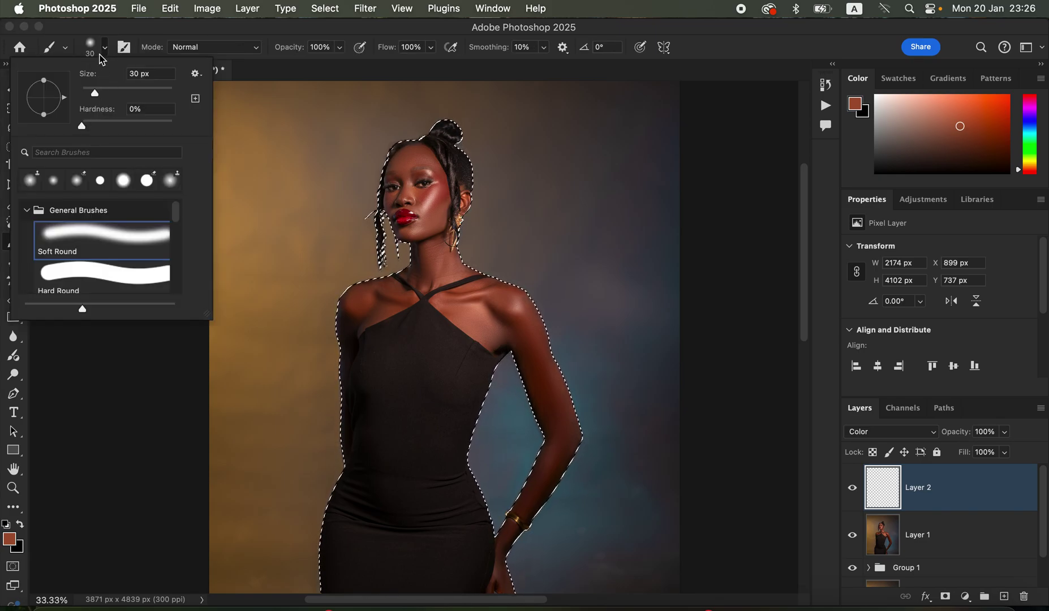
{"action": "left_click", "coordinate": [106, 50]}
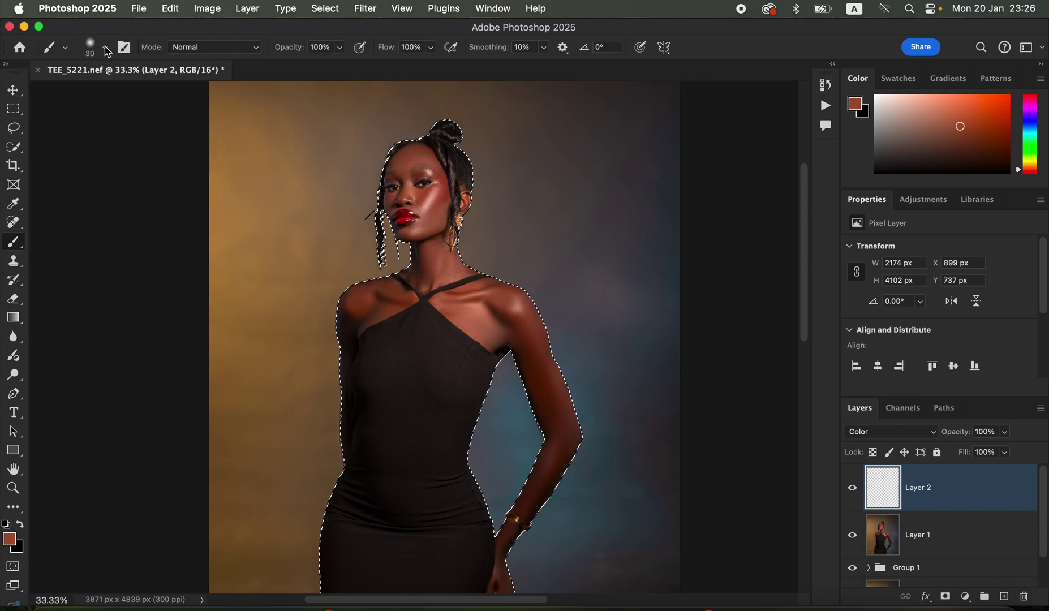
{"action": "left_click", "coordinate": [208, 50]}
{"action": "left_click", "coordinate": [206, 48]}
Sample a reddish-brown skin tone from the chest beside the dress strap as the painting colour.
{"action": "key", "text": "super+equal"}
{"action": "key", "text": "super+equal"}
{"action": "key", "text": "super+equal"}
{"action": "key", "text": "super+equal"}
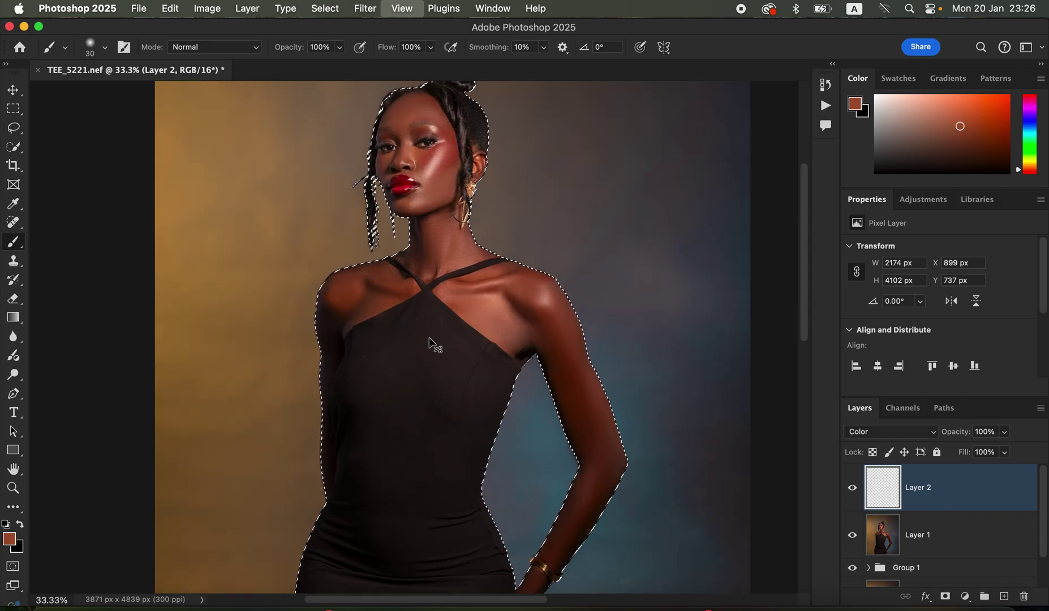
{"action": "scroll", "coordinate": [533, 276], "scroll_direction": "up", "scroll_amount": 10}
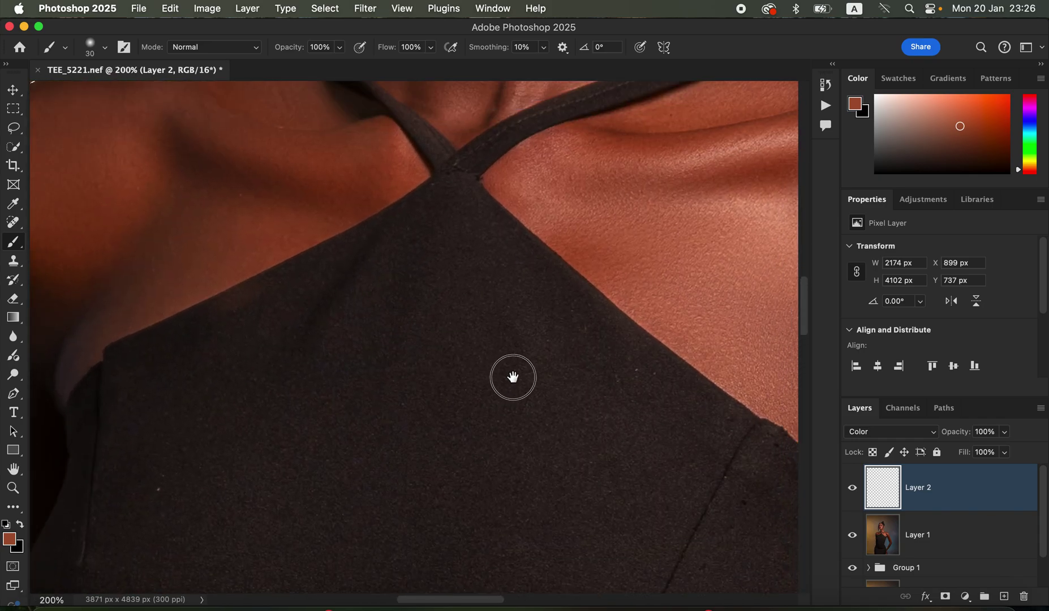
{"action": "scroll", "coordinate": [529, 359], "scroll_direction": "up", "scroll_amount": 3}
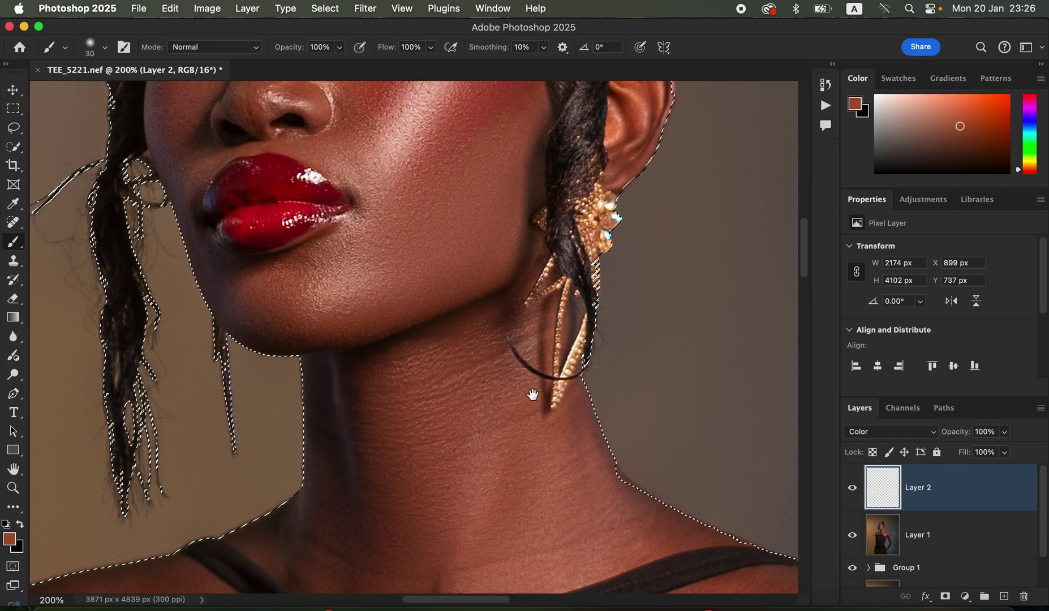
{"action": "scroll", "coordinate": [537, 340], "scroll_direction": "down", "scroll_amount": 10}
{"action": "scroll", "coordinate": [525, 333], "scroll_direction": "right", "scroll_amount": 1}
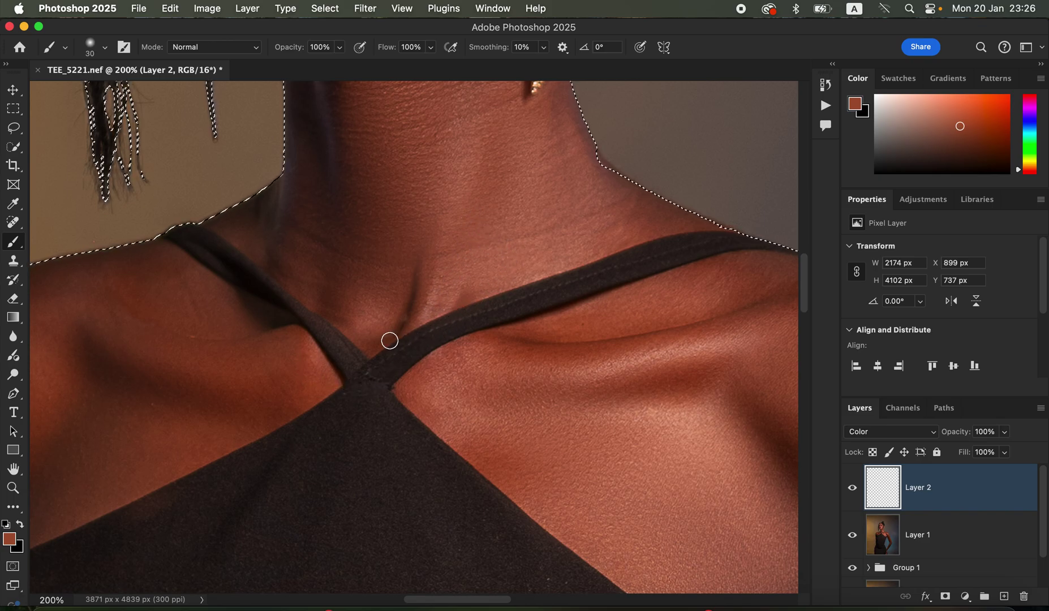
{"action": "left_click", "coordinate": [298, 353], "text": "alt"}
{"action": "left_click", "coordinate": [301, 355], "text": "alt"}
{"action": "left_click", "coordinate": [299, 365], "text": "alt"}
{"action": "left_click", "coordinate": [300, 365], "text": "alt"}
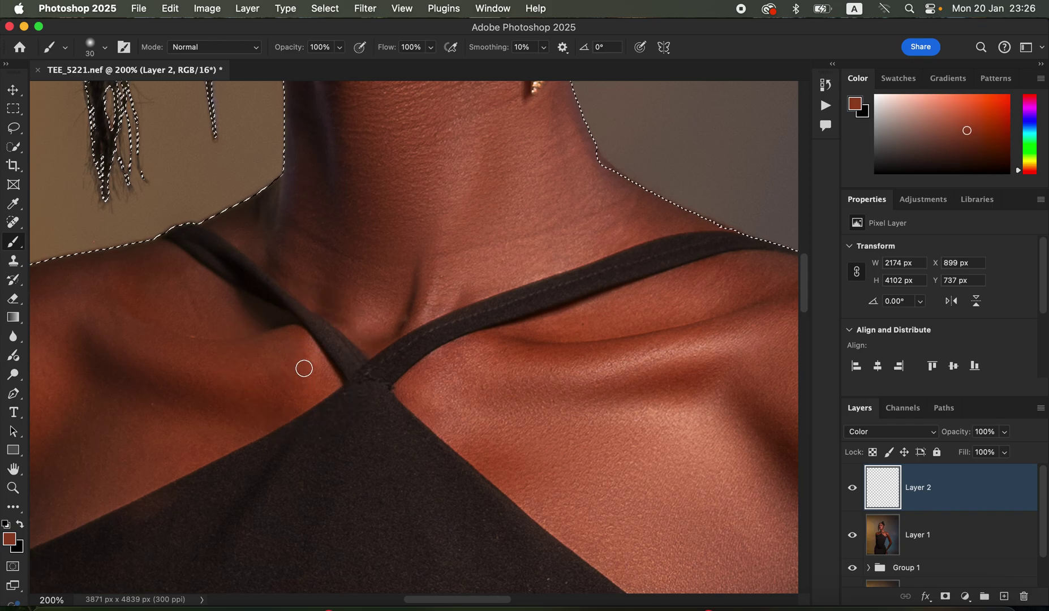
{"action": "left_click", "coordinate": [301, 366], "text": "alt"}
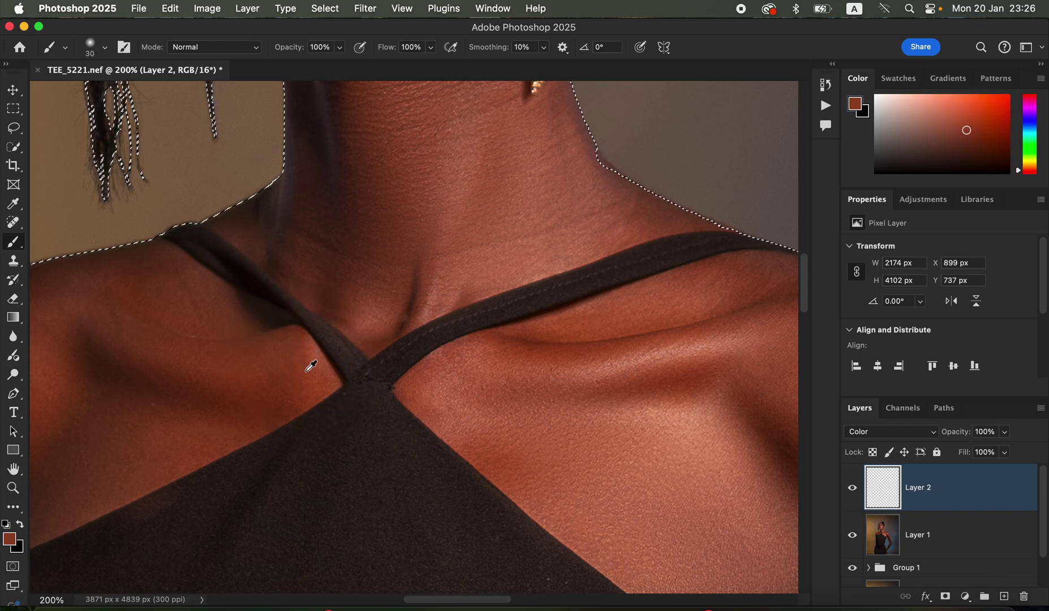
{"action": "left_click", "coordinate": [310, 366], "text": "alt"}
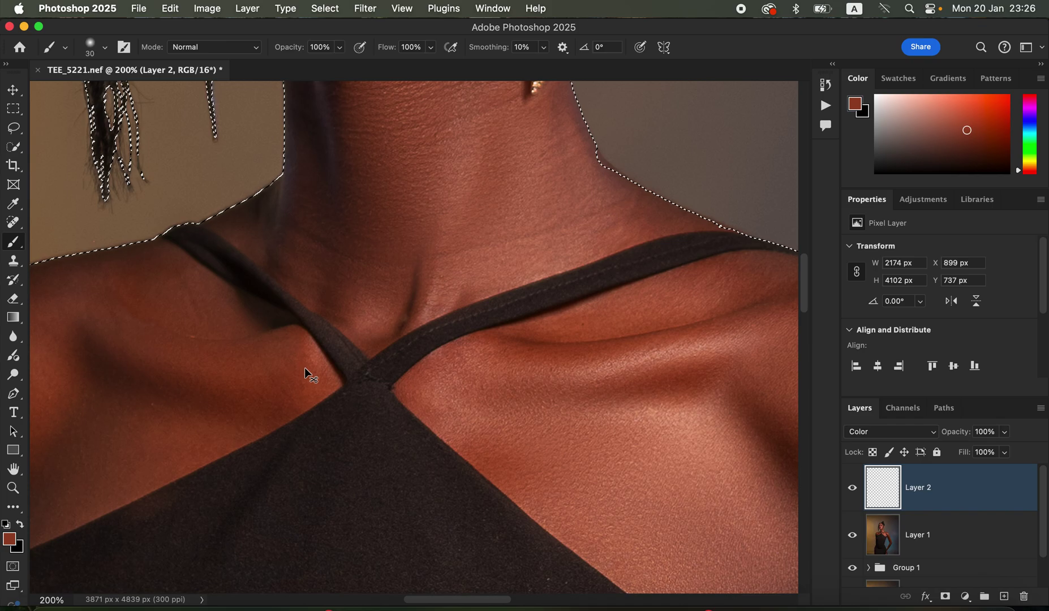
{"action": "key", "text": "super+bracketleft"}
{"action": "key", "text": "super+bracketleft"}
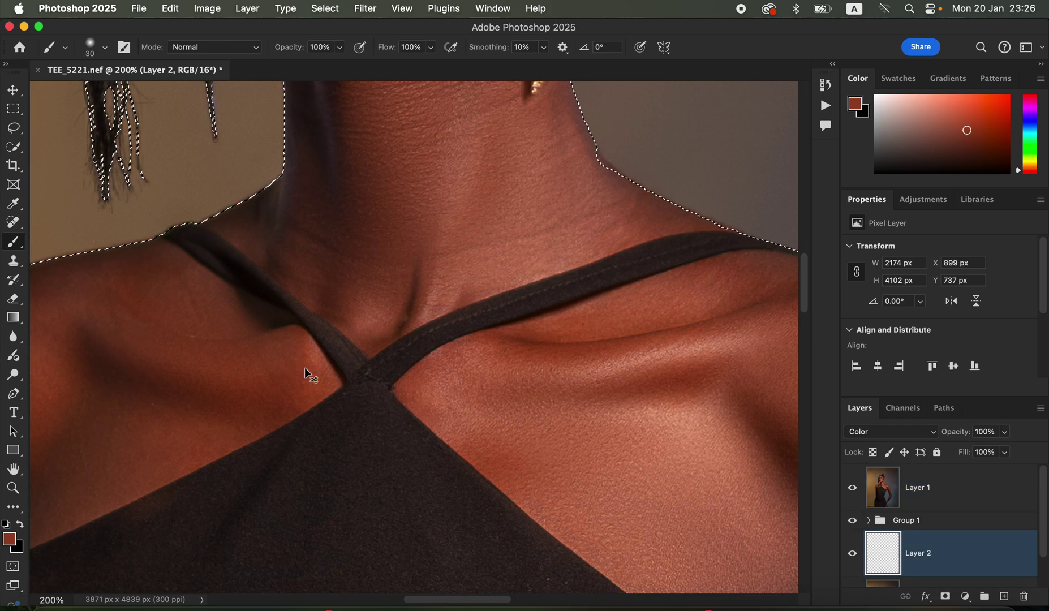
{"action": "key", "text": "super+bracketright"}
{"action": "key", "text": "super+bracketright"}
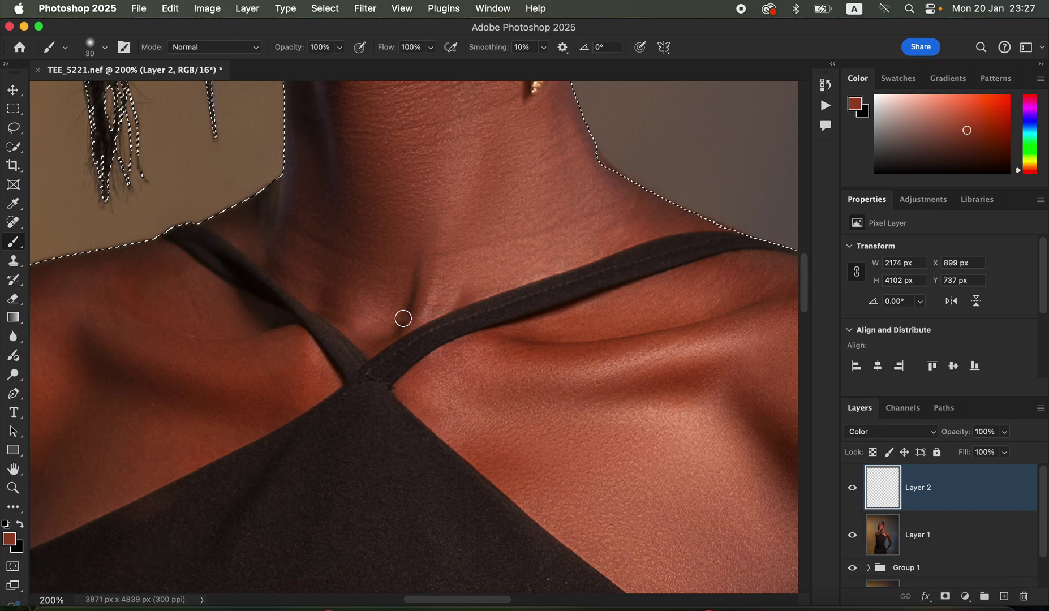
Enlarge the brush to 150 px and paint the sampled skin tone on Layer 2 over the shoulder and upper part of the bent arm.
{"action": "key", "text": "super+minus"}
{"action": "key", "text": "super+minus"}
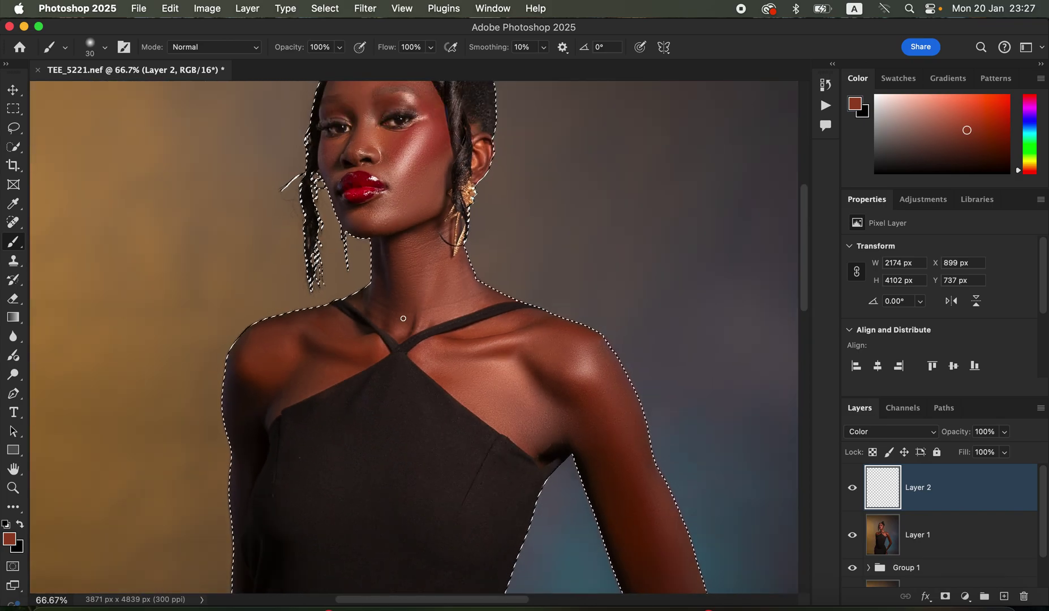
{"action": "key", "text": "bracketright"}
{"action": "key", "text": "bracketright"}
{"action": "key", "text": "bracketright"}
{"action": "key", "text": "bracketright"}
{"action": "key", "text": "bracketright"}
{"action": "key", "text": "bracketright"}
{"action": "key", "text": "bracketright"}
{"action": "key", "text": "bracketright"}
{"action": "key", "text": "bracketright"}
{"action": "key", "text": "bracketright"}
{"action": "mouse_move", "coordinate": [514, 348]}
{"action": "left_mouse_down"}
{"action": "mouse_move", "coordinate": [482, 374]}
{"action": "mouse_move", "coordinate": [491, 387]}
{"action": "mouse_move", "coordinate": [535, 379]}
{"action": "mouse_move", "coordinate": [547, 404]}
{"action": "mouse_move", "coordinate": [571, 416]}
{"action": "mouse_move", "coordinate": [588, 407]}
{"action": "mouse_move", "coordinate": [582, 361]}
{"action": "mouse_move", "coordinate": [620, 466]}
{"action": "left_mouse_up"}
Paint the sampled skin tone over the neck, the jaw and the face.
{"action": "key", "text": "super+minus"}
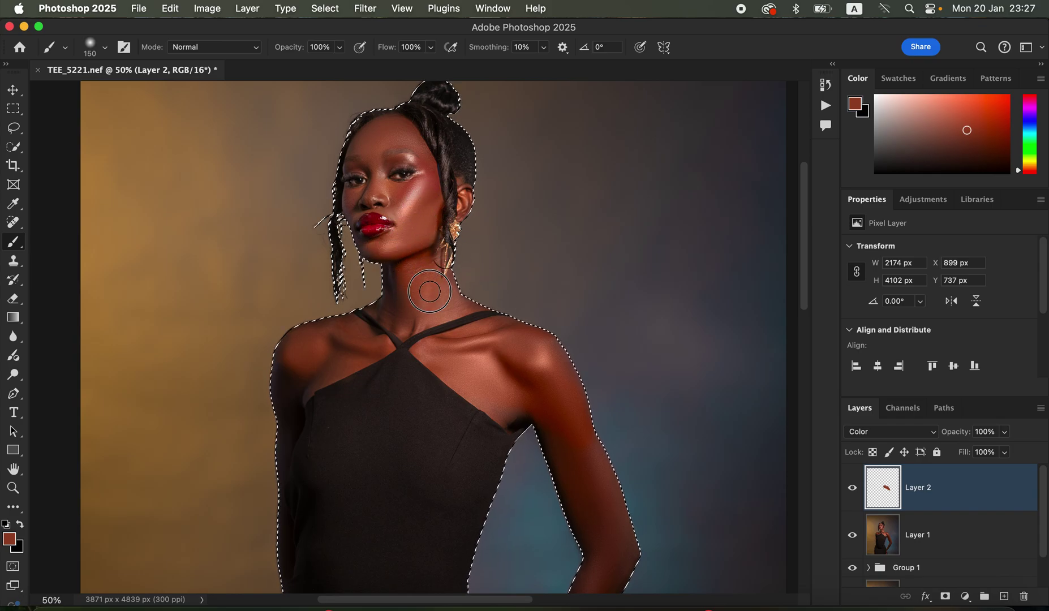
{"action": "mouse_move", "coordinate": [406, 309]}
{"action": "left_mouse_down"}
{"action": "mouse_move", "coordinate": [382, 305]}
{"action": "mouse_move", "coordinate": [404, 323]}
{"action": "left_mouse_up"}
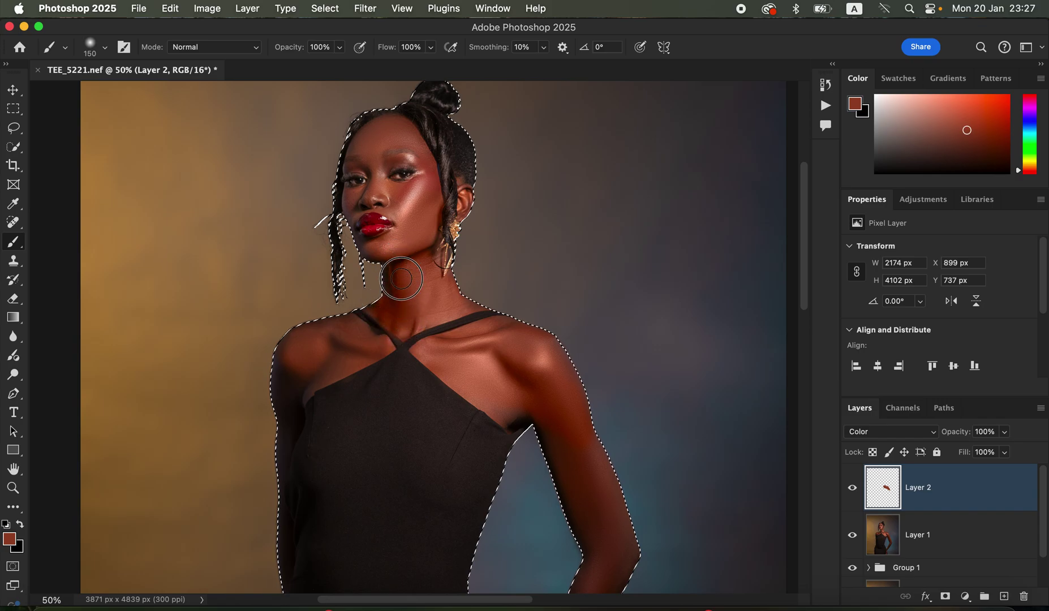
{"action": "mouse_move", "coordinate": [439, 309]}
{"action": "left_mouse_down"}
{"action": "mouse_move", "coordinate": [413, 286]}
{"action": "mouse_move", "coordinate": [405, 239]}
{"action": "mouse_move", "coordinate": [382, 243]}
{"action": "mouse_move", "coordinate": [413, 222]}
{"action": "mouse_move", "coordinate": [373, 151]}
{"action": "mouse_move", "coordinate": [402, 132]}
{"action": "mouse_move", "coordinate": [418, 149]}
{"action": "mouse_move", "coordinate": [385, 131]}
{"action": "mouse_move", "coordinate": [357, 146]}
{"action": "mouse_move", "coordinate": [375, 158]}
{"action": "mouse_move", "coordinate": [374, 191]}
{"action": "mouse_move", "coordinate": [355, 196]}
{"action": "mouse_move", "coordinate": [395, 209]}
{"action": "mouse_move", "coordinate": [386, 201]}
{"action": "mouse_move", "coordinate": [416, 227]}
{"action": "mouse_move", "coordinate": [419, 238]}
{"action": "mouse_move", "coordinate": [382, 252]}
{"action": "left_mouse_up"}
Reduce the brush to 90 px and paint the cheek edge, forehead, ear side and side of the neck.
{"action": "key", "text": "bracketleft"}
{"action": "key", "text": "bracketleft"}
{"action": "key", "text": "bracketleft"}
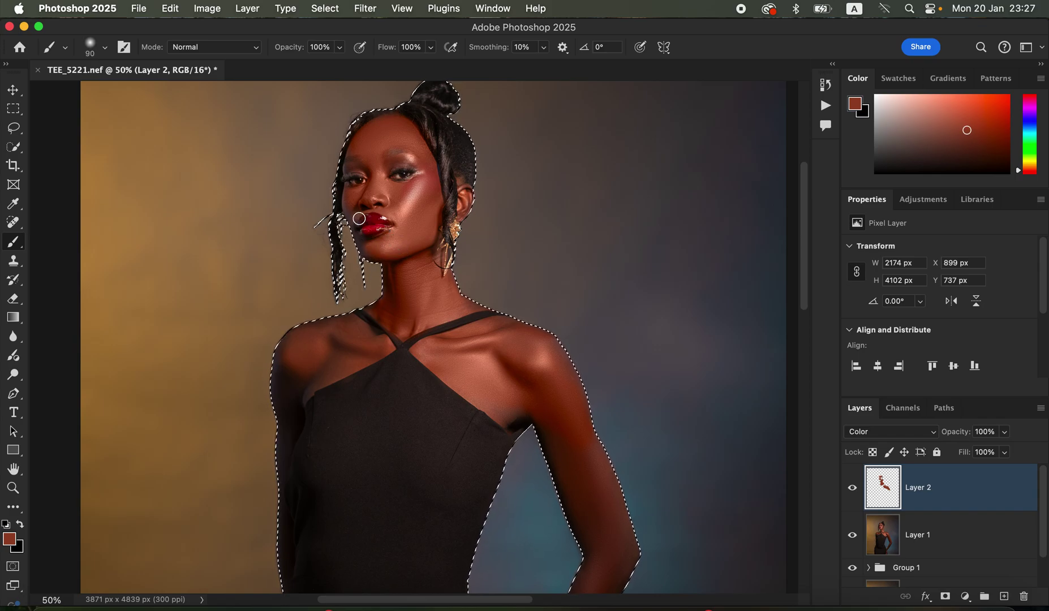
{"action": "left_click_drag", "start_coordinate": [351, 212], "coordinate": [352, 191]}
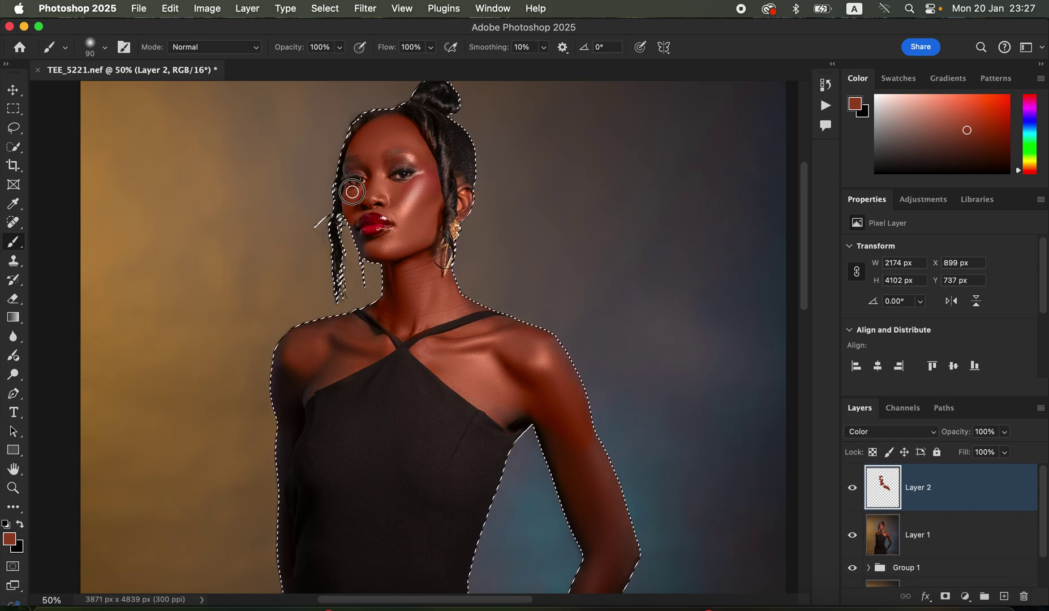
{"action": "left_click_drag", "start_coordinate": [358, 148], "coordinate": [376, 160]}
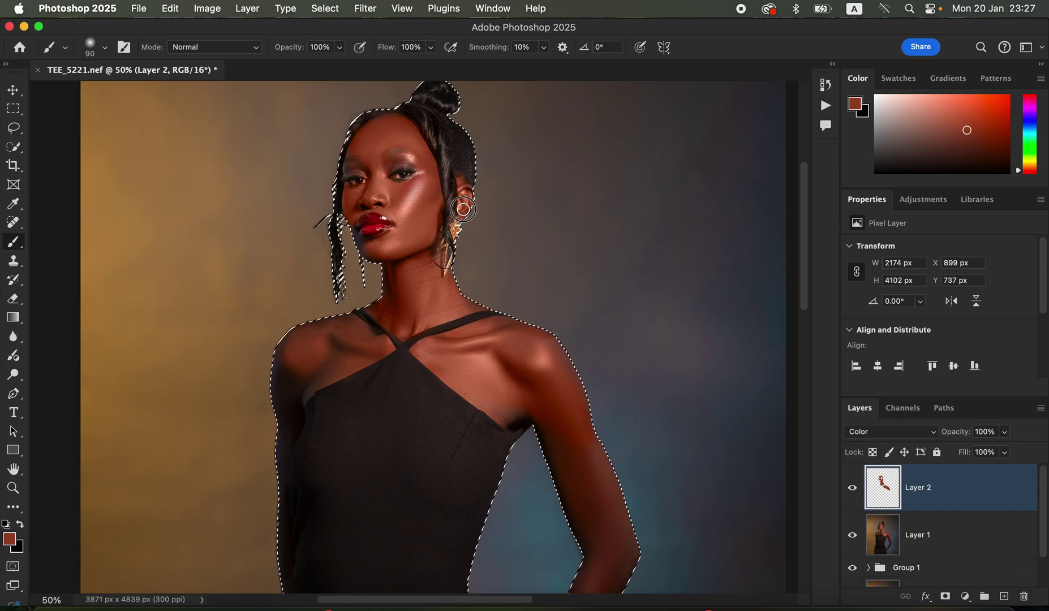
{"action": "mouse_move", "coordinate": [435, 225]}
{"action": "left_mouse_down"}
{"action": "mouse_move", "coordinate": [429, 265]}
{"action": "mouse_move", "coordinate": [440, 253]}
{"action": "mouse_move", "coordinate": [439, 281]}
{"action": "mouse_move", "coordinate": [459, 305]}
{"action": "left_mouse_up"}
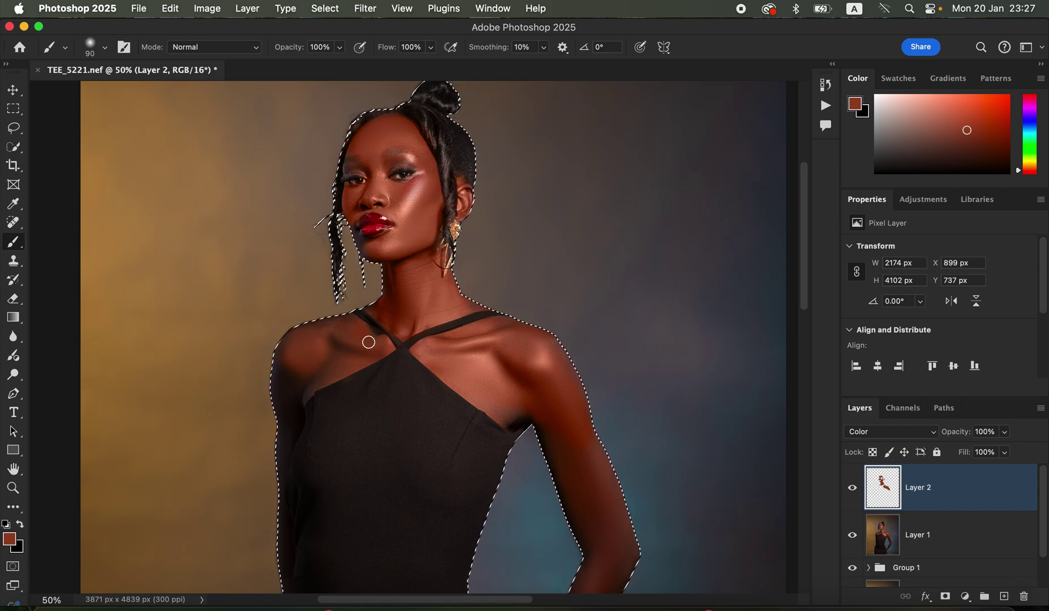
Enlarge the brush to 175 px and paint the shoulder and collarbone area on the straight arm's side.
{"action": "key", "text": "bracketright"}
{"action": "key", "text": "bracketright"}
{"action": "key", "text": "bracketright"}
{"action": "key", "text": "bracketright"}
{"action": "mouse_move", "coordinate": [341, 342]}
{"action": "left_mouse_down"}
{"action": "mouse_move", "coordinate": [309, 343]}
{"action": "mouse_move", "coordinate": [305, 375]}
{"action": "mouse_move", "coordinate": [370, 350]}
{"action": "mouse_move", "coordinate": [316, 367]}
{"action": "mouse_move", "coordinate": [289, 409]}
{"action": "left_mouse_up"}
{"action": "mouse_move", "coordinate": [328, 329]}
{"action": "left_mouse_down"}
{"action": "mouse_move", "coordinate": [352, 326]}
{"action": "mouse_move", "coordinate": [346, 337]}
{"action": "mouse_move", "coordinate": [384, 304]}
{"action": "mouse_move", "coordinate": [352, 332]}
{"action": "left_mouse_up"}
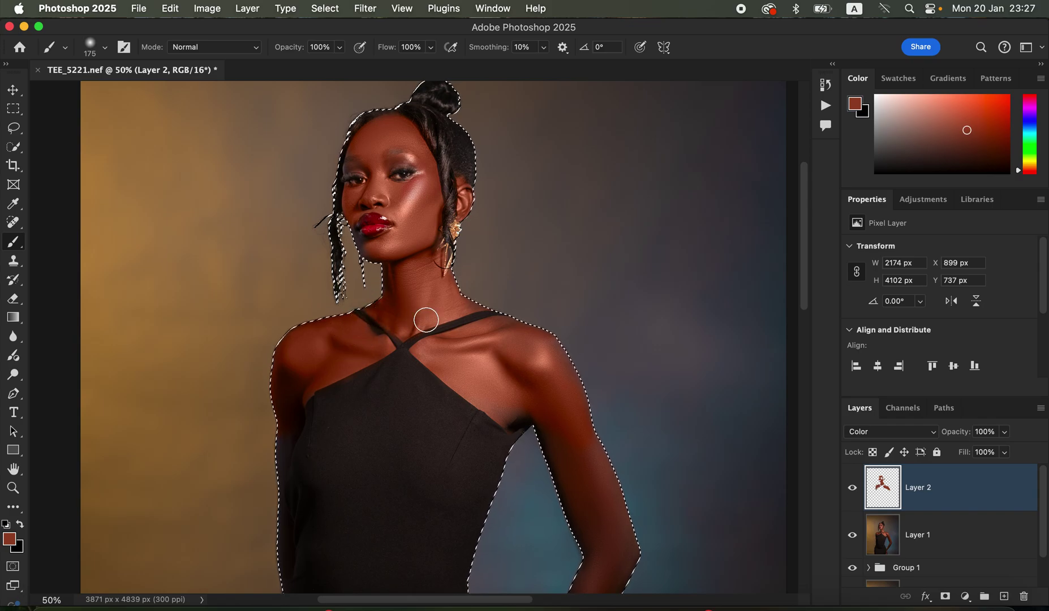
Paint the sampled skin tone down the straight arm and along the bent arm to the bracelet.
{"action": "left_click_drag", "start_coordinate": [461, 397], "coordinate": [495, 192]}
{"action": "mouse_move", "coordinate": [338, 238]}
{"action": "left_mouse_down"}
{"action": "mouse_move", "coordinate": [314, 232]}
{"action": "mouse_move", "coordinate": [308, 295]}
{"action": "left_mouse_up"}
{"action": "left_click_drag", "start_coordinate": [307, 336], "coordinate": [313, 375]}
{"action": "mouse_move", "coordinate": [318, 237]}
{"action": "left_mouse_down"}
{"action": "mouse_move", "coordinate": [334, 174]}
{"action": "mouse_move", "coordinate": [320, 229]}
{"action": "left_mouse_up"}
{"action": "mouse_move", "coordinate": [542, 179]}
{"action": "left_mouse_down"}
{"action": "mouse_move", "coordinate": [536, 204]}
{"action": "mouse_move", "coordinate": [552, 212]}
{"action": "mouse_move", "coordinate": [538, 183]}
{"action": "mouse_move", "coordinate": [489, 148]}
{"action": "mouse_move", "coordinate": [631, 304]}
{"action": "mouse_move", "coordinate": [631, 255]}
{"action": "mouse_move", "coordinate": [593, 238]}
{"action": "mouse_move", "coordinate": [589, 207]}
{"action": "mouse_move", "coordinate": [631, 345]}
{"action": "mouse_move", "coordinate": [637, 351]}
{"action": "mouse_move", "coordinate": [645, 321]}
{"action": "mouse_move", "coordinate": [649, 347]}
{"action": "mouse_move", "coordinate": [630, 376]}
{"action": "mouse_move", "coordinate": [637, 331]}
{"action": "mouse_move", "coordinate": [584, 458]}
{"action": "mouse_move", "coordinate": [635, 406]}
{"action": "mouse_move", "coordinate": [609, 448]}
{"action": "mouse_move", "coordinate": [661, 348]}
{"action": "mouse_move", "coordinate": [630, 245]}
{"action": "mouse_move", "coordinate": [590, 180]}
{"action": "mouse_move", "coordinate": [602, 244]}
{"action": "mouse_move", "coordinate": [576, 194]}
{"action": "mouse_move", "coordinate": [618, 291]}
{"action": "mouse_move", "coordinate": [588, 171]}
{"action": "mouse_move", "coordinate": [541, 117]}
{"action": "mouse_move", "coordinate": [558, 119]}
{"action": "mouse_move", "coordinate": [651, 243]}
{"action": "left_mouse_up"}
{"action": "key", "text": "space"}
Reduce the brush to 90 px and paint the wrist and the back of the hand below the bracelet.
{"action": "key", "text": "bracketleft"}
{"action": "key", "text": "bracketleft"}
{"action": "key", "text": "bracketleft"}
{"action": "key", "text": "bracketleft"}
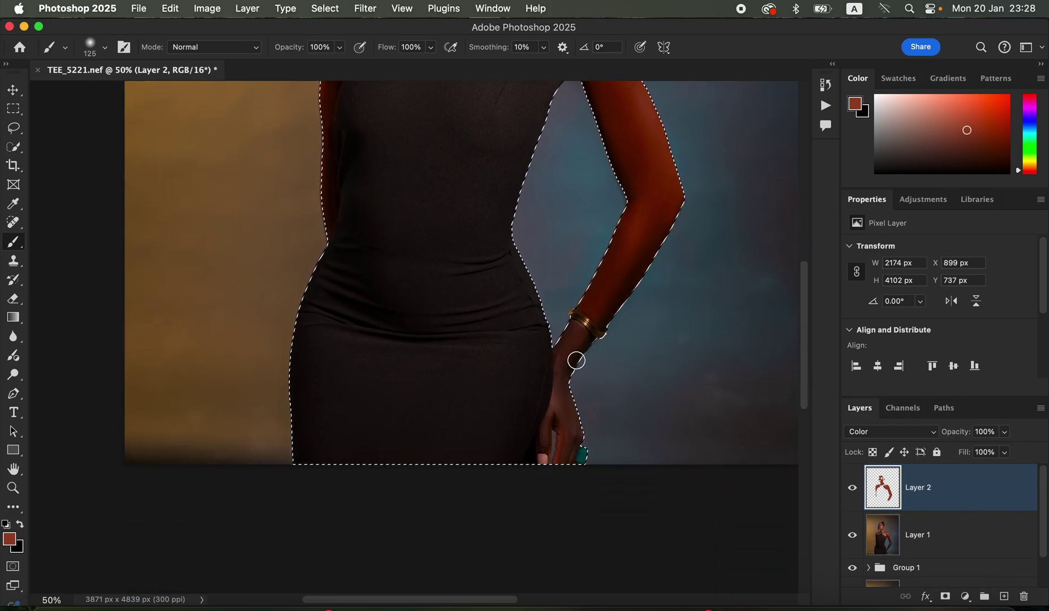
{"action": "mouse_move", "coordinate": [576, 358]}
{"action": "left_mouse_down"}
{"action": "mouse_move", "coordinate": [569, 342]}
{"action": "mouse_move", "coordinate": [565, 352]}
{"action": "left_mouse_up"}
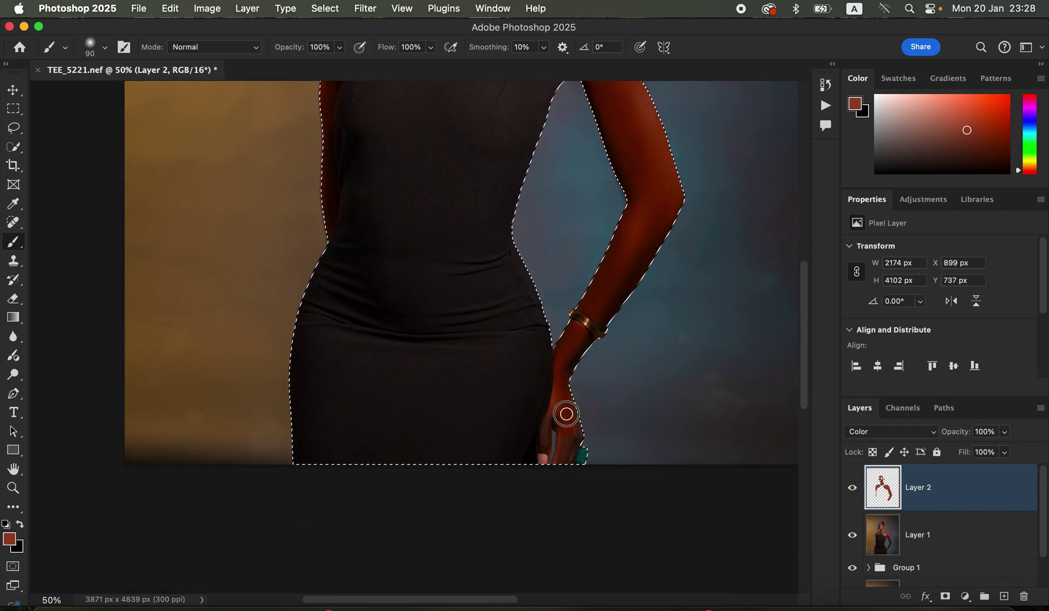
{"action": "left_click_drag", "start_coordinate": [570, 406], "coordinate": [568, 439]}
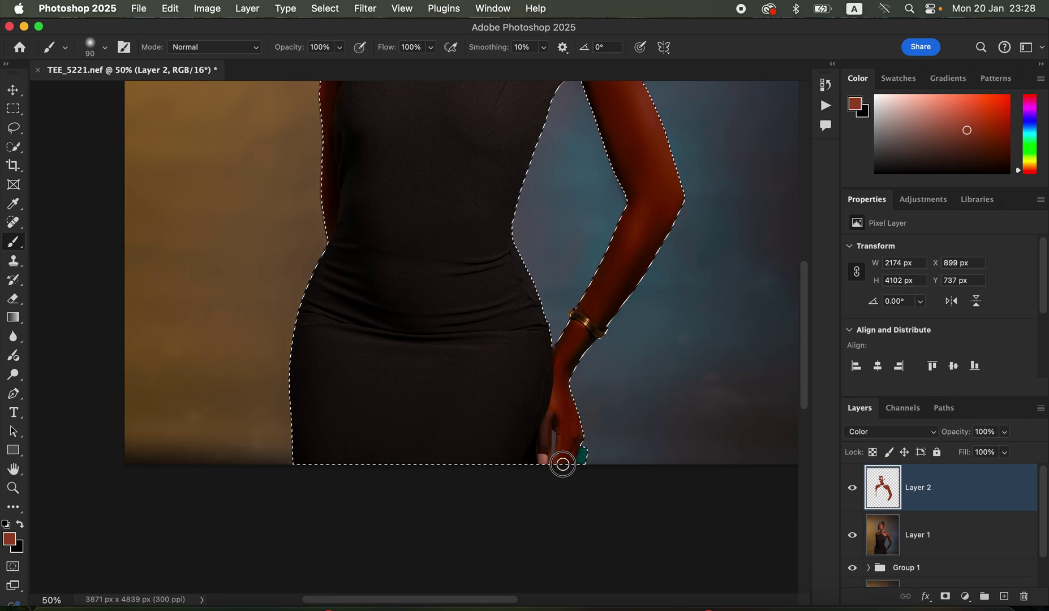
Shrink the brush to 45 px and paint the skin tone over the fingers beside the dress.
{"action": "key", "text": "bracketleft"}
{"action": "key", "text": "bracketleft"}
{"action": "key", "text": "bracketleft"}
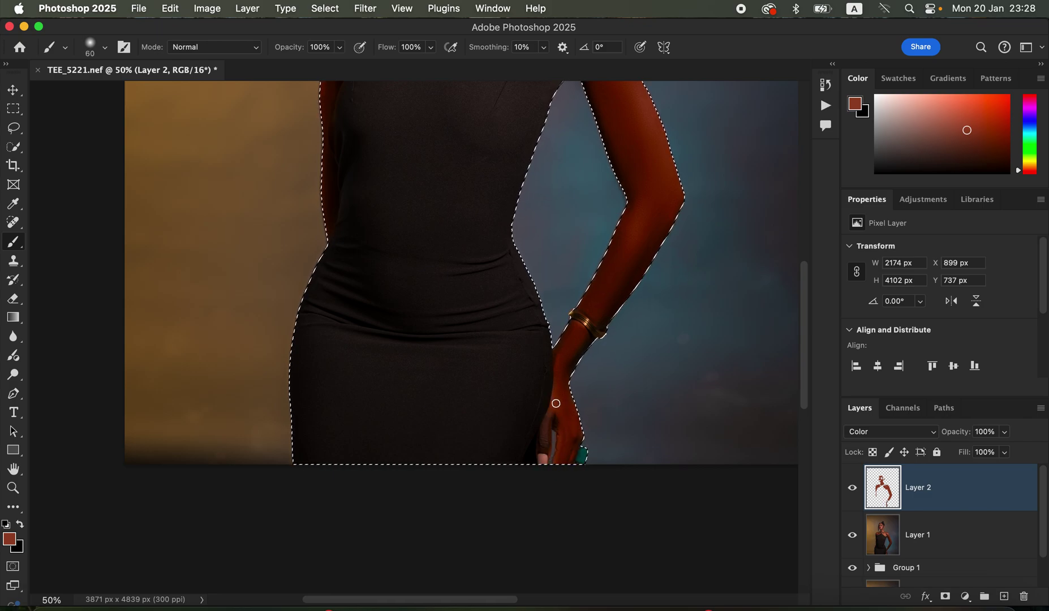
{"action": "key", "text": "bracketleft"}
{"action": "key", "text": "bracketleft"}
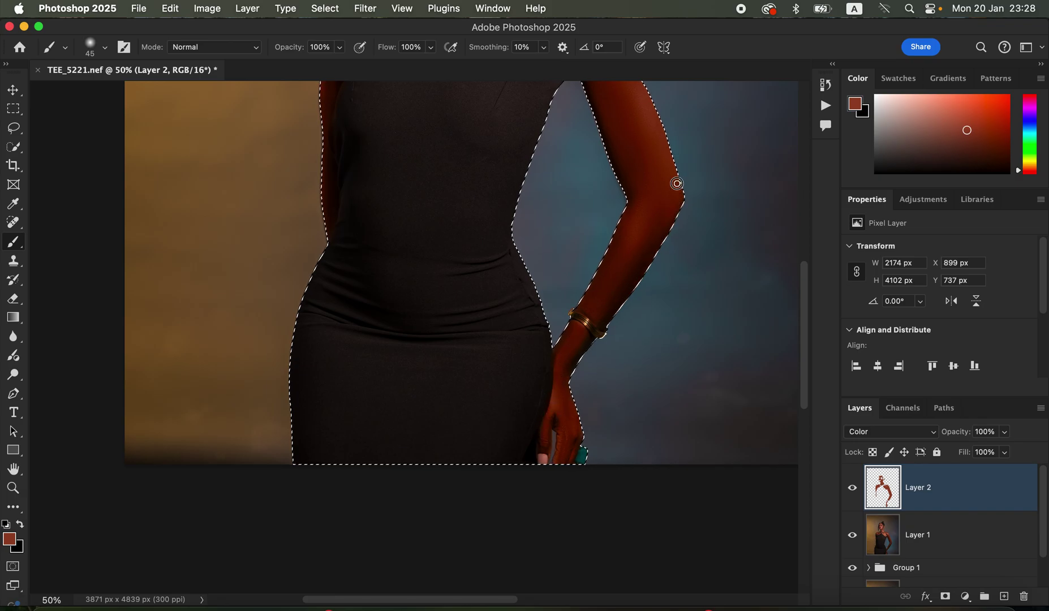
Examine how even the painted skin colour looks across the whole portrait and on the upper body.
{"action": "key", "text": "super+minus"}
{"action": "key", "text": "super+minus"}
{"action": "key", "text": "super+minus"}
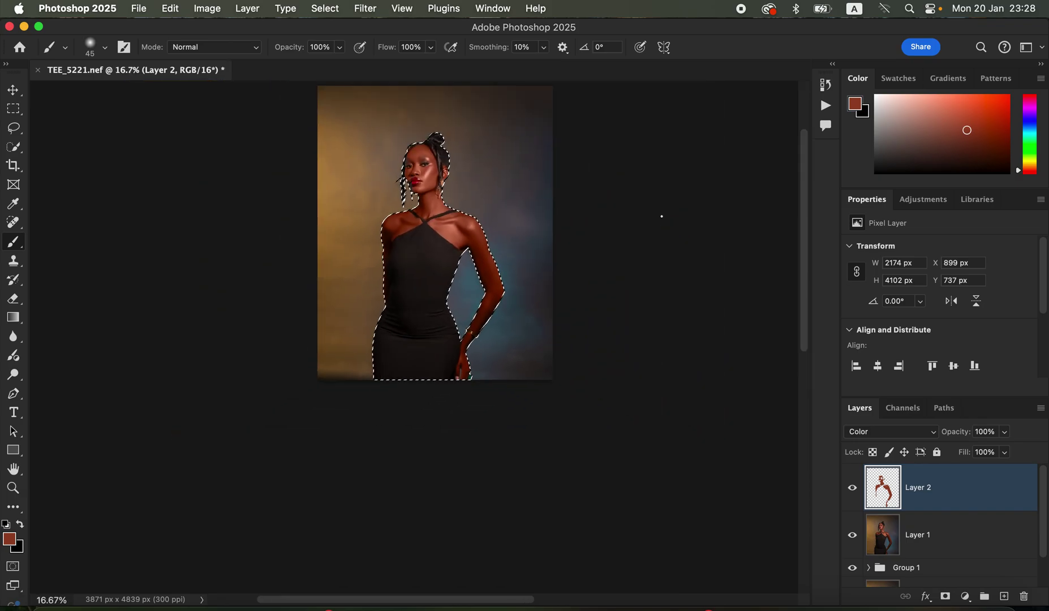
{"action": "scroll", "coordinate": [661, 216], "scroll_direction": "up", "scroll_amount": 2}
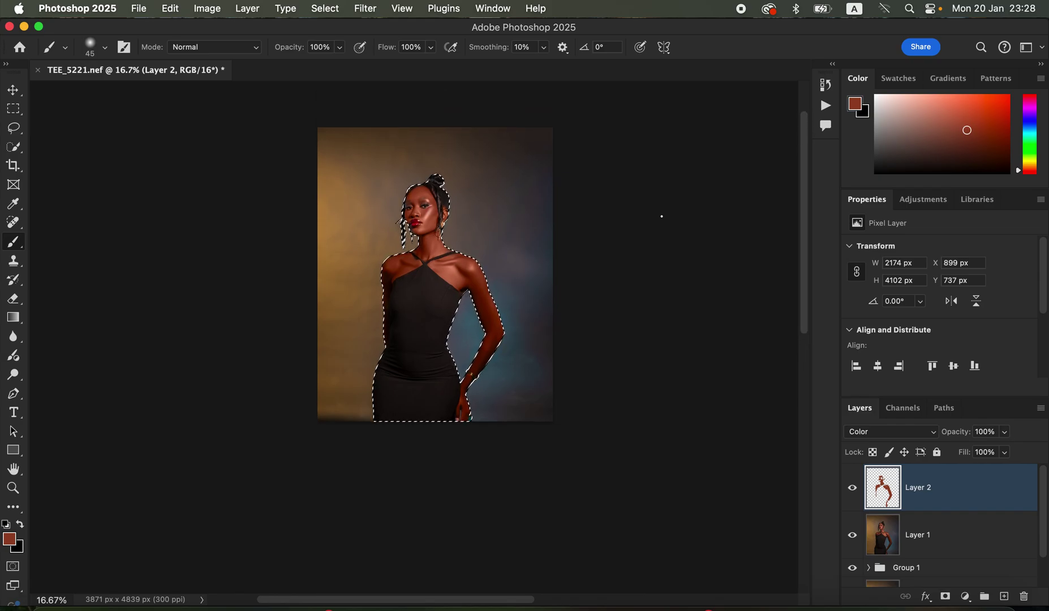
{"action": "key", "text": "super+plus"}
{"action": "key", "text": "super+plus"}
{"action": "key", "text": "super+plus"}
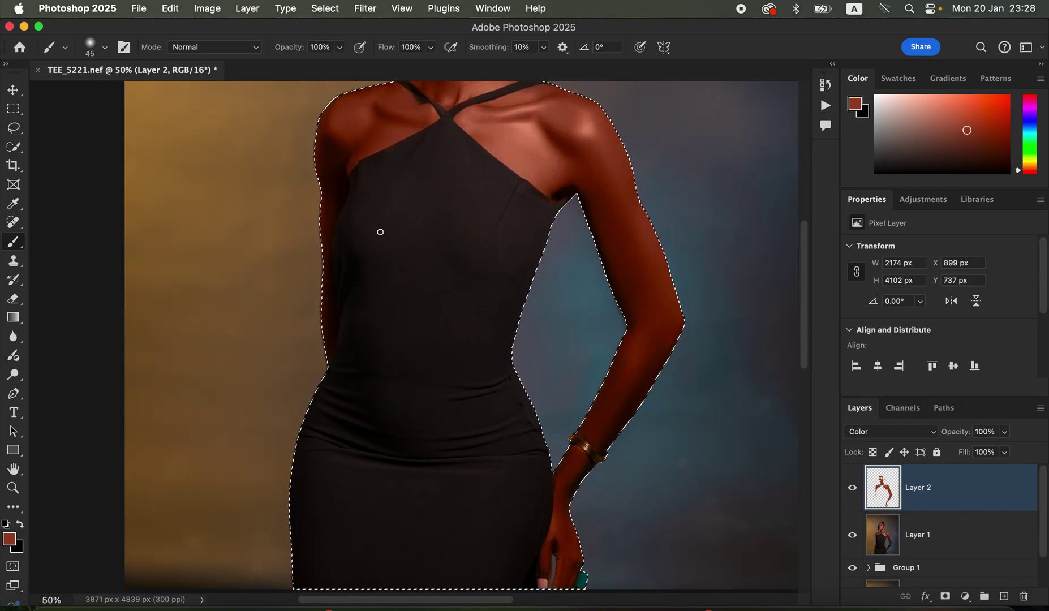
{"action": "scroll", "coordinate": [381, 232], "scroll_direction": "up", "scroll_amount": 6}
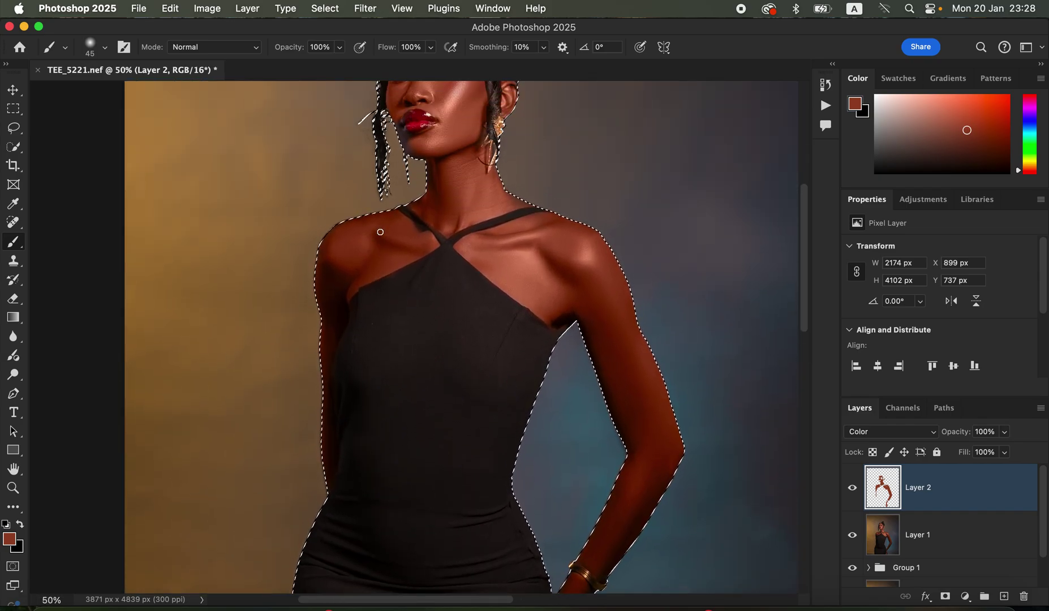
{"action": "scroll", "coordinate": [379, 231], "scroll_direction": "down", "scroll_amount": 3}
Paint the skin tone over the bluish shadow edge along the jaw, chin and neck beside the hanging hair strands.
{"action": "key", "text": "super+plus"}
{"action": "key", "text": "super+plus"}
{"action": "key", "text": "super+plus"}
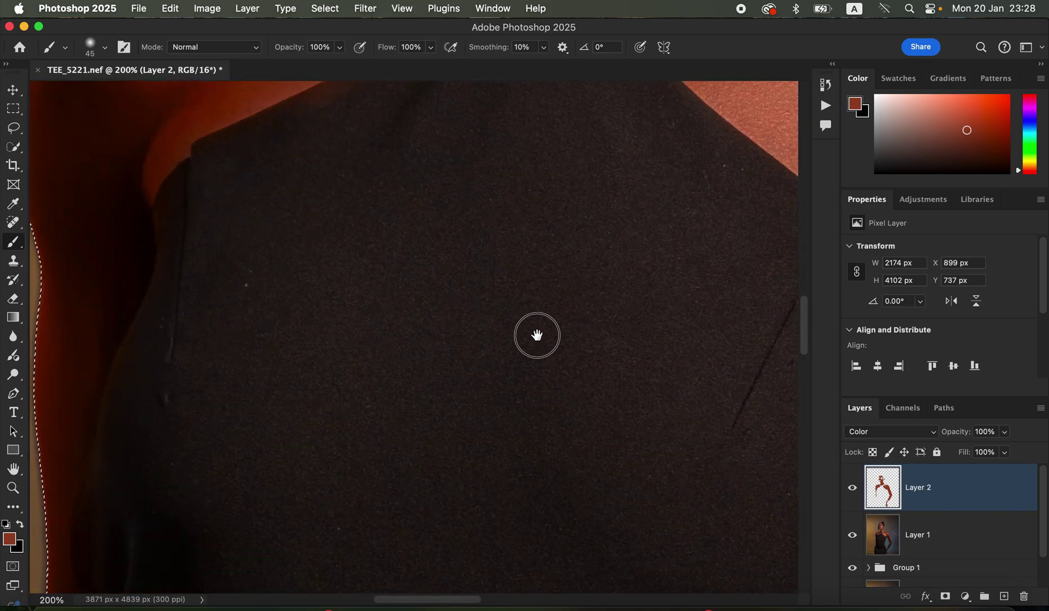
{"action": "scroll", "coordinate": [537, 315], "scroll_direction": "up", "scroll_amount": 10}
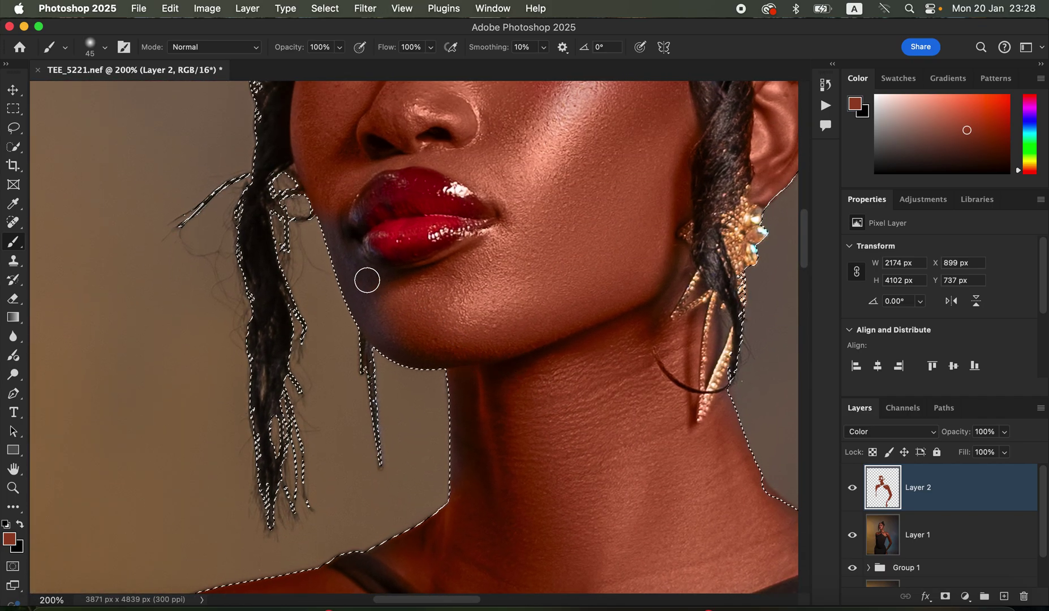
{"action": "mouse_move", "coordinate": [333, 225]}
{"action": "left_mouse_down"}
{"action": "mouse_move", "coordinate": [349, 271]}
{"action": "mouse_move", "coordinate": [394, 295]}
{"action": "mouse_move", "coordinate": [384, 319]}
{"action": "mouse_move", "coordinate": [400, 348]}
{"action": "mouse_move", "coordinate": [499, 348]}
{"action": "mouse_move", "coordinate": [462, 344]}
{"action": "mouse_move", "coordinate": [585, 279]}
{"action": "mouse_move", "coordinate": [647, 266]}
{"action": "mouse_move", "coordinate": [671, 275]}
{"action": "mouse_move", "coordinate": [678, 253]}
{"action": "mouse_move", "coordinate": [649, 309]}
{"action": "mouse_move", "coordinate": [654, 332]}
{"action": "mouse_move", "coordinate": [724, 334]}
{"action": "mouse_move", "coordinate": [447, 500]}
{"action": "left_mouse_up"}
Reduce the brush to 30 px and touch up the skin colour at the hairline, the temple, and around the nose.
{"action": "key", "text": "space"}
{"action": "left_click_drag", "start_coordinate": [535, 259], "coordinate": [533, 403]}
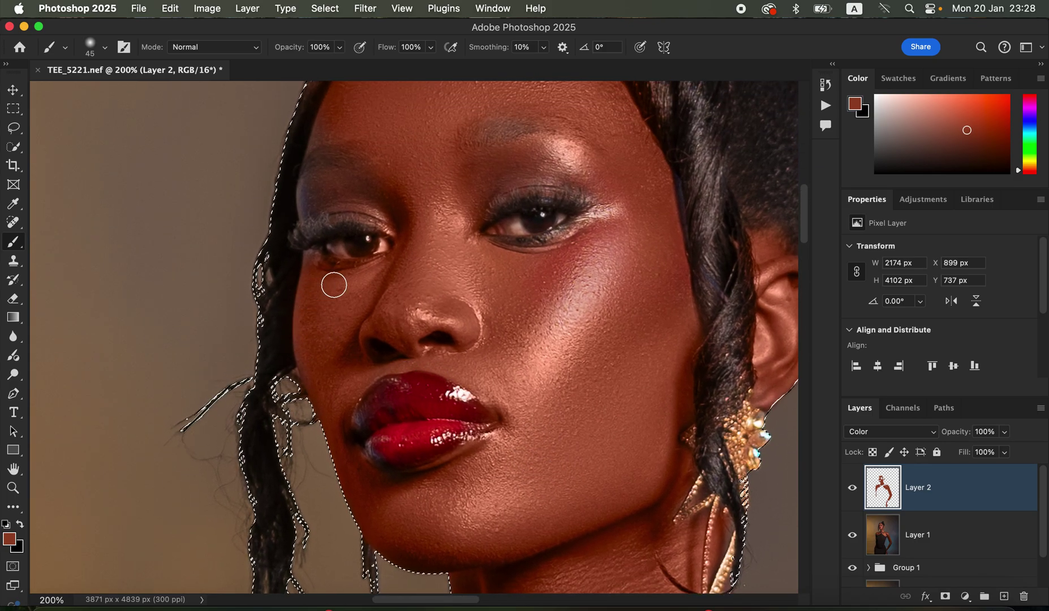
{"action": "key", "text": "bracketleft"}
{"action": "key", "text": "bracketleft"}
{"action": "key", "text": "bracketleft"}
{"action": "mouse_move", "coordinate": [323, 133]}
{"action": "left_mouse_down"}
{"action": "mouse_move", "coordinate": [323, 119]}
{"action": "mouse_move", "coordinate": [312, 138]}
{"action": "left_mouse_up"}
{"action": "left_click_drag", "start_coordinate": [629, 154], "coordinate": [630, 156]}
{"action": "left_click_drag", "start_coordinate": [645, 204], "coordinate": [640, 214]}
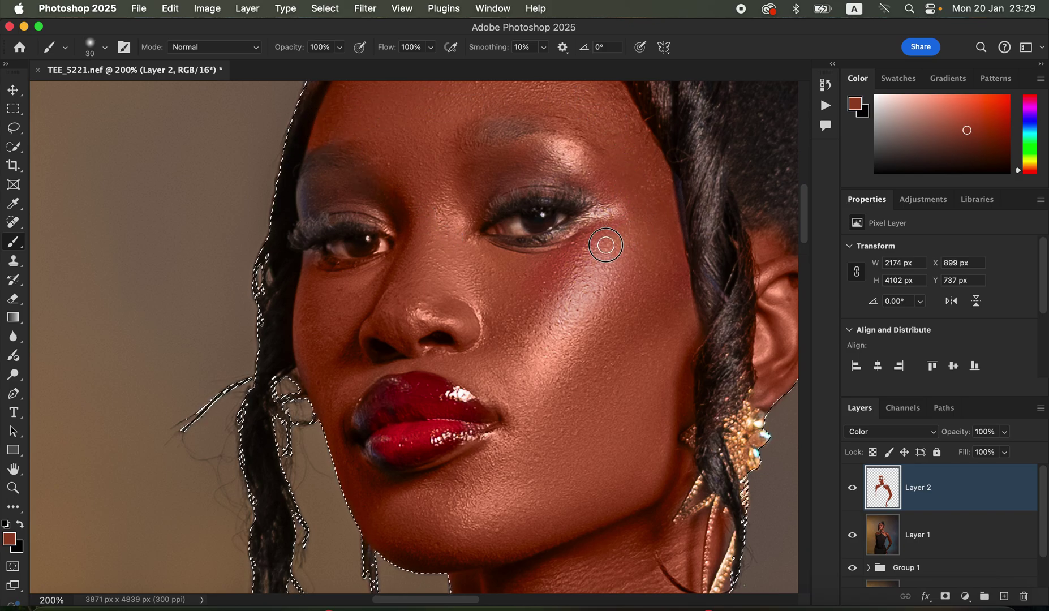
{"action": "mouse_move", "coordinate": [387, 313]}
{"action": "left_mouse_down"}
{"action": "mouse_move", "coordinate": [372, 348]}
{"action": "mouse_move", "coordinate": [414, 369]}
{"action": "left_mouse_up"}
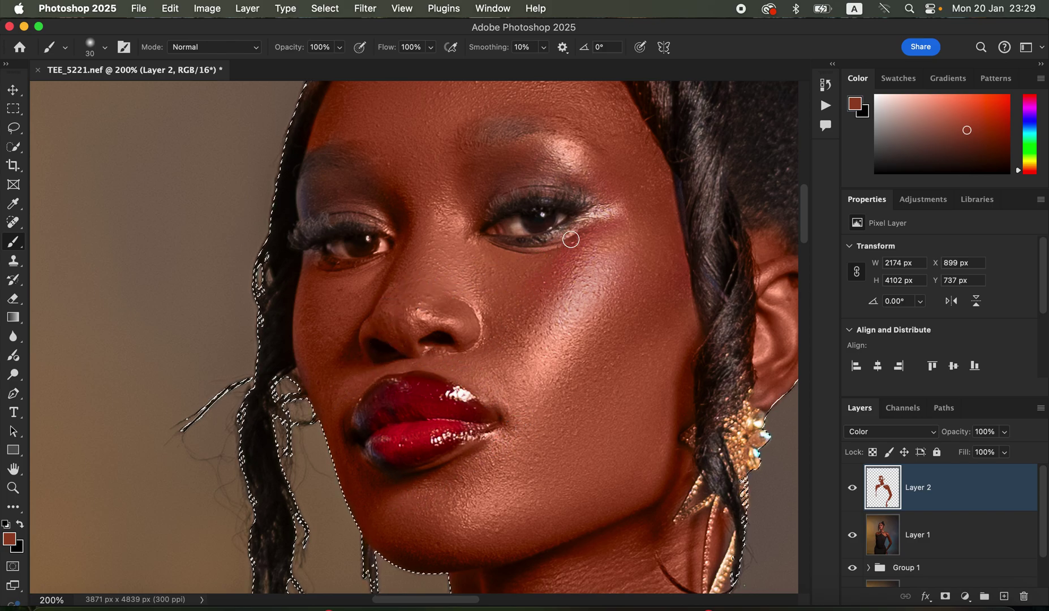
Compare the face with and without the painted skin colour on Layer 2.
{"action": "left_click_drag", "start_coordinate": [596, 235], "coordinate": [550, 403]}
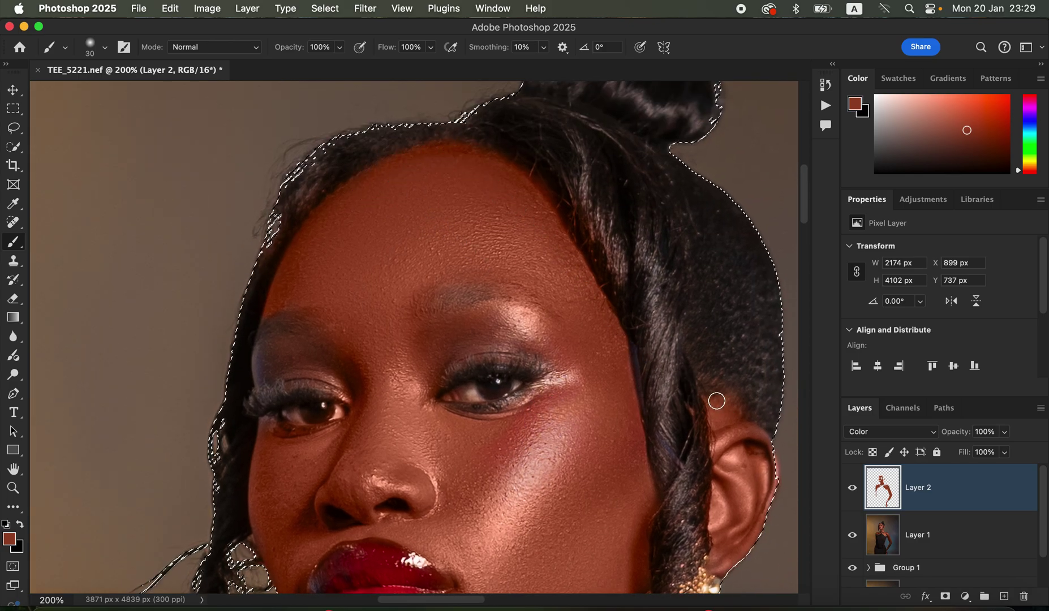
{"action": "left_click", "coordinate": [852, 491]}
{"action": "left_click", "coordinate": [852, 491]}
{"action": "left_click", "coordinate": [853, 492]}
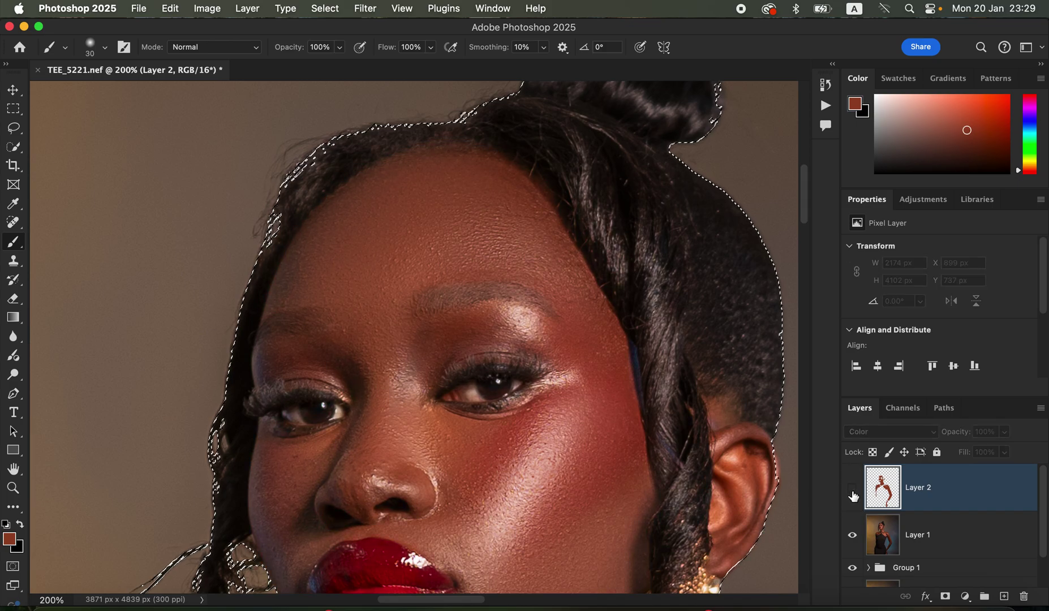
{"action": "left_click", "coordinate": [852, 493]}
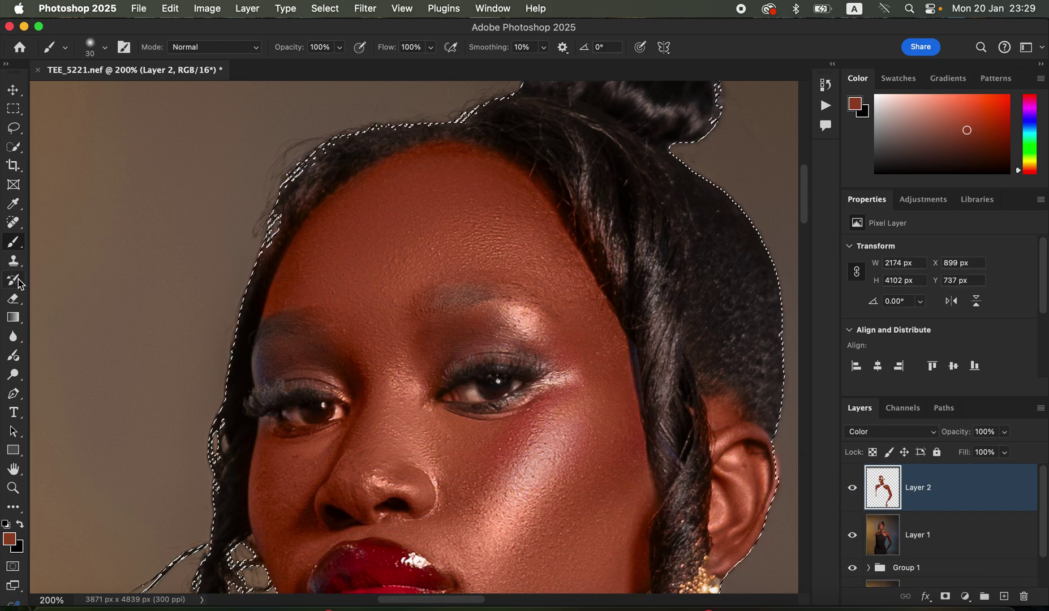
Erase the painted skin colour from the eyebrow and the lips on Layer 2 with a soft 35 px eraser.
{"action": "left_click", "coordinate": [17, 305]}
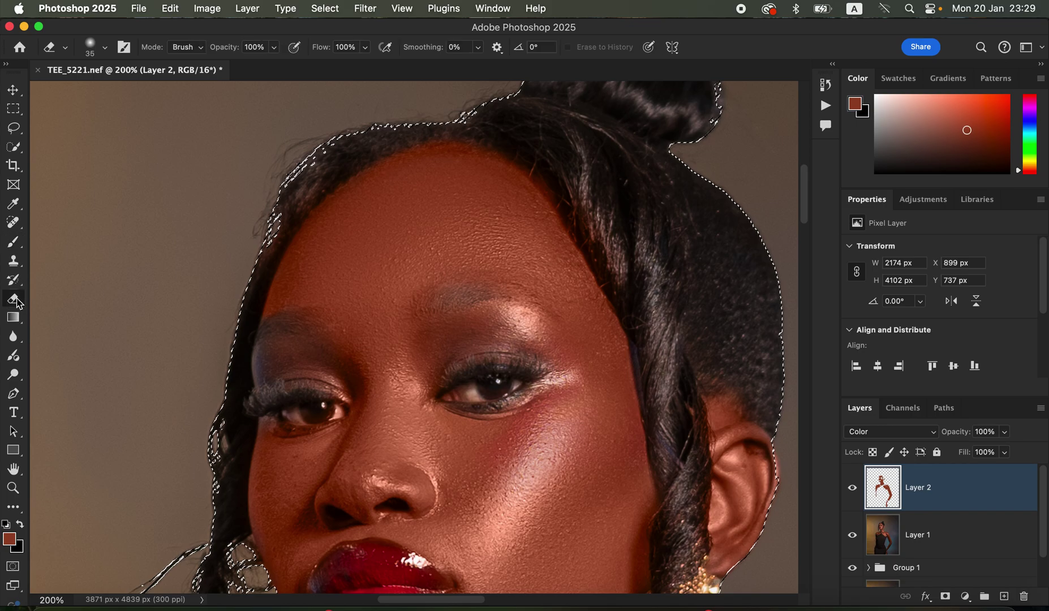
{"action": "left_click", "coordinate": [186, 47]}
{"action": "left_click", "coordinate": [202, 53]}
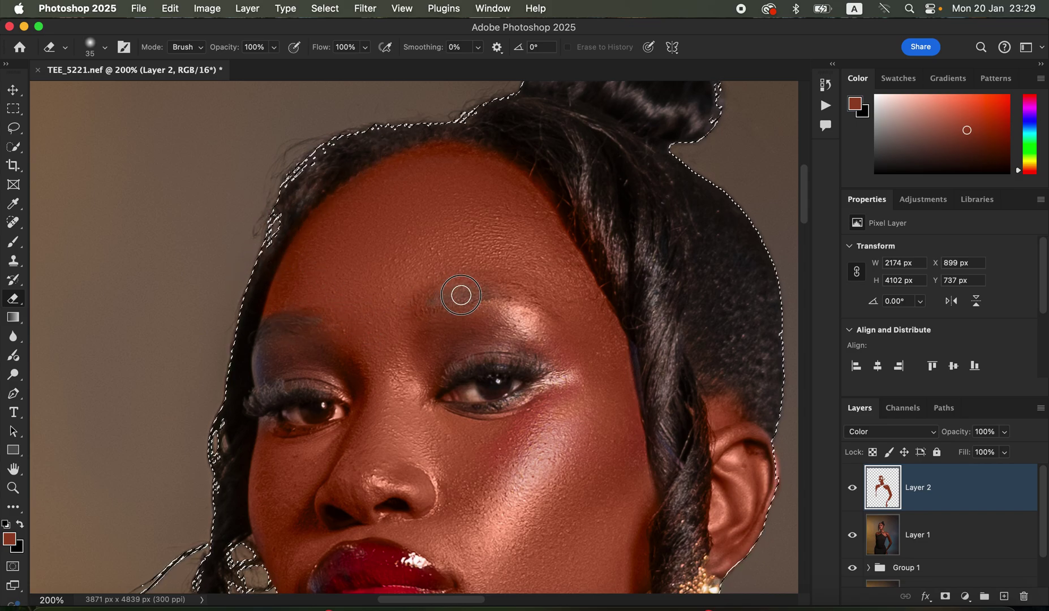
{"action": "mouse_move", "coordinate": [502, 290]}
{"action": "left_mouse_down"}
{"action": "mouse_move", "coordinate": [544, 302]}
{"action": "mouse_move", "coordinate": [497, 289]}
{"action": "mouse_move", "coordinate": [426, 303]}
{"action": "left_mouse_up"}
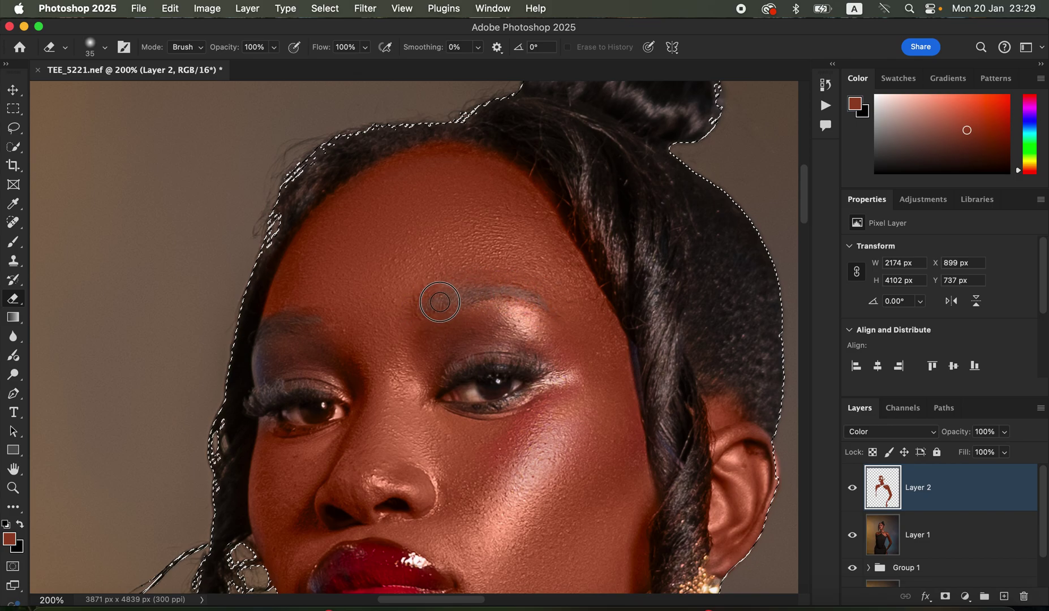
{"action": "left_click", "coordinate": [105, 48]}
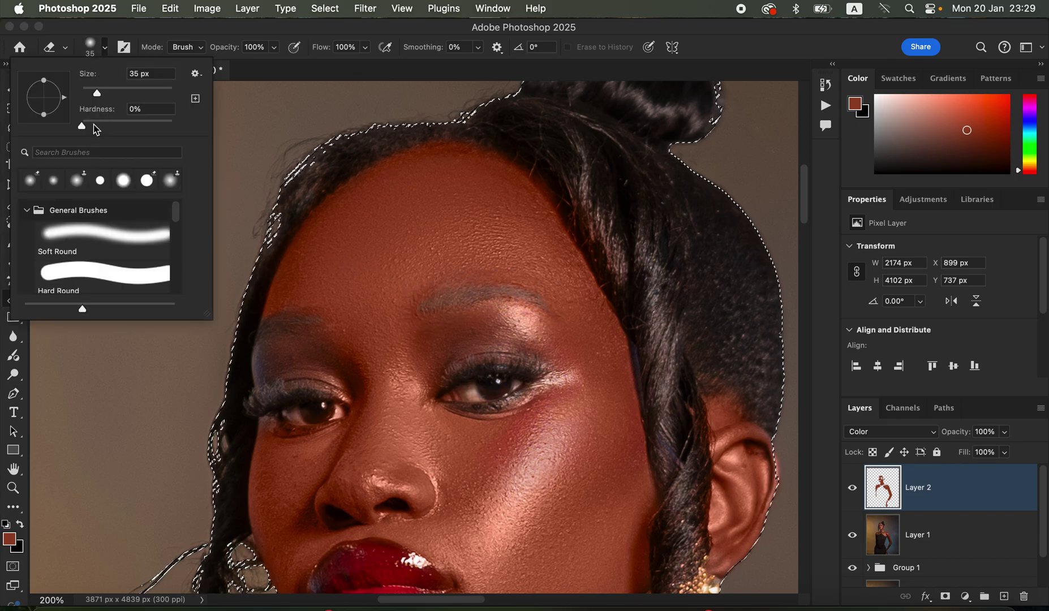
{"action": "left_click", "coordinate": [106, 50]}
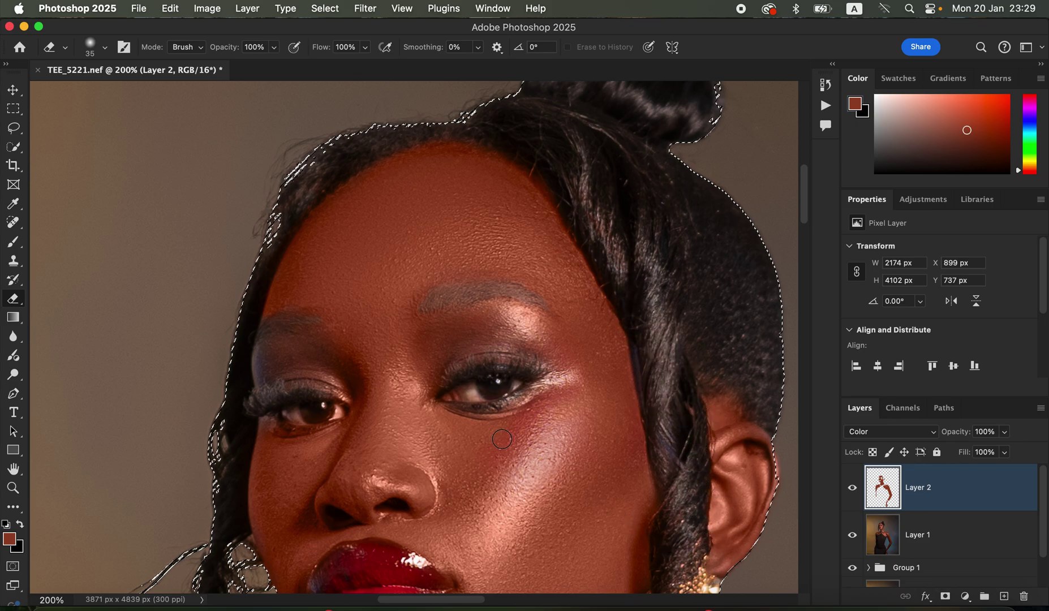
{"action": "left_click_drag", "start_coordinate": [546, 359], "coordinate": [562, 195]}
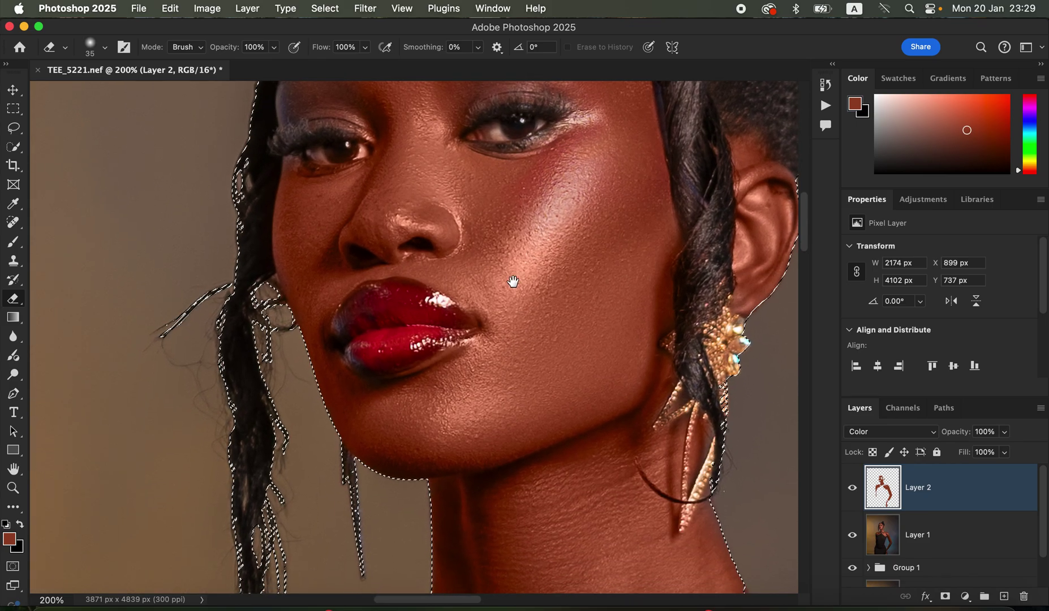
{"action": "mouse_move", "coordinate": [358, 314]}
{"action": "left_mouse_down"}
{"action": "mouse_move", "coordinate": [344, 327]}
{"action": "mouse_move", "coordinate": [419, 336]}
{"action": "mouse_move", "coordinate": [444, 319]}
{"action": "mouse_move", "coordinate": [411, 295]}
{"action": "left_mouse_up"}
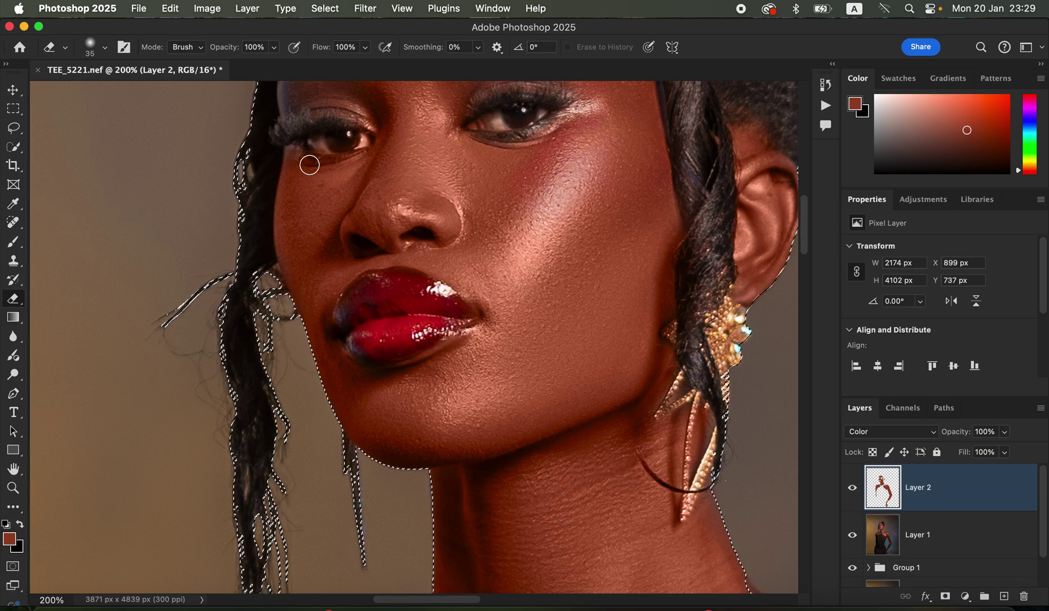
Paint the skin tone over the dull patches beside the halter straps and erase the tint that spills onto the straps.
{"action": "mouse_move", "coordinate": [552, 326]}
{"action": "left_mouse_down"}
{"action": "mouse_move", "coordinate": [546, 168]}
{"action": "mouse_move", "coordinate": [528, 103]}
{"action": "left_mouse_up"}
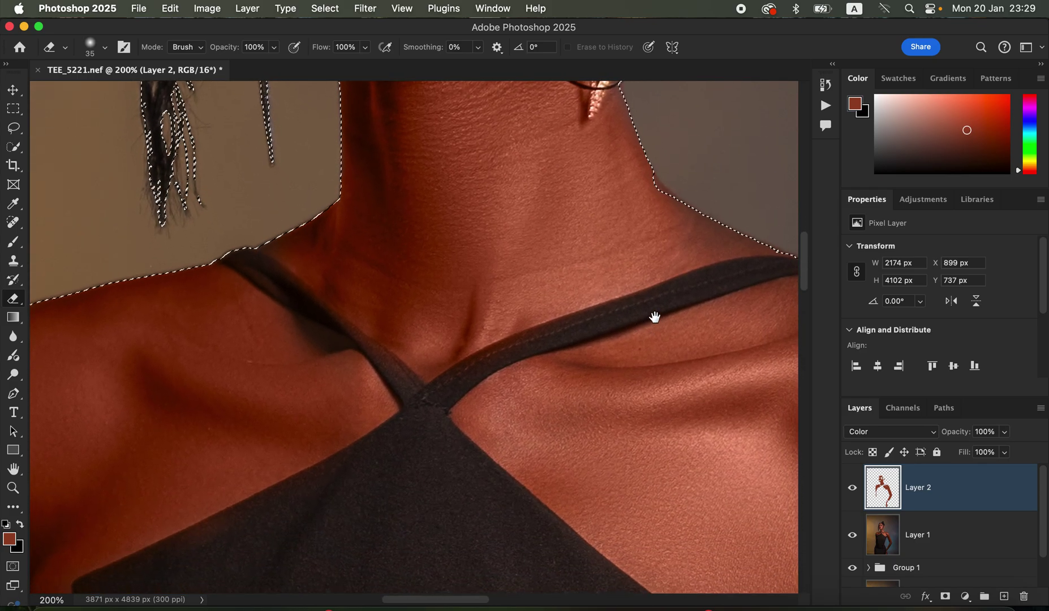
{"action": "key", "text": "b"}
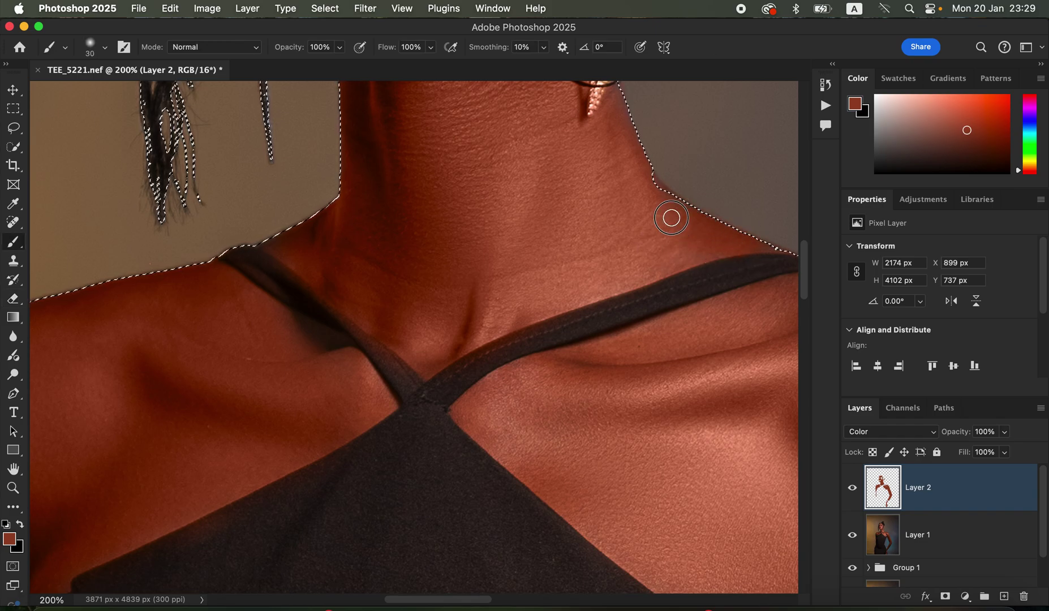
{"action": "key", "text": "e"}
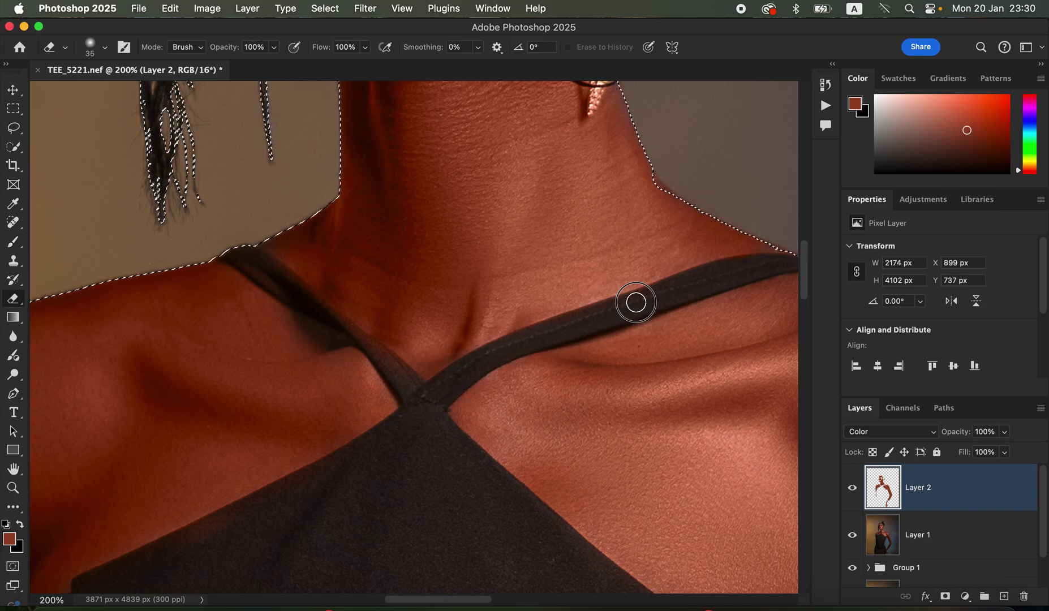
{"action": "left_click_drag", "start_coordinate": [395, 370], "coordinate": [238, 249]}
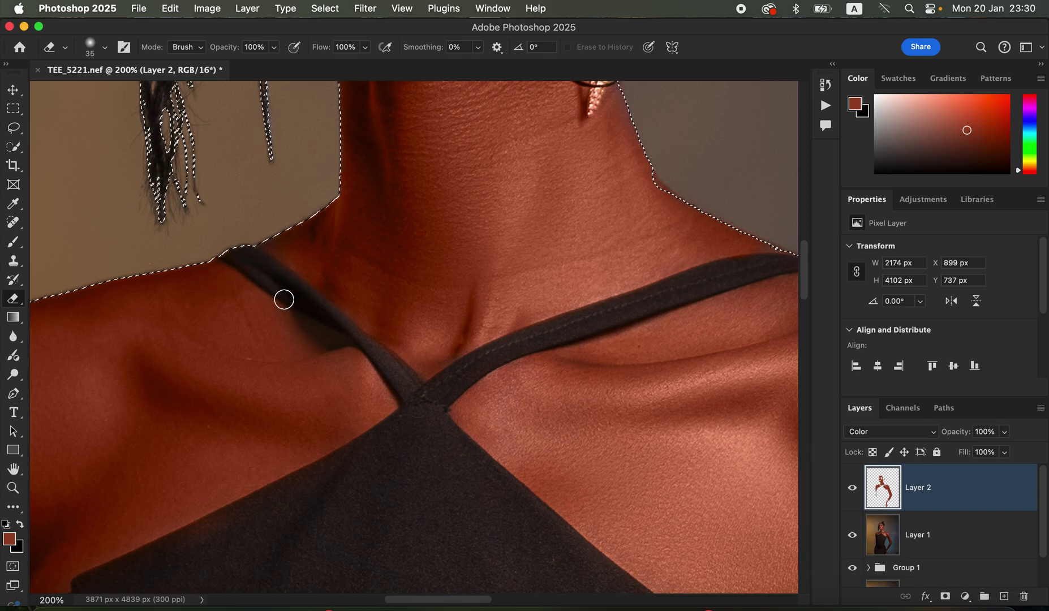
{"action": "key", "text": "b"}
{"action": "mouse_move", "coordinate": [307, 333]}
{"action": "left_mouse_down"}
{"action": "mouse_move", "coordinate": [358, 368]}
{"action": "mouse_move", "coordinate": [349, 353]}
{"action": "mouse_move", "coordinate": [274, 322]}
{"action": "mouse_move", "coordinate": [331, 363]}
{"action": "left_mouse_up"}
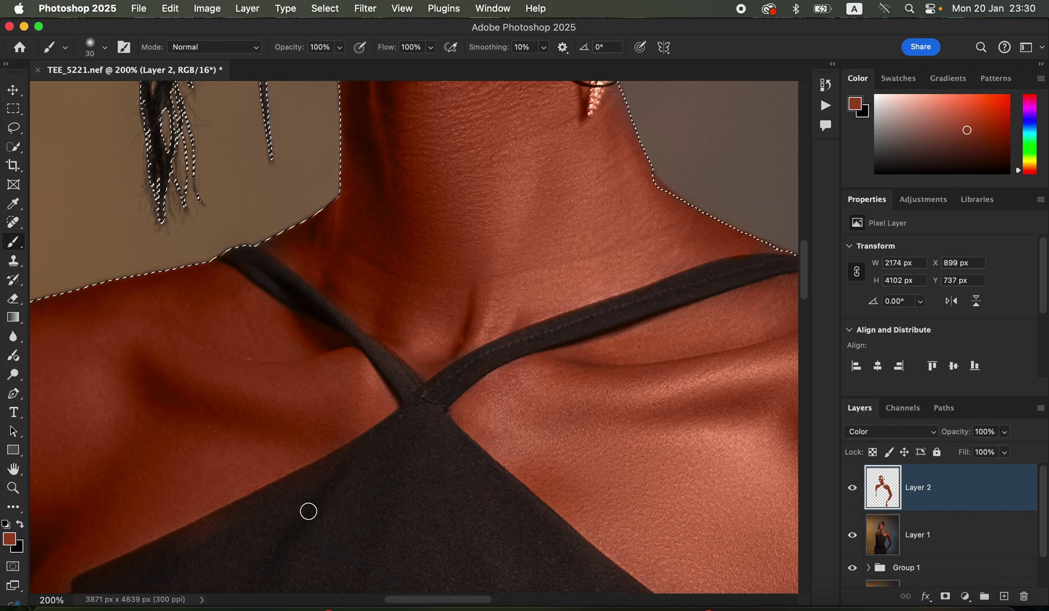
Enlarge the eraser to 60 px and inspect the dress, arms and hand for stray skin colour.
{"action": "key", "text": "e"}
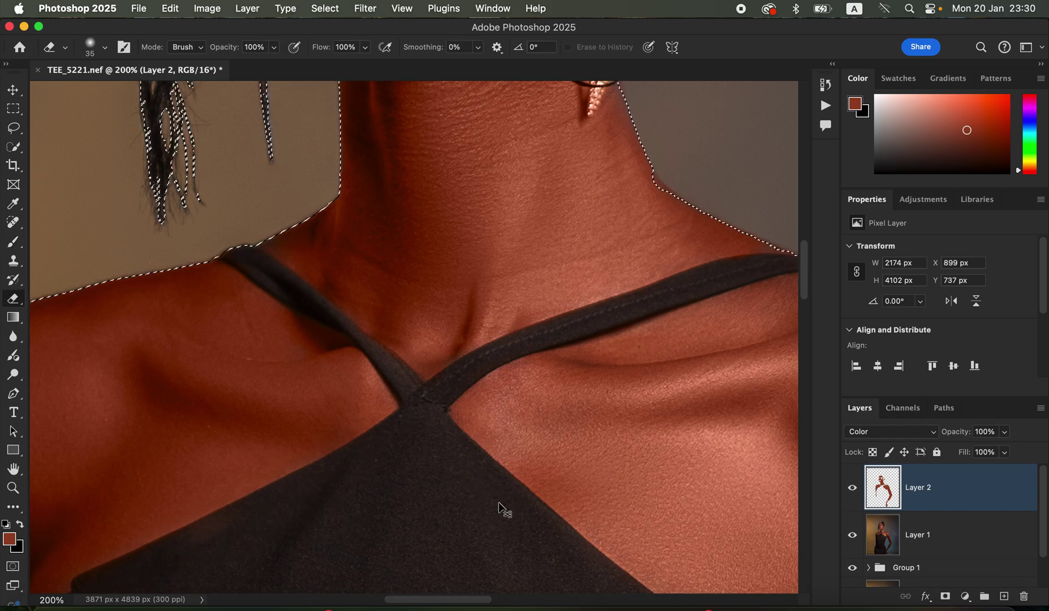
{"action": "key", "text": "super+minus"}
{"action": "key", "text": "super+minus"}
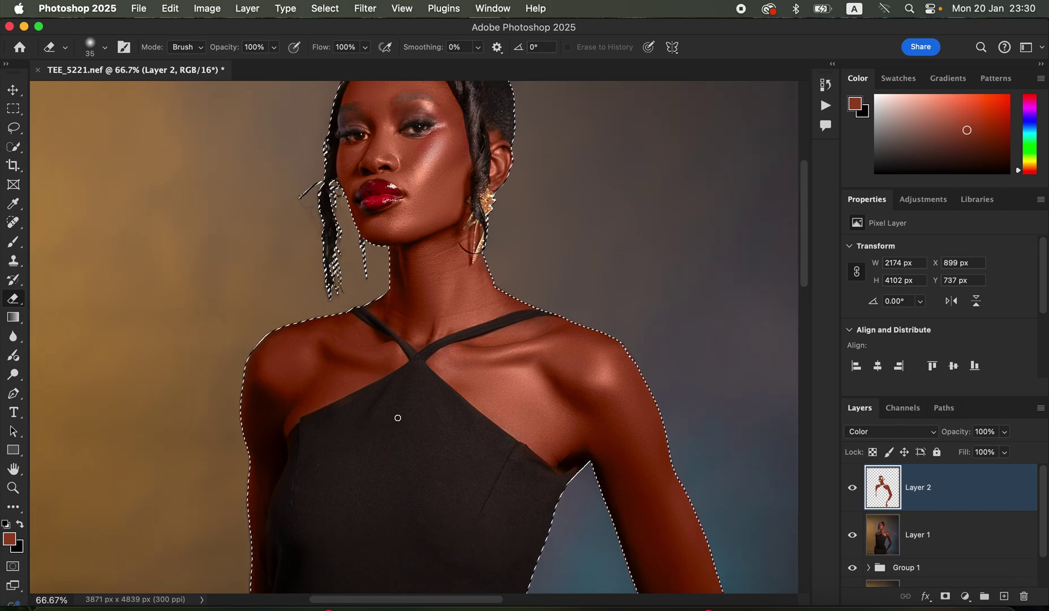
{"action": "key", "text": "bracketleft"}
{"action": "key", "text": "bracketleft"}
{"action": "key", "text": "bracketleft"}
{"action": "key", "text": "bracketleft"}
{"action": "key", "text": "bracketleft"}
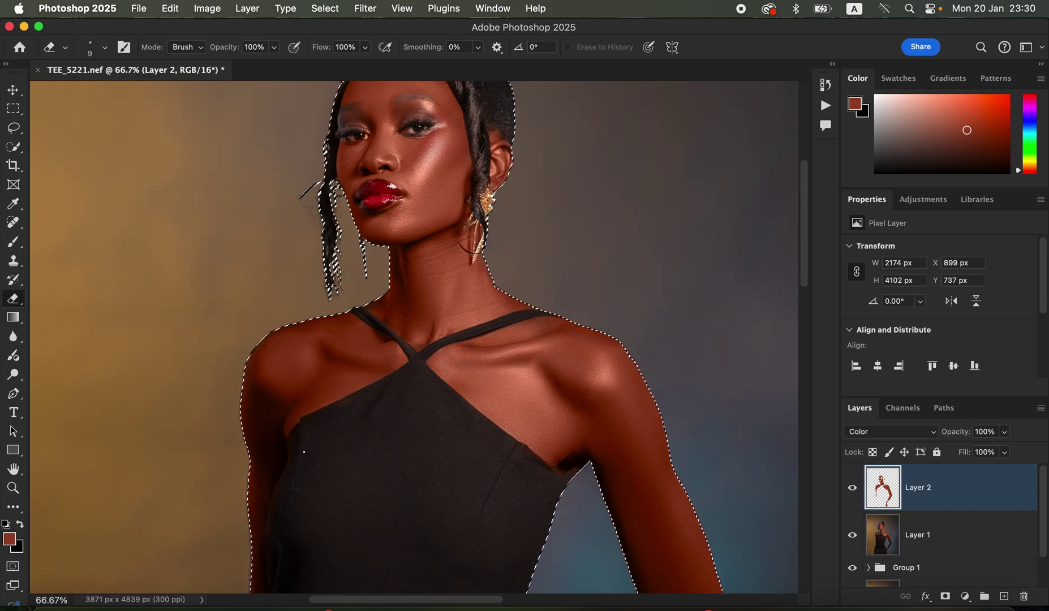
{"action": "key", "text": "bracketright"}
{"action": "key", "text": "bracketright"}
{"action": "key", "text": "bracketright"}
{"action": "key", "text": "bracketright"}
{"action": "key", "text": "bracketright"}
{"action": "key", "text": "bracketright"}
{"action": "key", "text": "bracketright"}
{"action": "key", "text": "bracketright"}
{"action": "key", "text": "bracketright"}
{"action": "key", "text": "bracketright"}
{"action": "key", "text": "bracketright"}
{"action": "scroll", "coordinate": [511, 502], "scroll_direction": "down", "scroll_amount": 10}
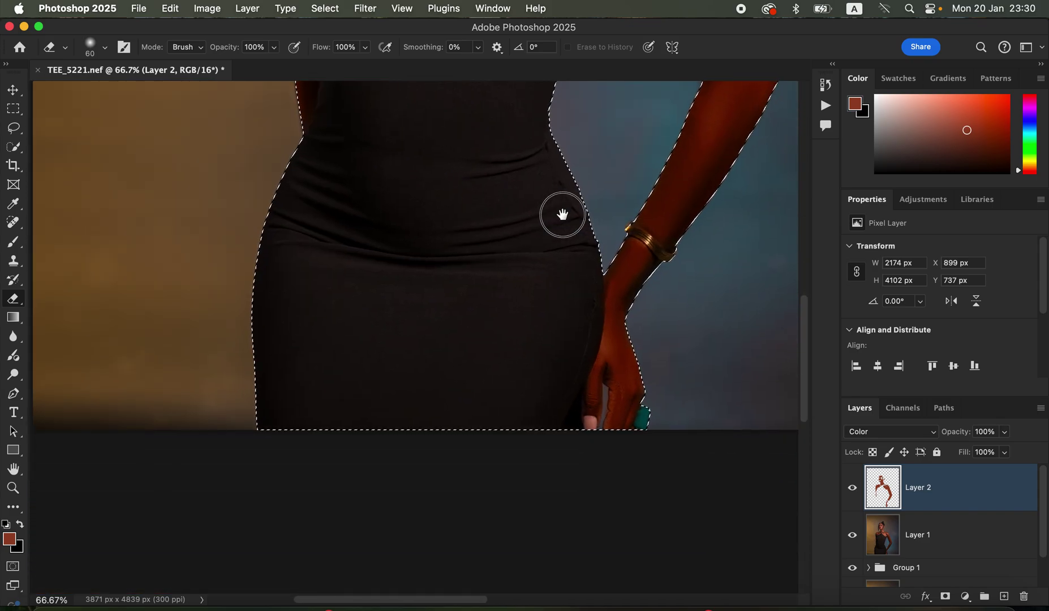
{"action": "left_click_drag", "start_coordinate": [564, 269], "coordinate": [534, 499]}
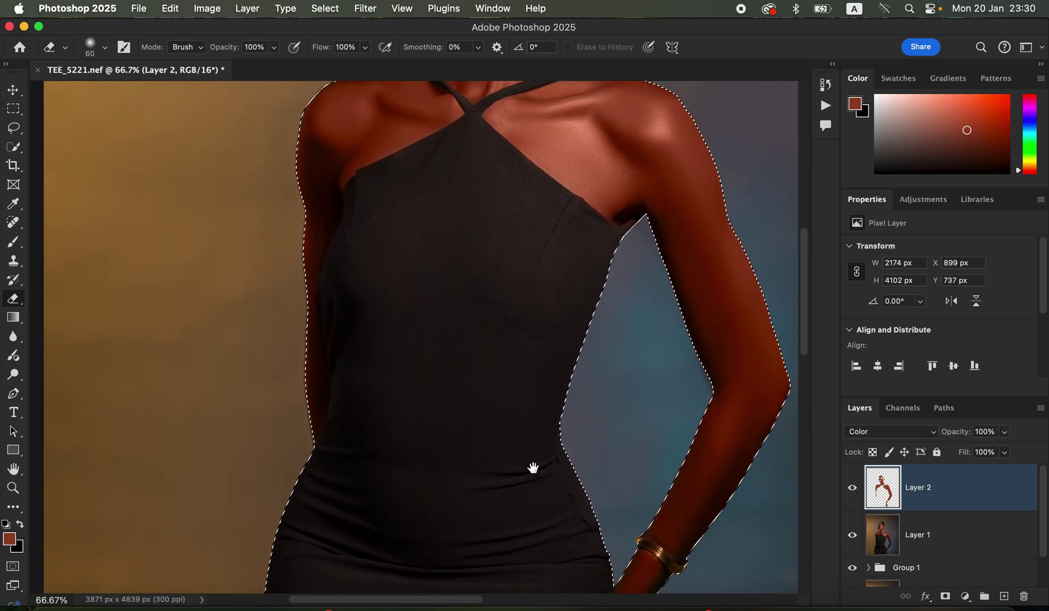
Reduce Layer 2's opacity to 59%, compare the portrait with the layer on and off, and clear the selection.
{"action": "key", "text": "super+minus"}
{"action": "key", "text": "super+minus"}
{"action": "key", "text": "super+minus"}
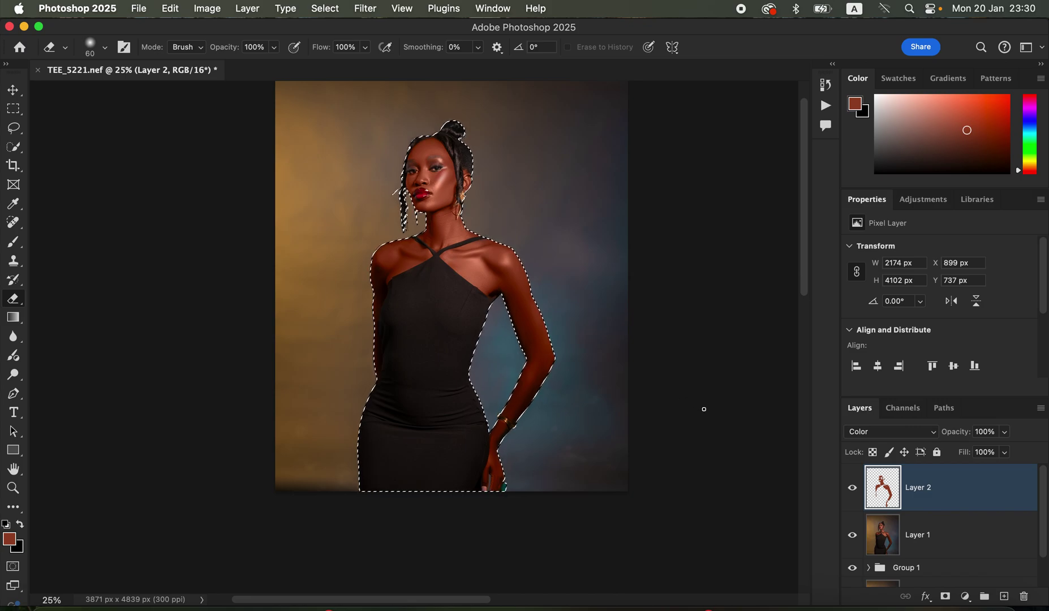
{"action": "left_click", "coordinate": [853, 490]}
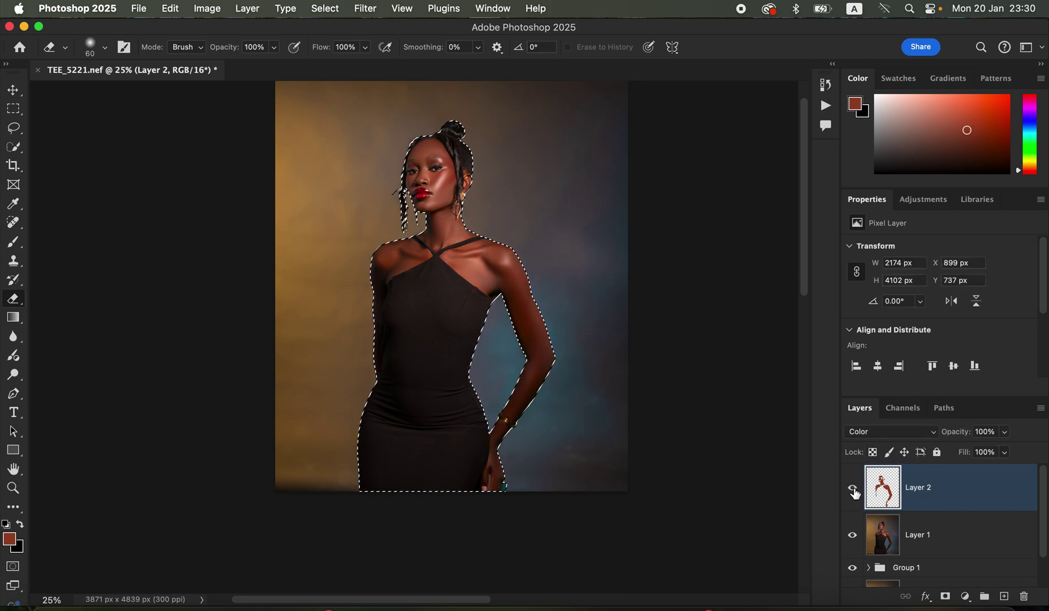
{"action": "left_click", "coordinate": [1005, 432]}
{"action": "left_click_drag", "start_coordinate": [990, 453], "coordinate": [962, 470]}
{"action": "left_click", "coordinate": [853, 491]}
{"action": "left_click", "coordinate": [852, 492]}
{"action": "left_click", "coordinate": [853, 493]}
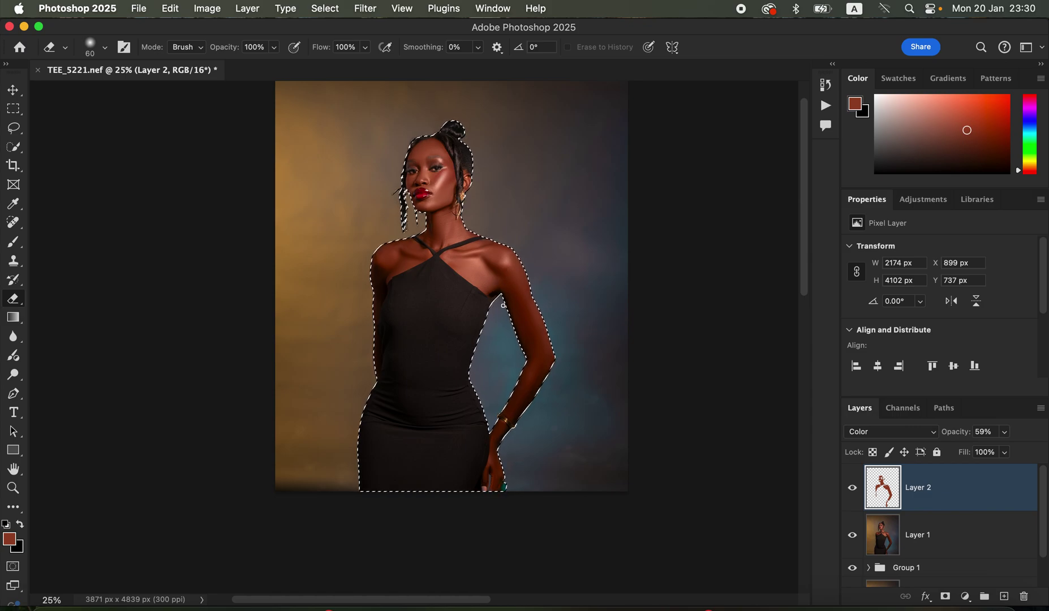
{"action": "key", "text": "super+d"}
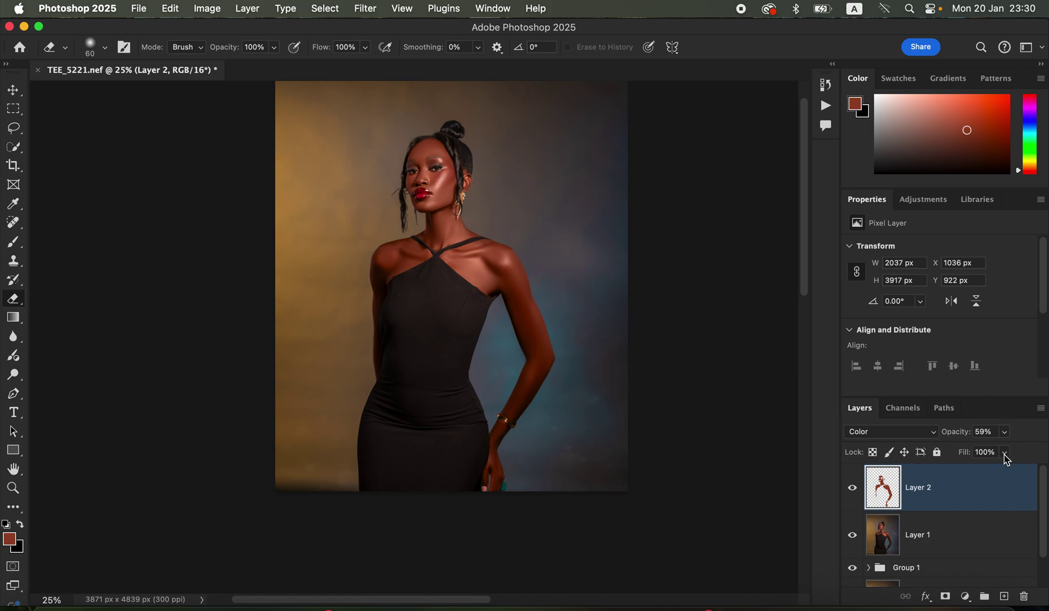
Add a Hue/Saturation adjustment layer with the Reds lightness at -12 and compare the portrait before and after.
{"action": "left_click", "coordinate": [966, 596]}
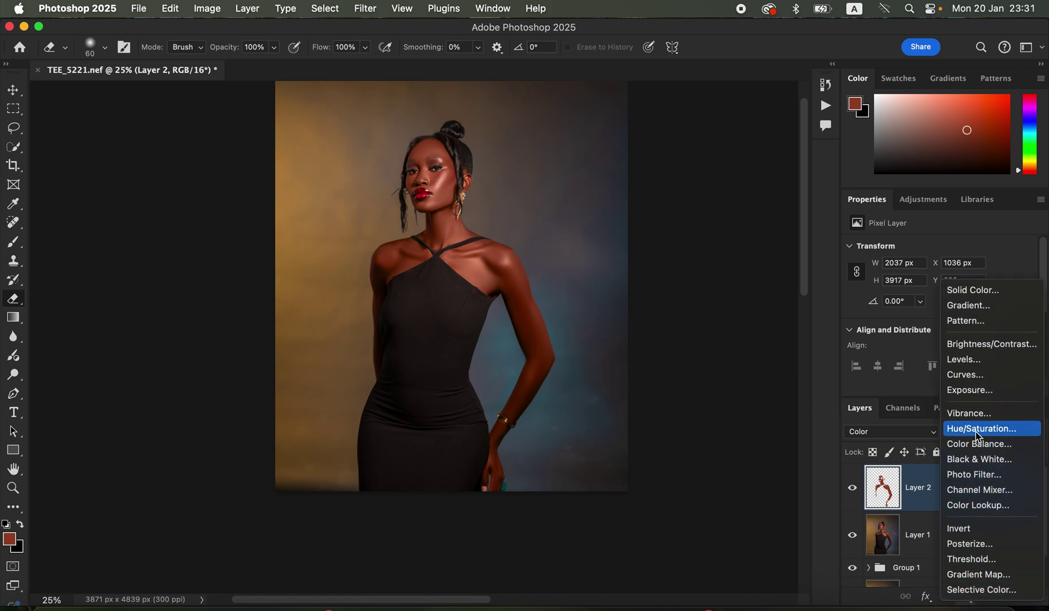
{"action": "left_click", "coordinate": [978, 429]}
{"action": "left_click", "coordinate": [924, 270]}
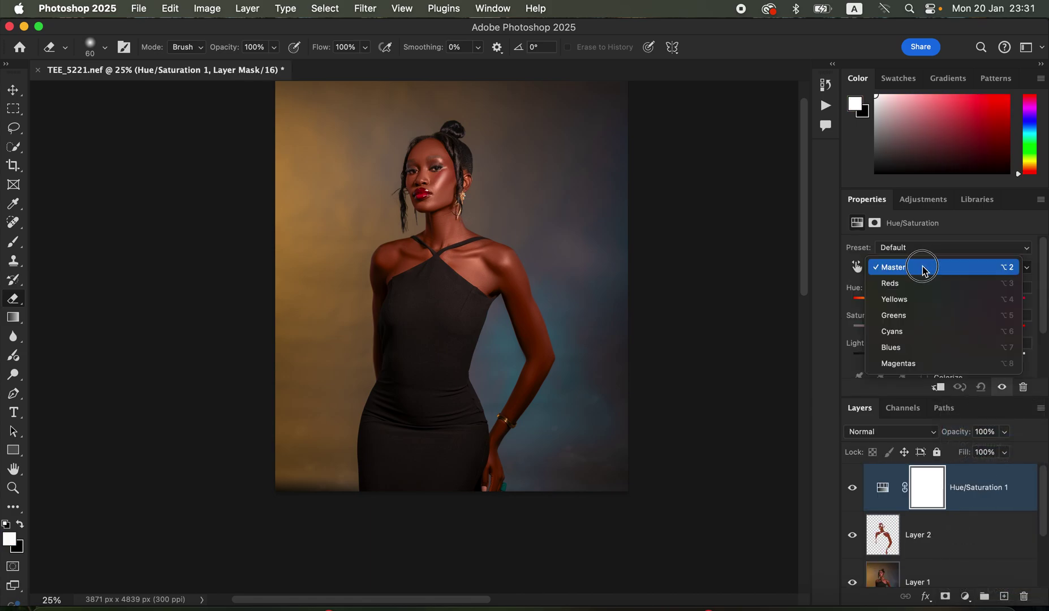
{"action": "left_click", "coordinate": [919, 284]}
{"action": "mouse_move", "coordinate": [939, 360]}
{"action": "left_mouse_down"}
{"action": "mouse_move", "coordinate": [922, 362]}
{"action": "mouse_move", "coordinate": [932, 354]}
{"action": "left_mouse_up"}
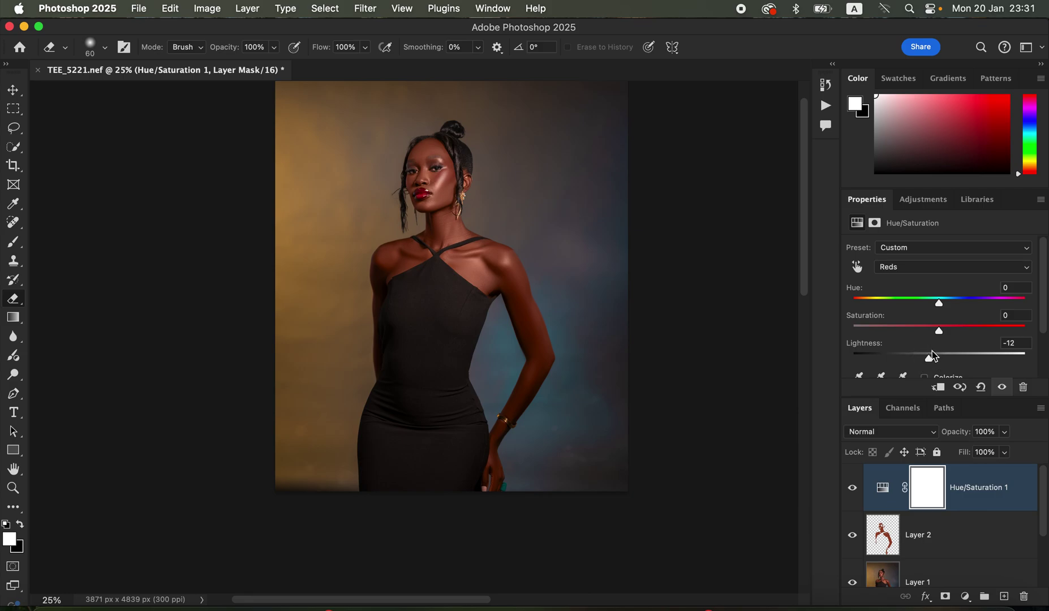
{"action": "left_click", "coordinate": [853, 490]}
{"action": "left_click", "coordinate": [855, 487]}
Add a Selective Color adjustment layer with Cyan at +13% in the Blacks and compare the portrait before and after.
{"action": "left_click", "coordinate": [966, 598]}
{"action": "left_click", "coordinate": [976, 588]}
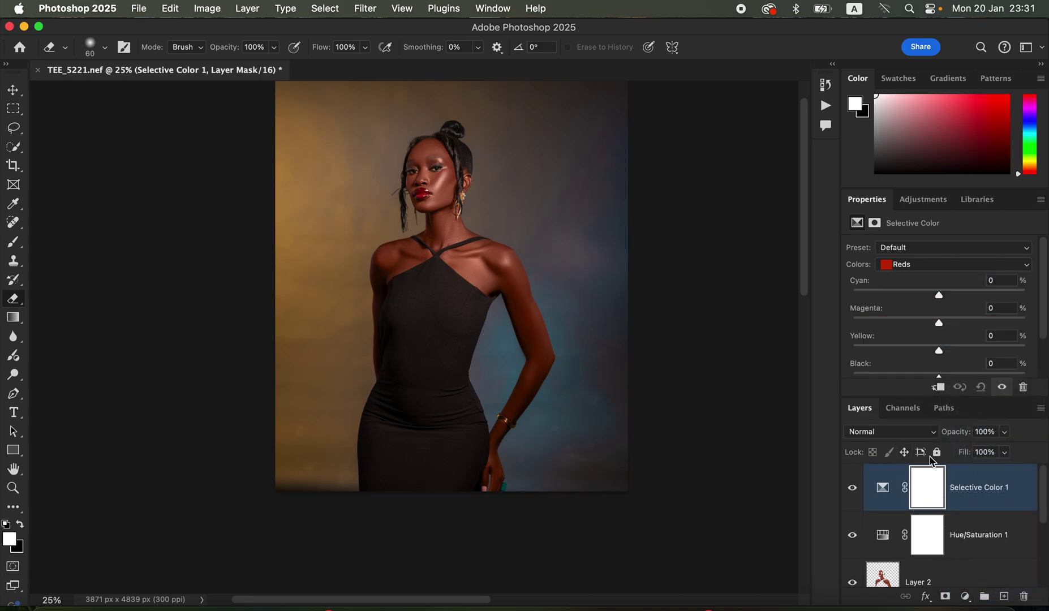
{"action": "left_click", "coordinate": [927, 267]}
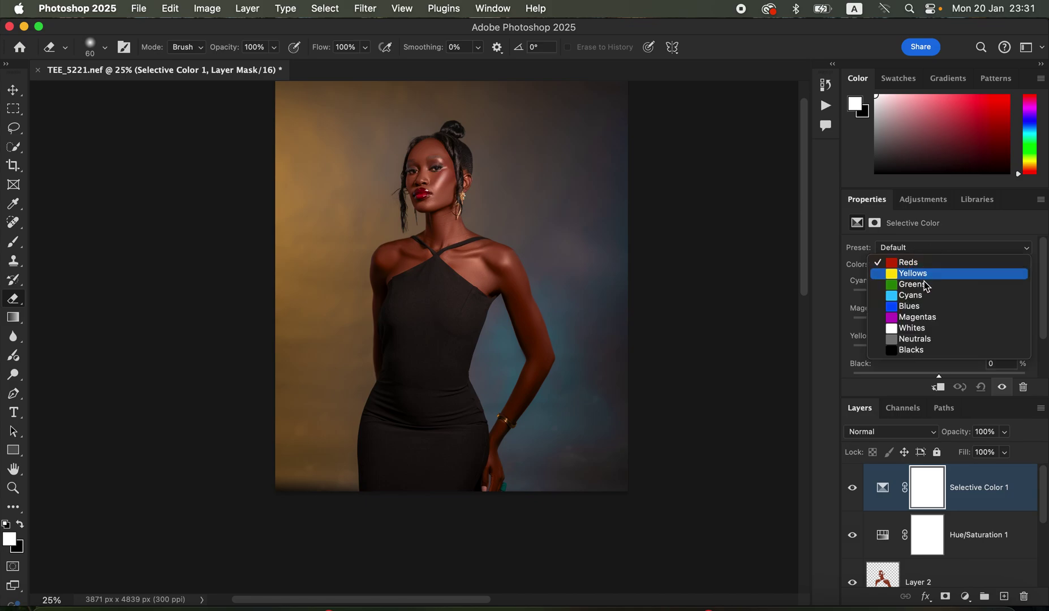
{"action": "left_click", "coordinate": [926, 352]}
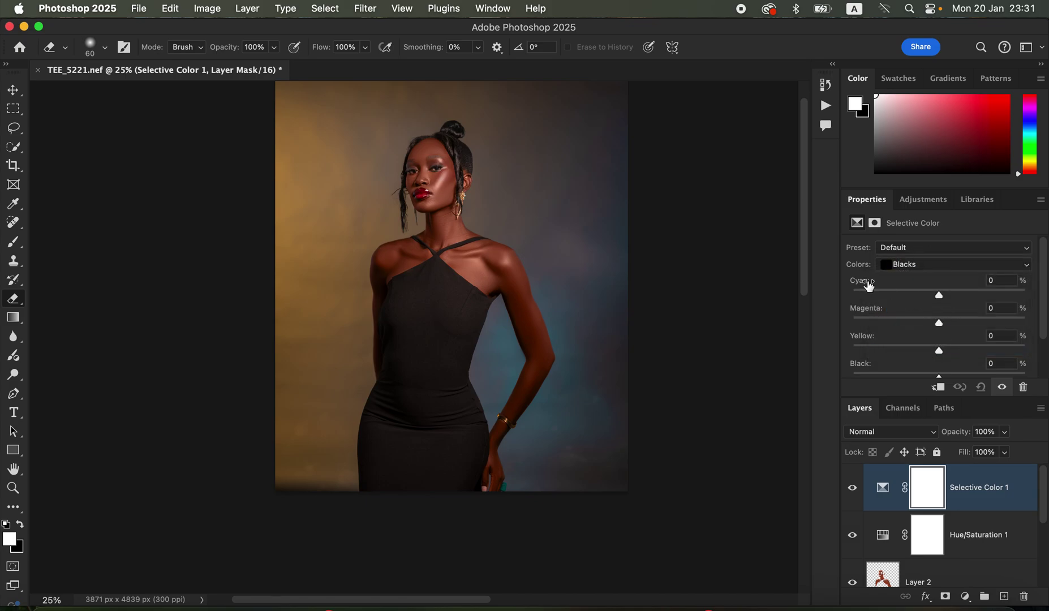
{"action": "left_click_drag", "start_coordinate": [942, 294], "coordinate": [953, 294]}
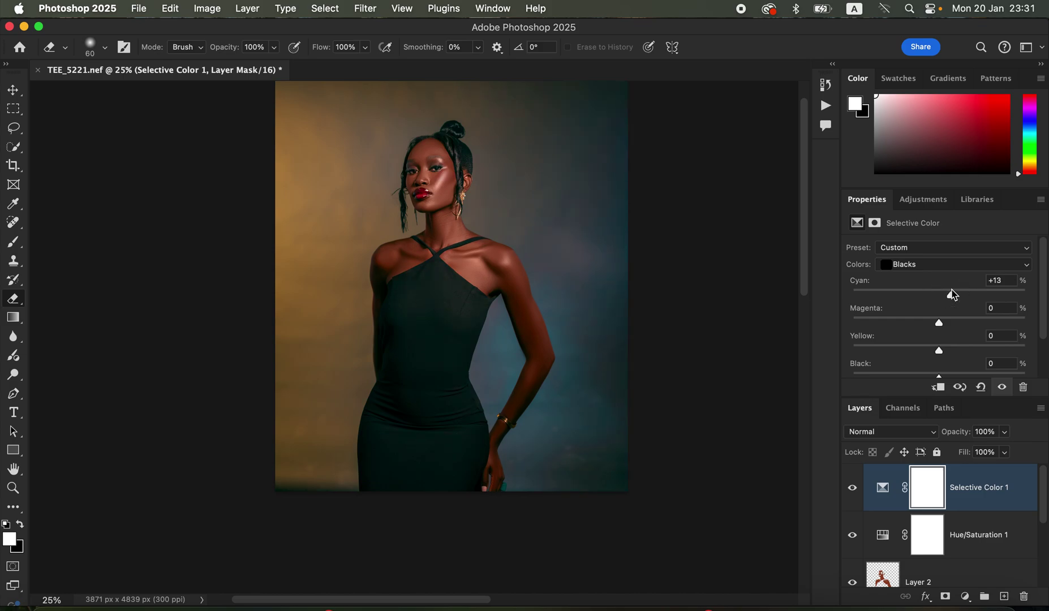
{"action": "left_click", "coordinate": [853, 489]}
{"action": "left_click", "coordinate": [853, 489]}
Add a second Hue/Saturation layer with Master saturation at -79 and invert its mask to black.
{"action": "left_click", "coordinate": [966, 596]}
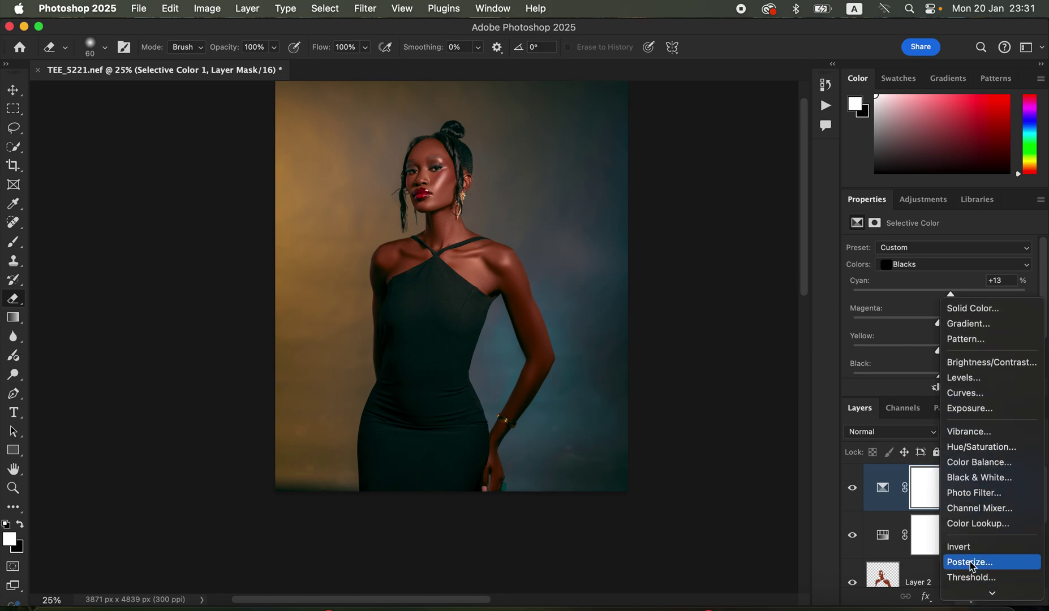
{"action": "left_click", "coordinate": [985, 450]}
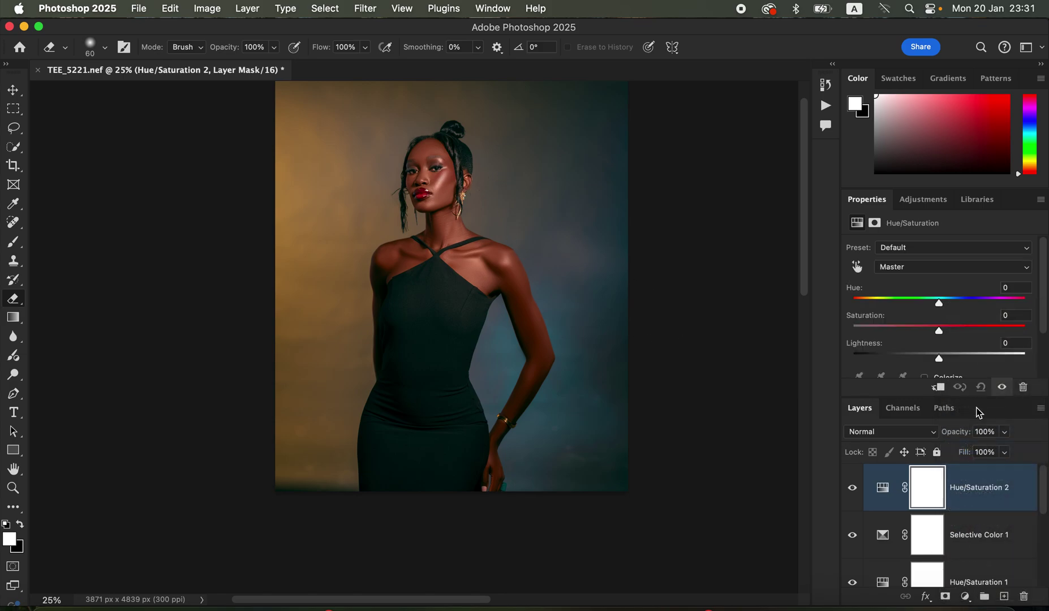
{"action": "left_click", "coordinate": [928, 272]}
{"action": "left_click", "coordinate": [927, 271]}
{"action": "left_click_drag", "start_coordinate": [938, 332], "coordinate": [870, 333]}
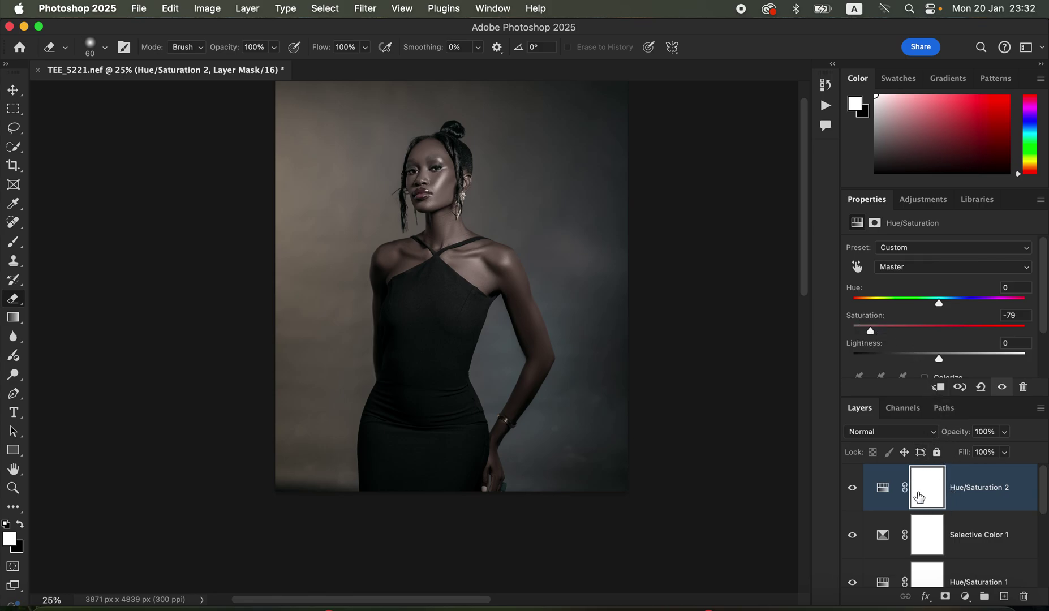
{"action": "key", "text": "super+i"}
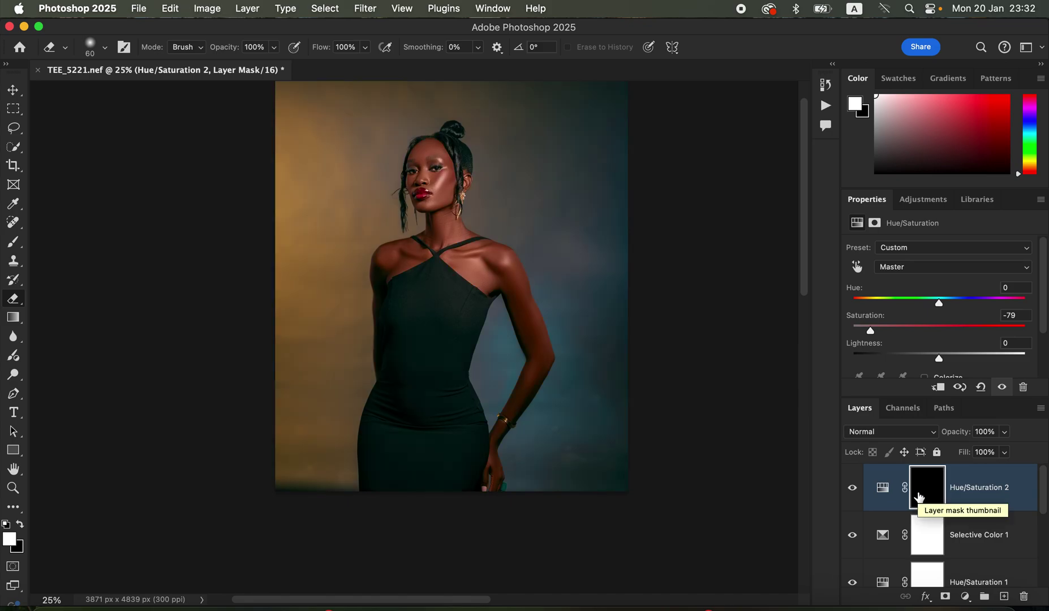
Paint white over both eyes on the Hue/Saturation 2 mask with the Brush tool to desaturate them.
{"action": "left_click", "coordinate": [14, 245]}
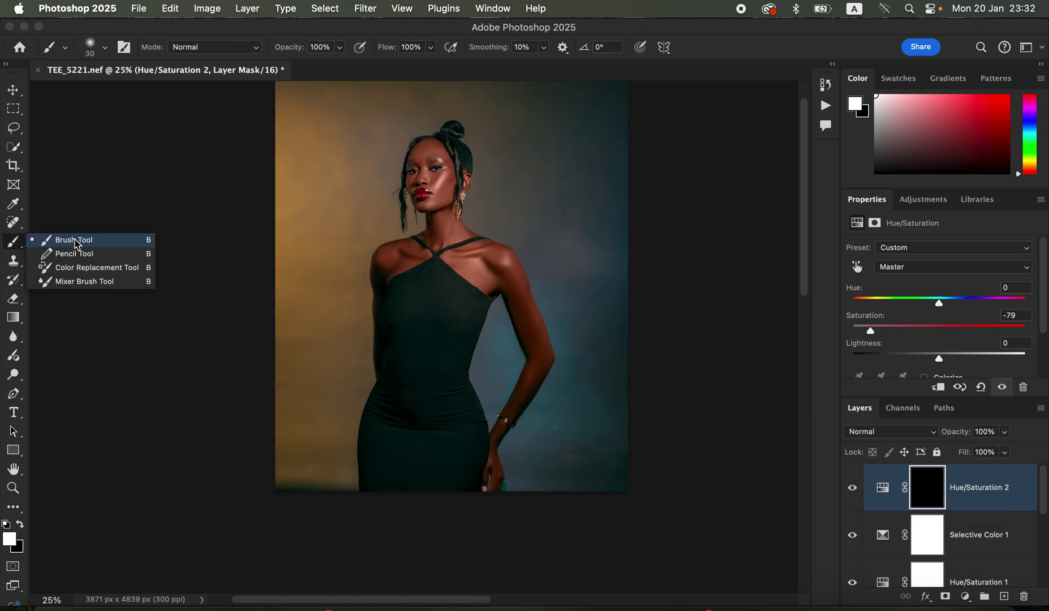
{"action": "left_click", "coordinate": [75, 241]}
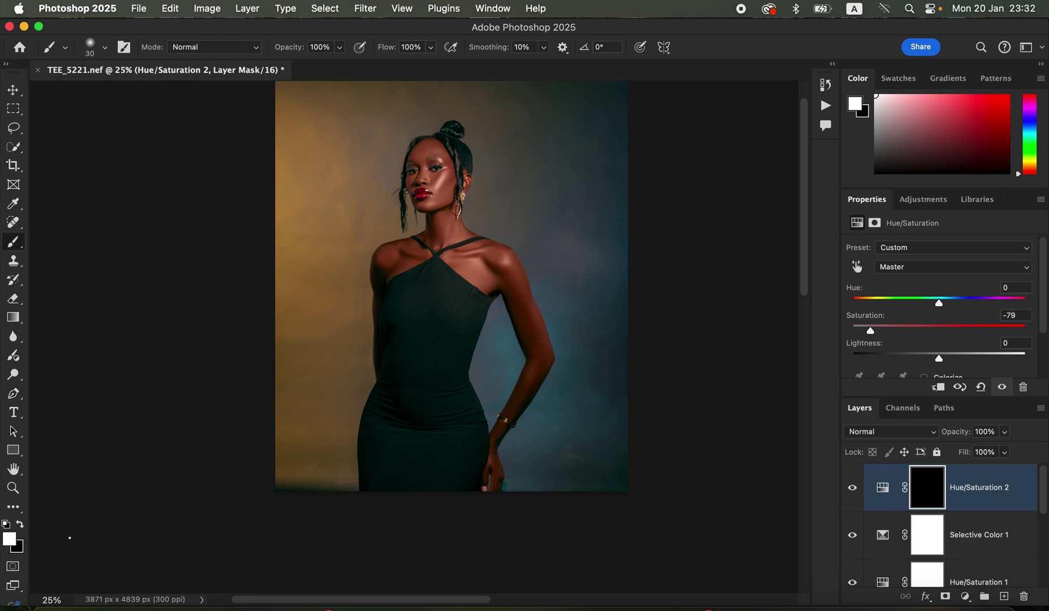
{"action": "key", "text": "super+1"}
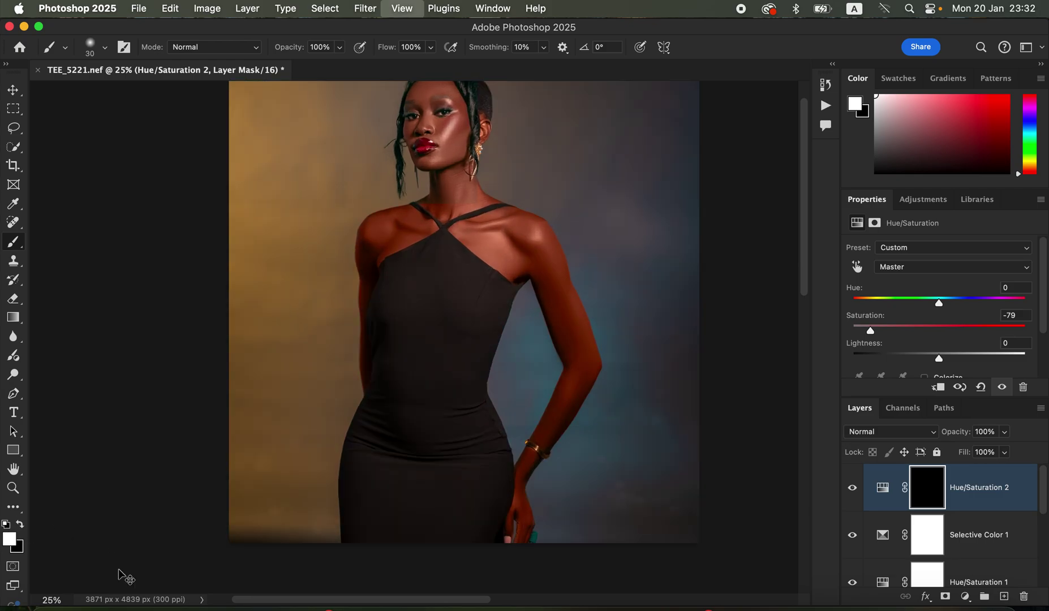
{"action": "scroll", "coordinate": [530, 278], "scroll_direction": "up", "scroll_amount": 15}
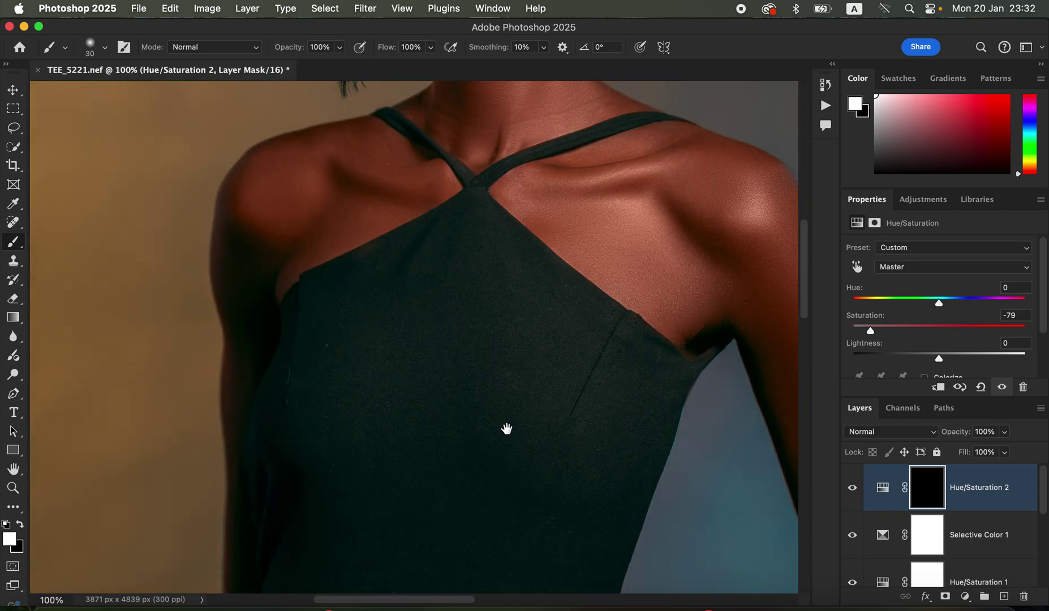
{"action": "scroll", "coordinate": [547, 369], "scroll_direction": "up", "scroll_amount": 2}
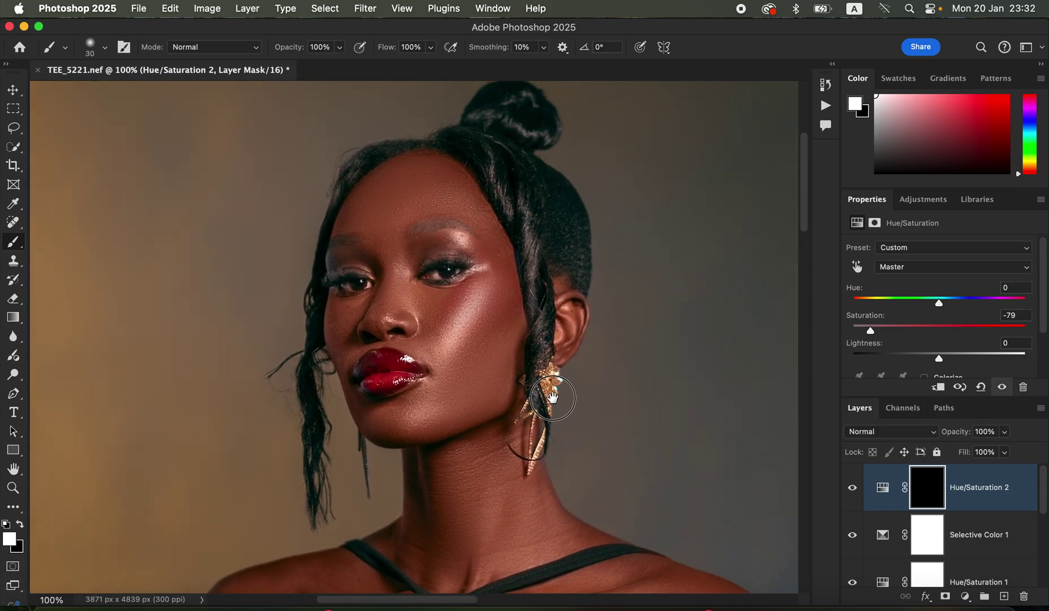
{"action": "key", "text": "super+equal"}
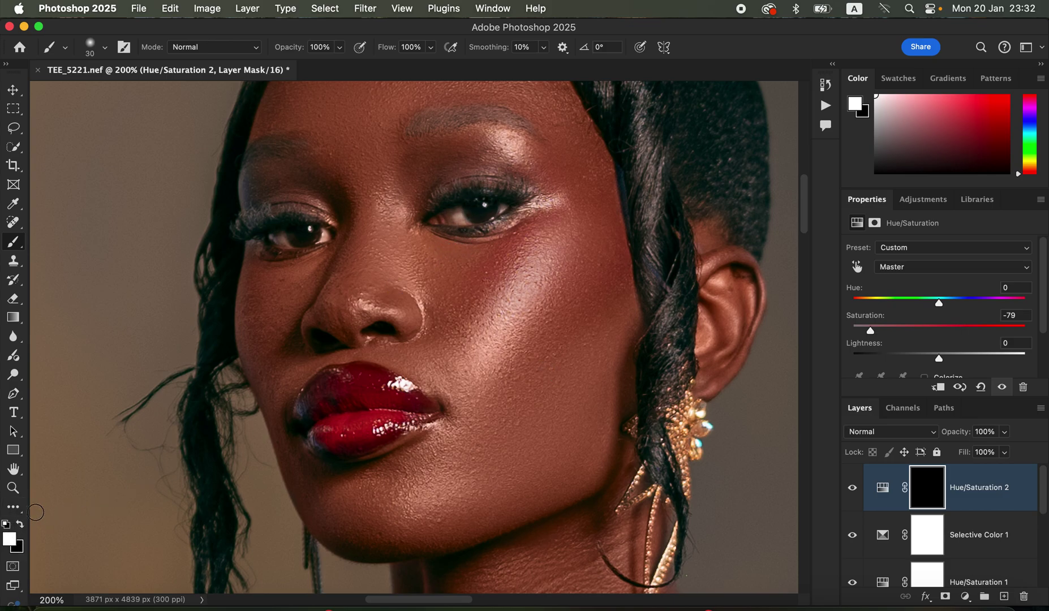
{"action": "left_click", "coordinate": [22, 527]}
{"action": "left_click", "coordinate": [22, 527]}
{"action": "left_click", "coordinate": [21, 528]}
{"action": "left_click", "coordinate": [21, 527]}
{"action": "left_click", "coordinate": [22, 529]}
{"action": "left_click", "coordinate": [22, 529]}
{"action": "mouse_move", "coordinate": [459, 214]}
{"action": "left_mouse_down"}
{"action": "mouse_move", "coordinate": [496, 206]}
{"action": "mouse_move", "coordinate": [487, 206]}
{"action": "left_mouse_up"}
{"action": "mouse_move", "coordinate": [274, 236]}
{"action": "left_mouse_down"}
{"action": "mouse_move", "coordinate": [325, 233]}
{"action": "mouse_move", "coordinate": [295, 238]}
{"action": "left_mouse_up"}
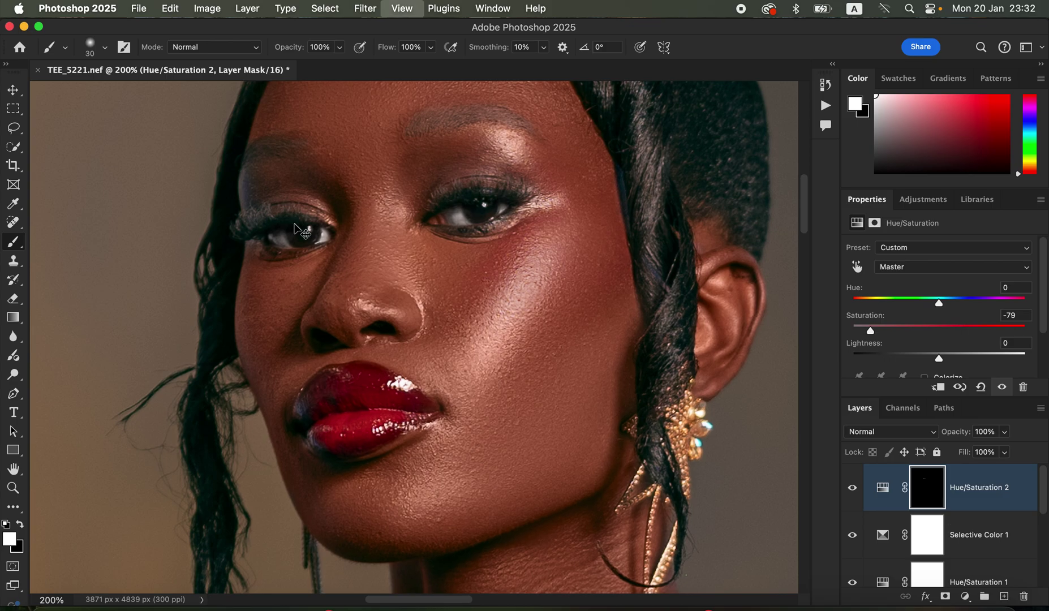
Compare the retouched portrait with the original by repeatedly showing only the Background layer and restoring all layers.
{"action": "key", "text": "super+minus"}
{"action": "key", "text": "super+minus"}
{"action": "key", "text": "super+minus"}
{"action": "key", "text": "super+minus"}
{"action": "key", "text": "super+minus"}
{"action": "key", "text": "super+minus"}
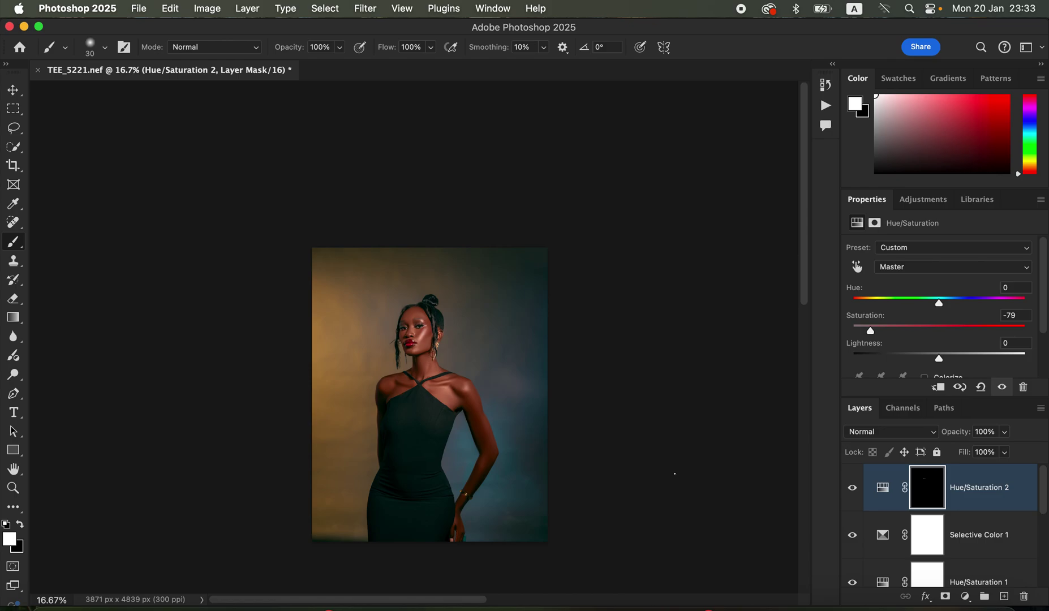
{"action": "key", "text": "super+plus"}
{"action": "key", "text": "super+plus"}
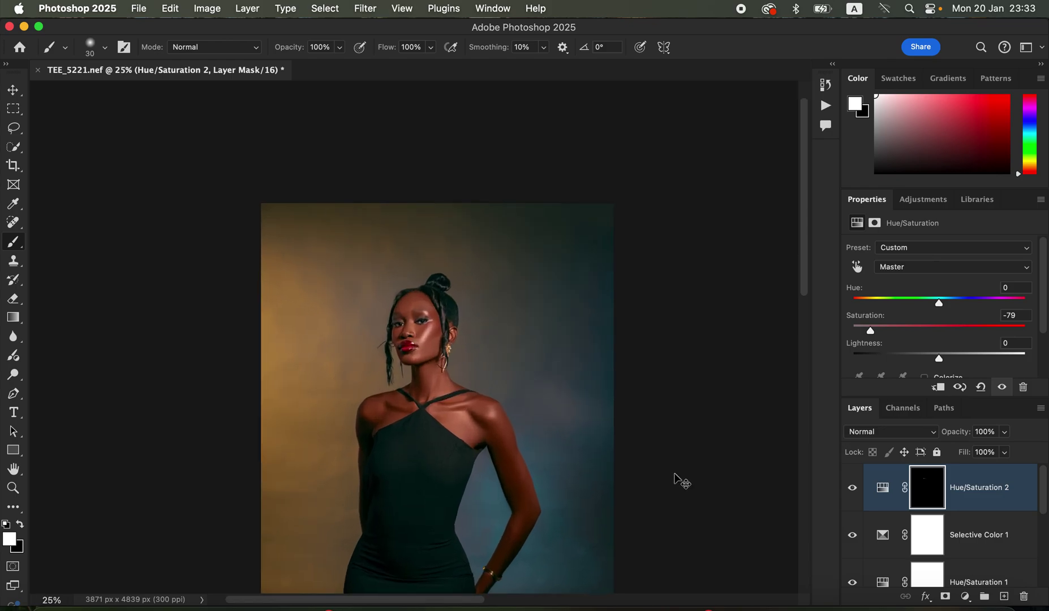
{"action": "left_click_drag", "start_coordinate": [806, 269], "coordinate": [816, 422]}
{"action": "left_click_drag", "start_coordinate": [1045, 506], "coordinate": [1045, 582]}
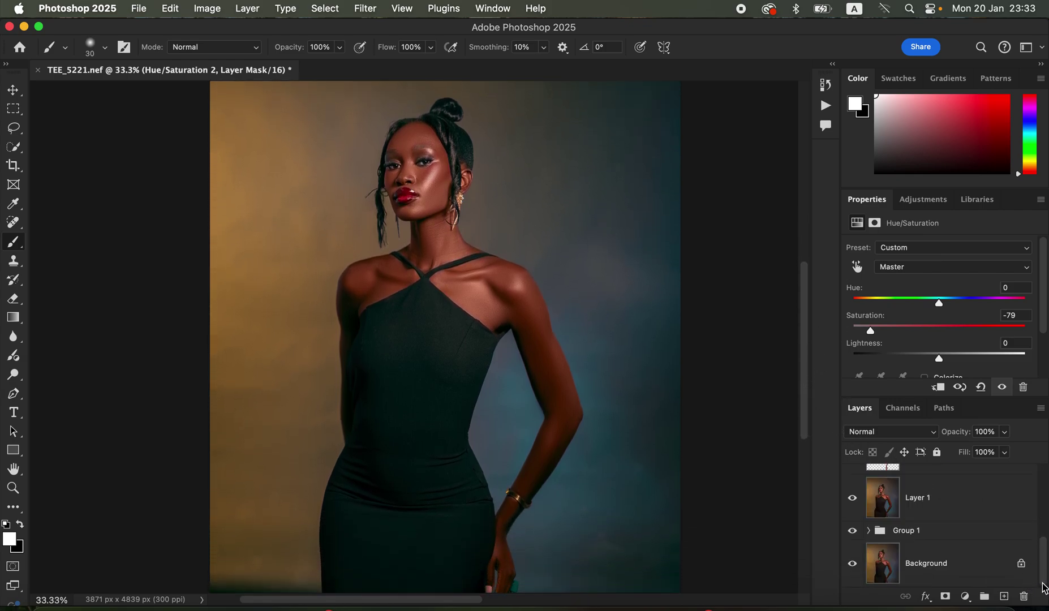
{"action": "left_click", "coordinate": [853, 564], "text": "alt"}
{"action": "left_click", "coordinate": [852, 565], "text": "alt"}
{"action": "left_click", "coordinate": [853, 564], "text": "alt"}
{"action": "left_click", "coordinate": [853, 564], "text": "alt"}
{"action": "left_click", "coordinate": [854, 564], "text": "alt"}
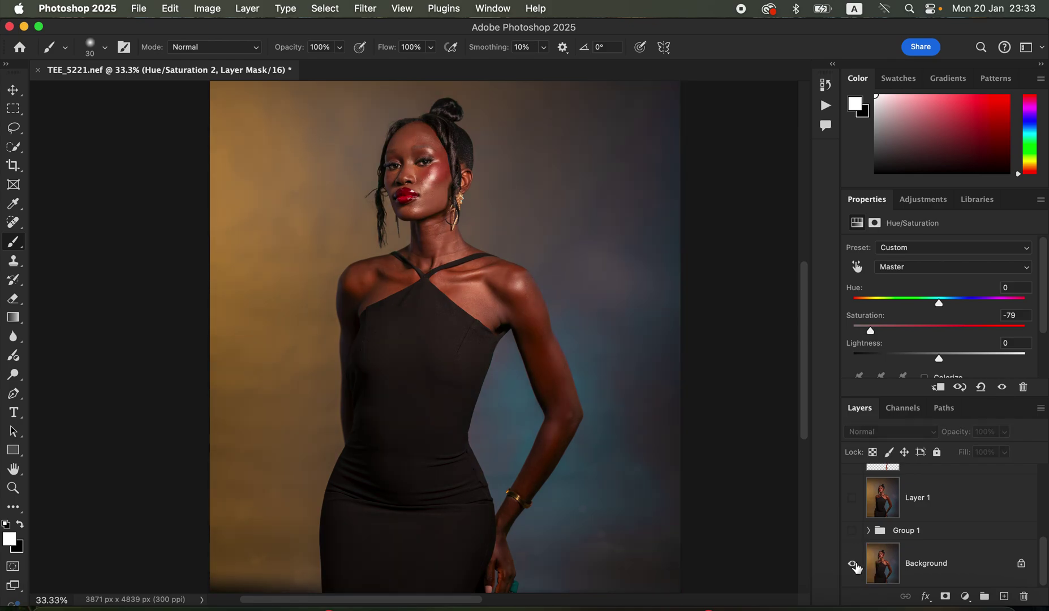
{"action": "left_click", "coordinate": [853, 564], "text": "alt"}
{"action": "left_click", "coordinate": [853, 564], "text": "alt"}
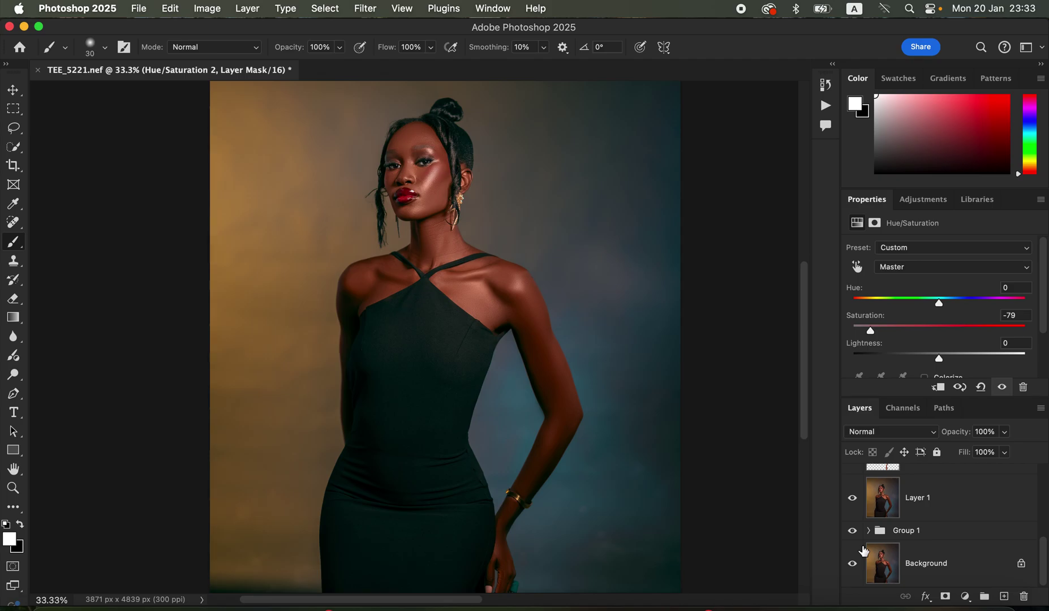
Set up an Export As of the portrait in JPG format at quality 7 with Bicubic Sharper resampling.
{"action": "left_click", "coordinate": [138, 8]}
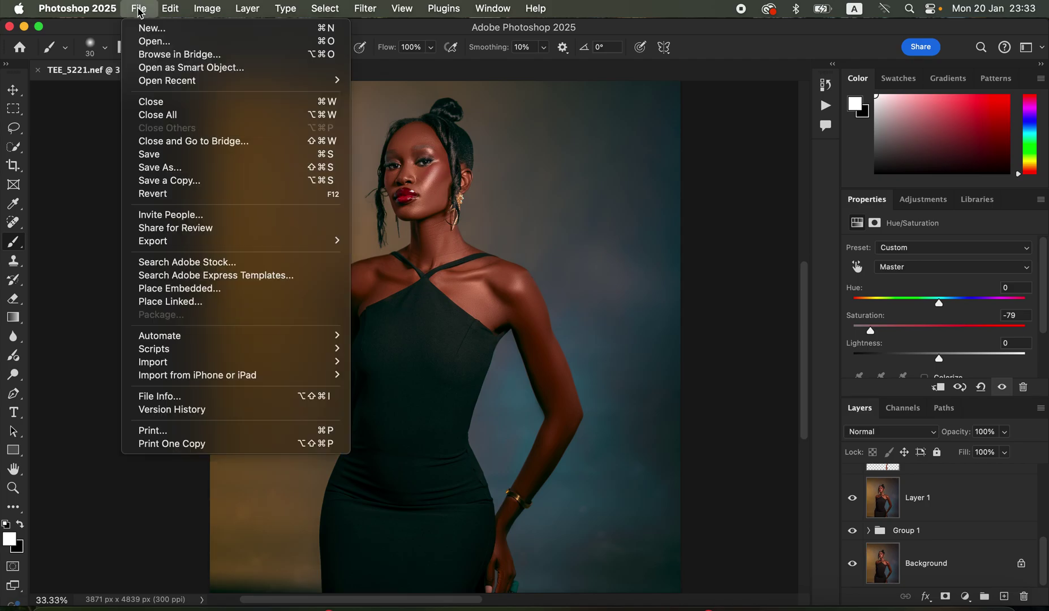
{"action": "mouse_move", "coordinate": [190, 245]}
{"action": "mouse_move", "coordinate": [317, 241]}
{"action": "left_click", "coordinate": [407, 256]}
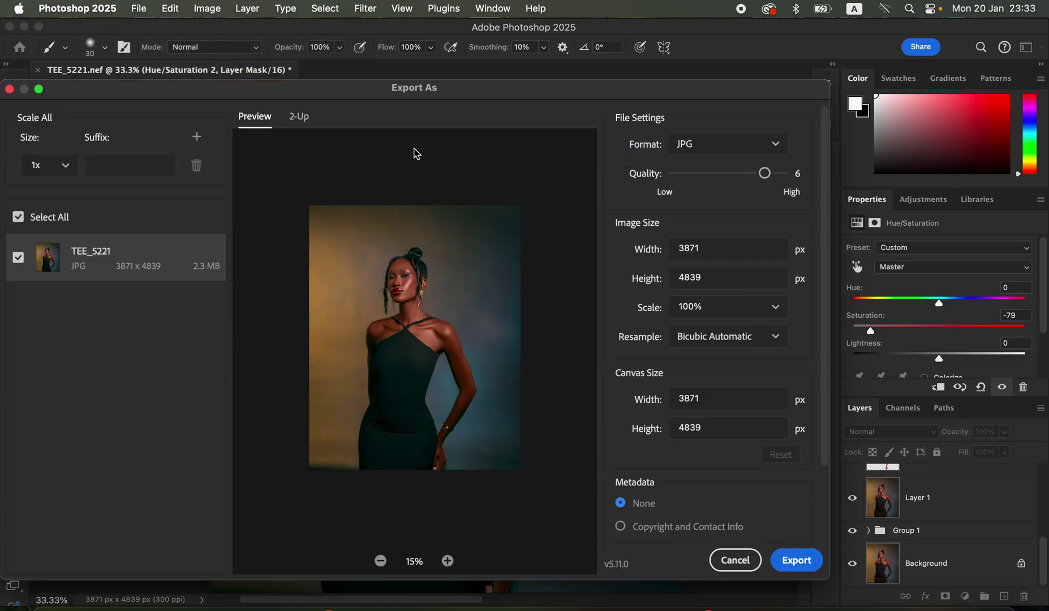
{"action": "left_click", "coordinate": [738, 154]}
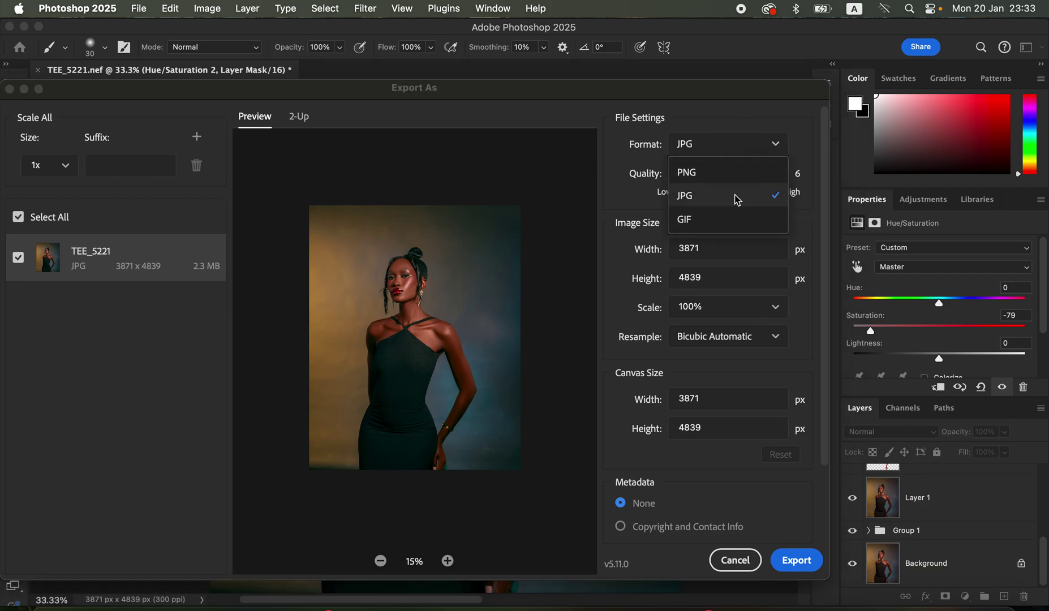
{"action": "left_click", "coordinate": [735, 198]}
{"action": "left_click_drag", "start_coordinate": [778, 180], "coordinate": [785, 174]}
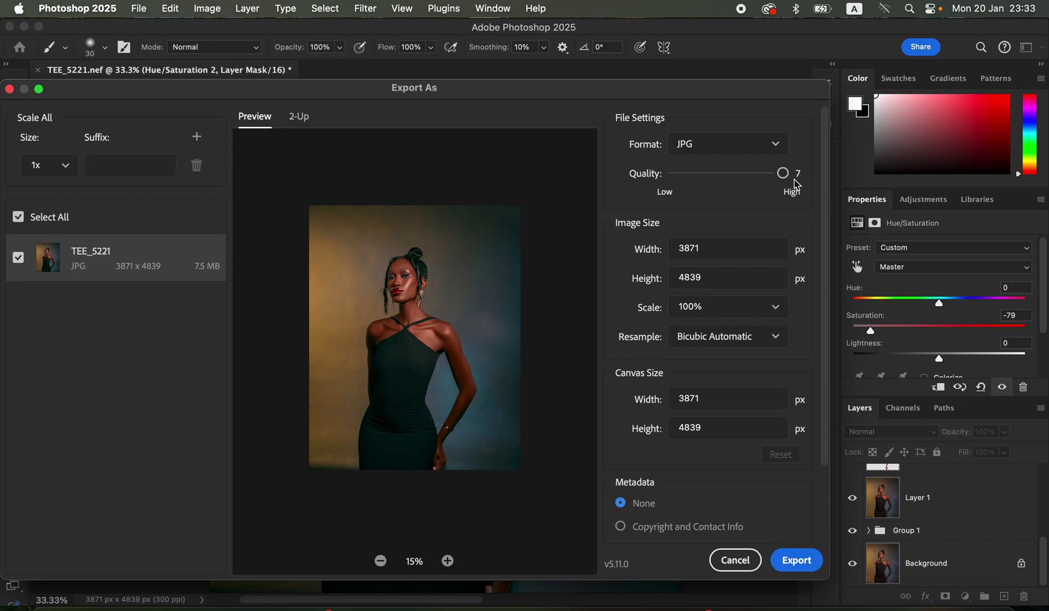
{"action": "left_click", "coordinate": [723, 342]}
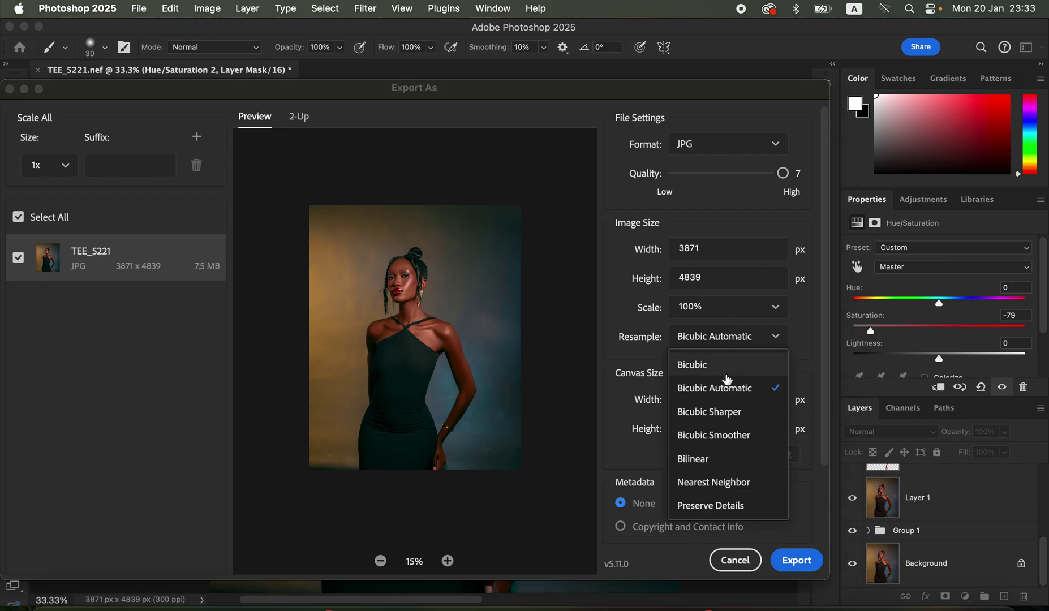
{"action": "left_click", "coordinate": [728, 411]}
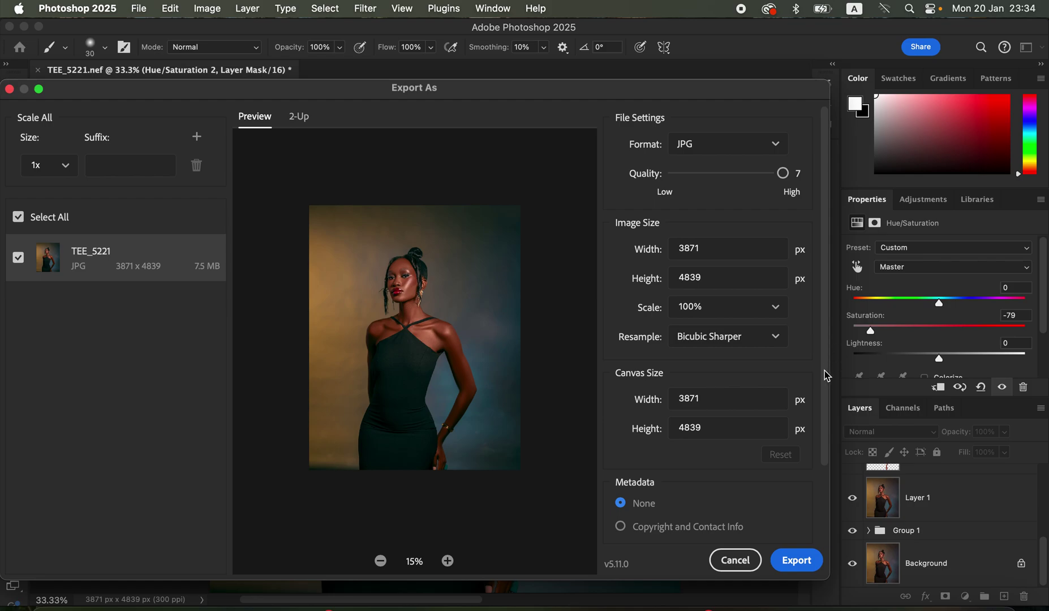
{"action": "left_click_drag", "start_coordinate": [824, 396], "coordinate": [825, 477]}
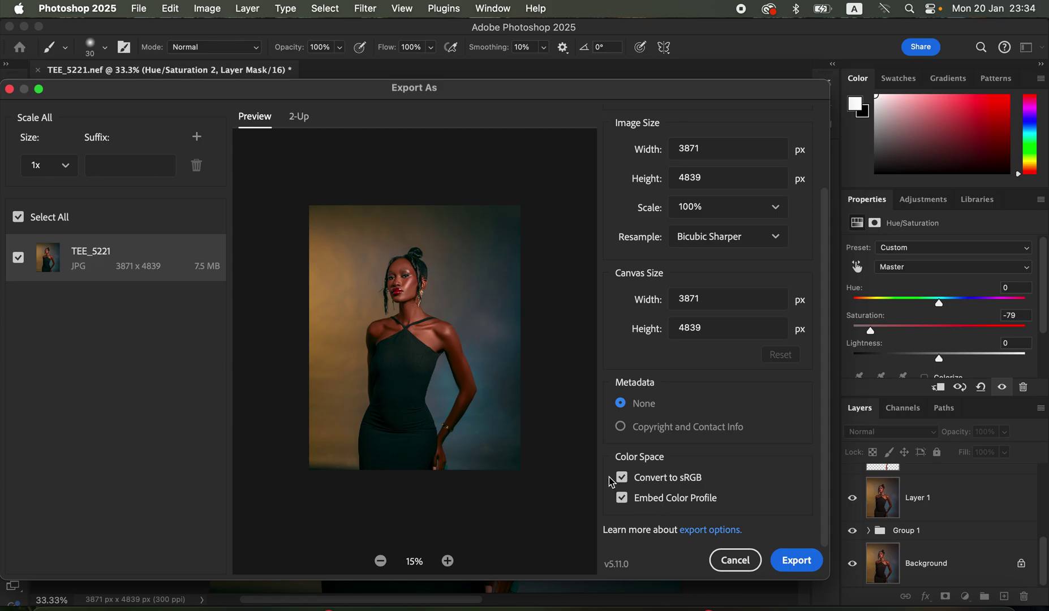
Export the portrait to the Desktop under the file name TEE_5221c.
{"action": "left_click", "coordinate": [798, 567]}
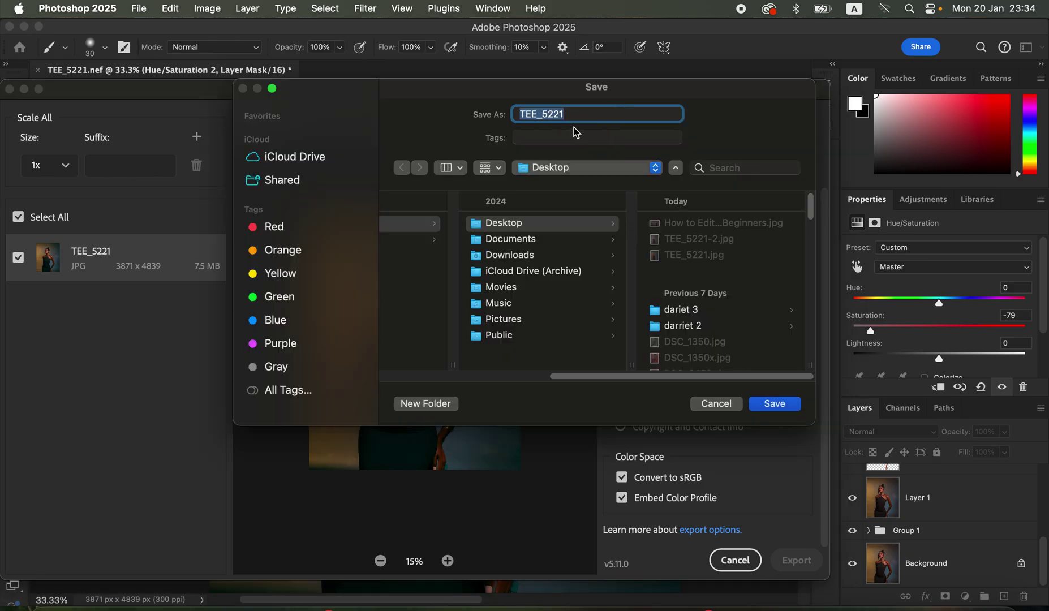
{"action": "left_click", "coordinate": [581, 171]}
{"action": "left_click", "coordinate": [579, 170]}
{"action": "left_click", "coordinate": [593, 115]}
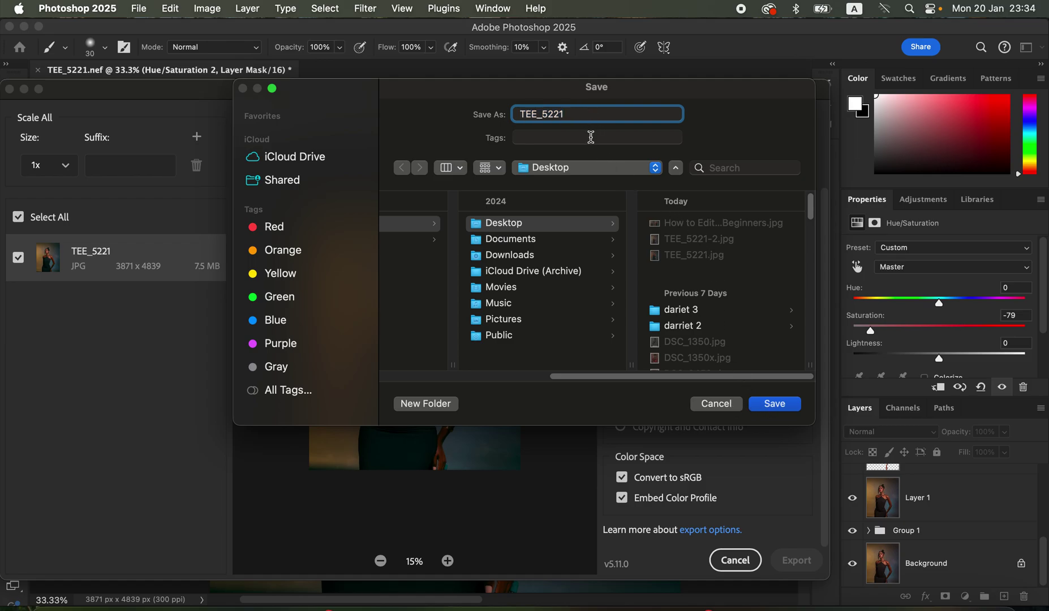
{"action": "type", "text": "c"}
{"action": "left_click", "coordinate": [774, 404]}
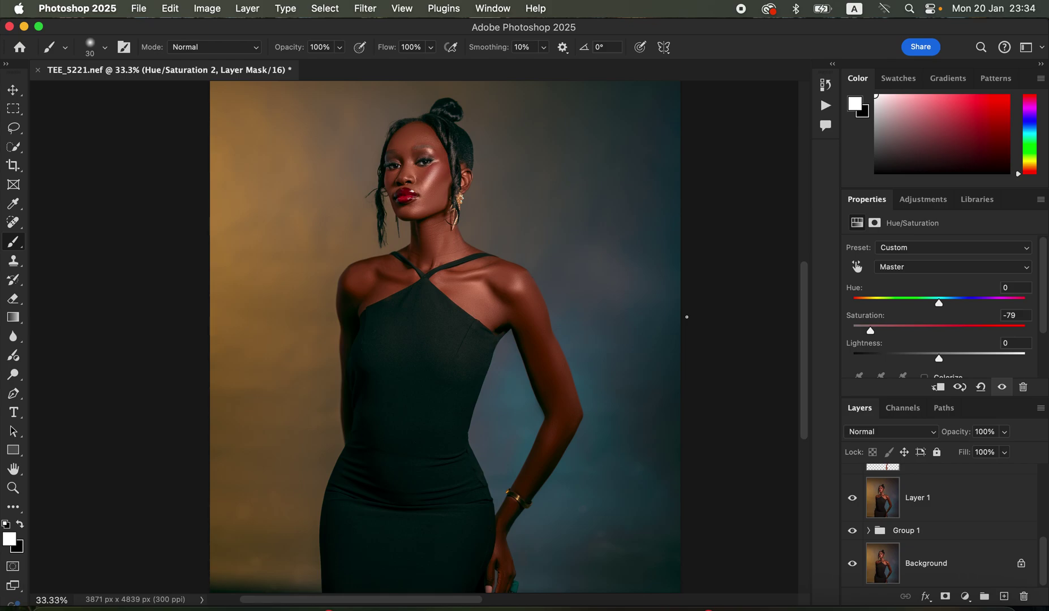
{"action": "key", "text": "super+minus"}
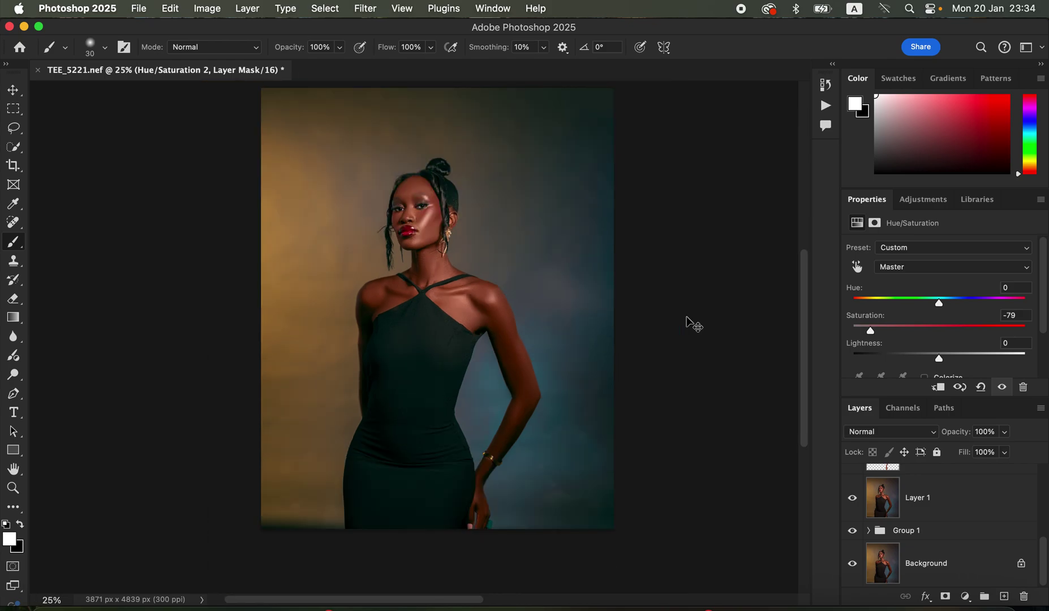